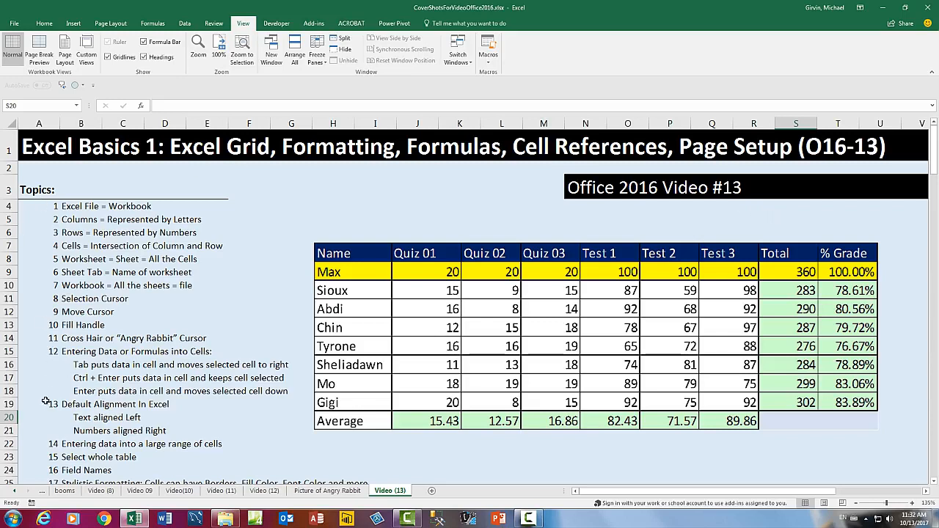
Switch to a fresh Excel start screen and create a new blank workbook.
{"action": "scroll", "coordinate": [45, 398], "scroll_direction": "down", "scroll_amount": 8}
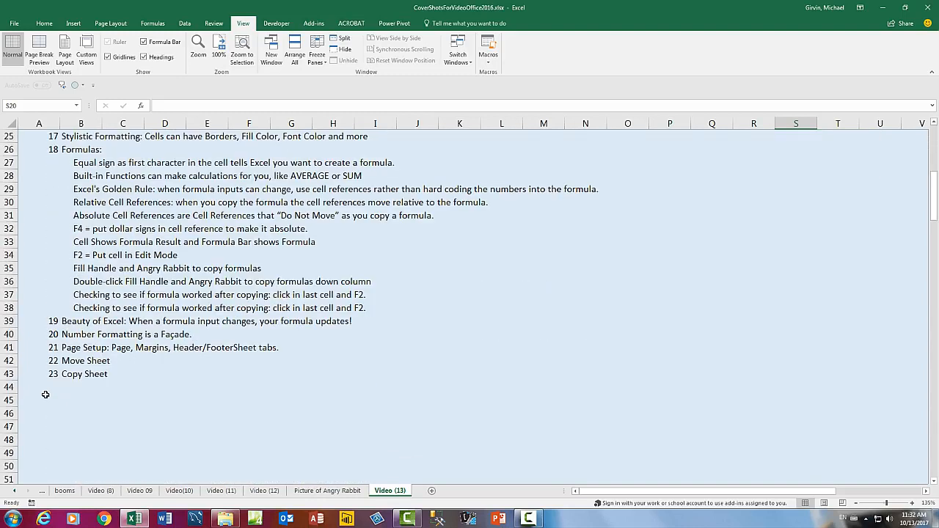
{"action": "scroll", "coordinate": [45, 395], "scroll_direction": "up", "scroll_amount": 8}
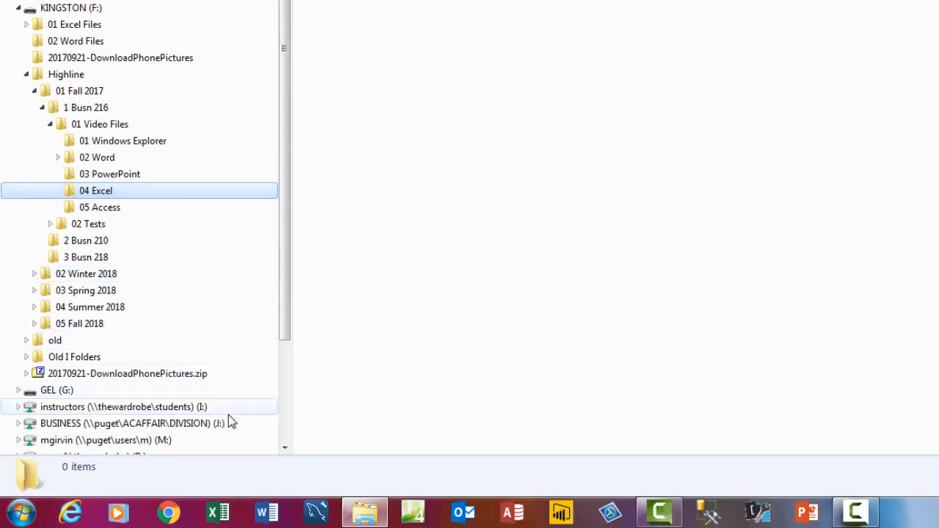
{"action": "left_click", "coordinate": [217, 517]}
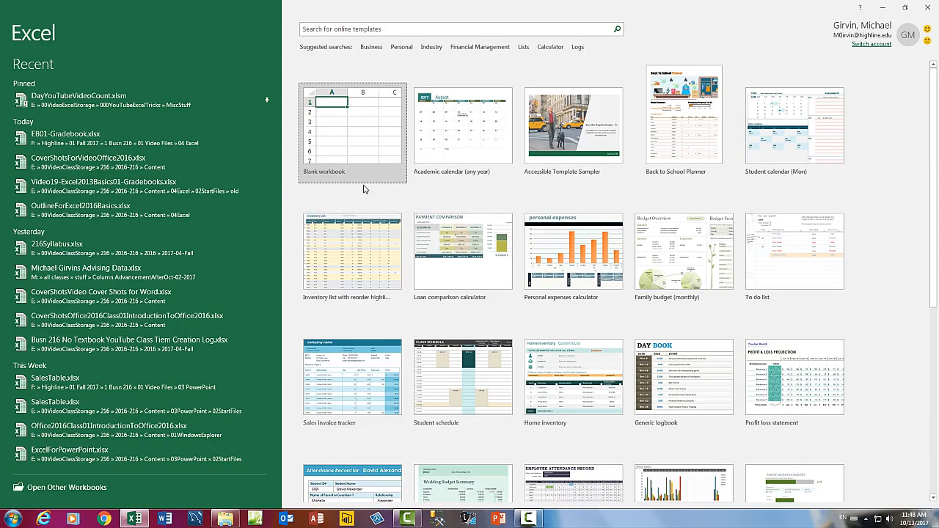
{"action": "left_click", "coordinate": [350, 120]}
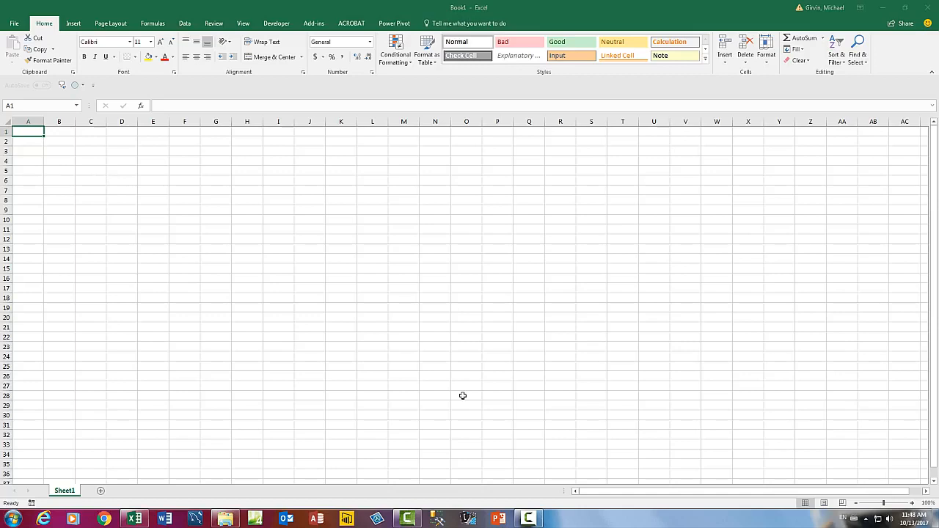
Save the workbook as EB01-Gradebook in the 04 Excel folder under 01 Video Files on the KINGSTON (F:) drive.
{"action": "key", "text": "F12"}
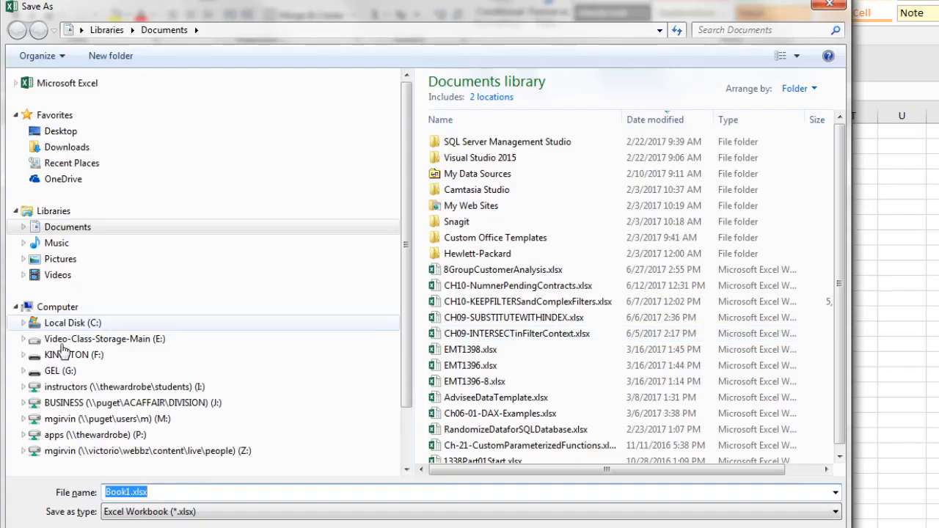
{"action": "left_click", "coordinate": [53, 292]}
{"action": "left_click", "coordinate": [30, 396]}
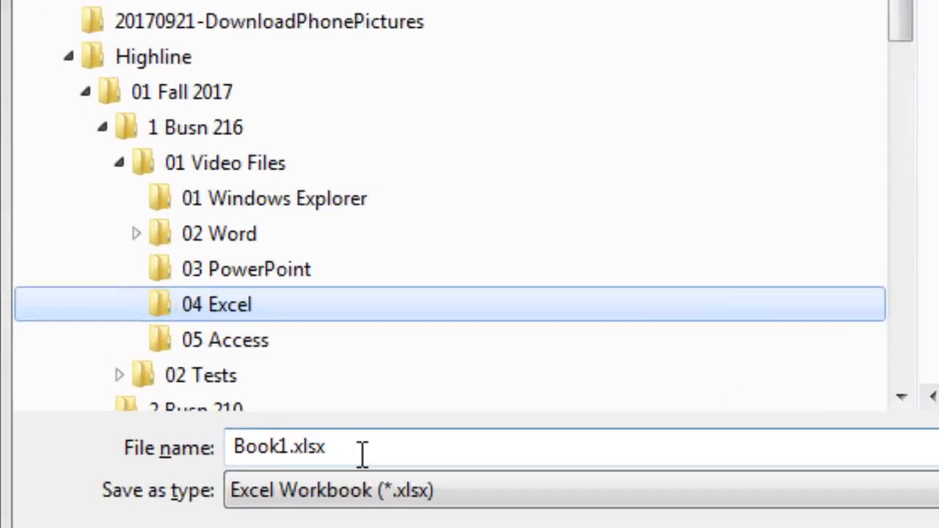
{"action": "left_click", "coordinate": [362, 453]}
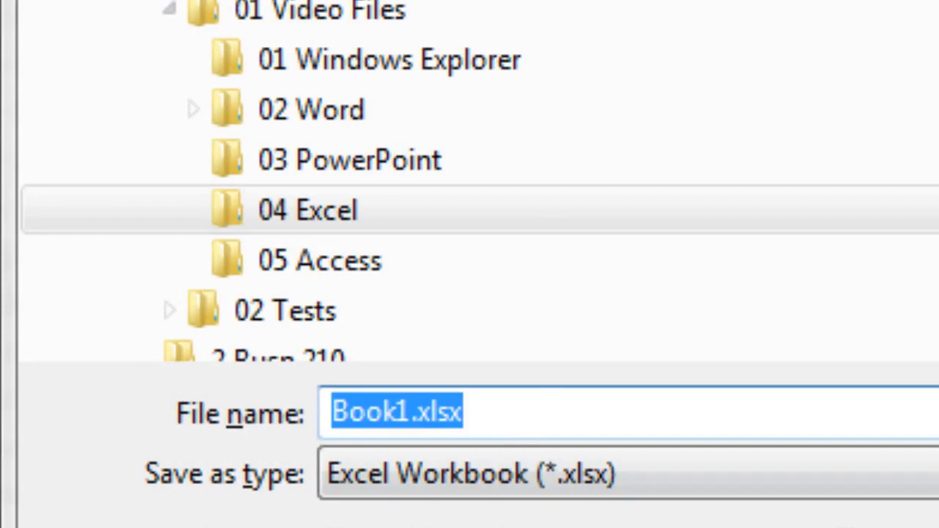
{"action": "type", "text": "EB"}
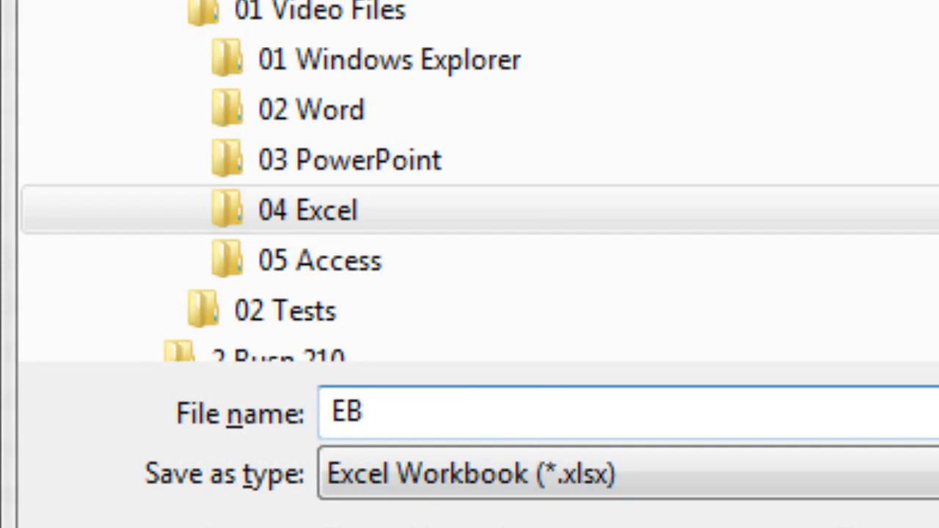
{"action": "type", "text": "01-Gradebook"}
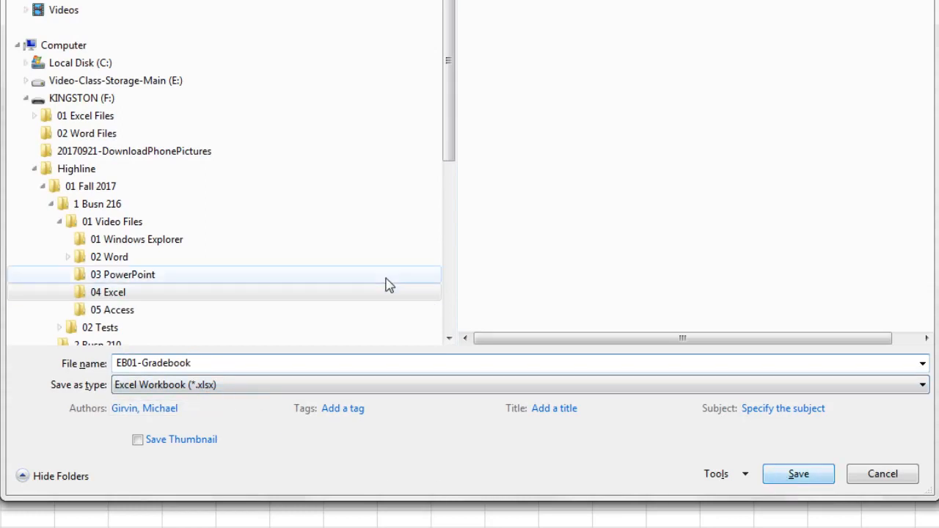
{"action": "key", "text": "Return"}
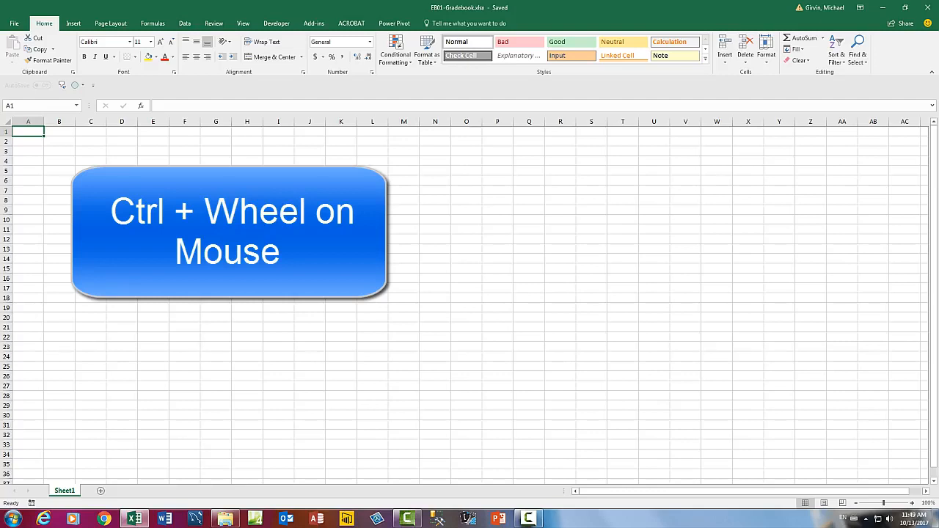
Zoom the sheet to 220% and select column E, row 6 and their intersecting cell E6 in turn.
{"action": "scroll", "coordinate": [196, 317], "scroll_direction": "up", "scroll_amount": 8, "text": "ctrl"}
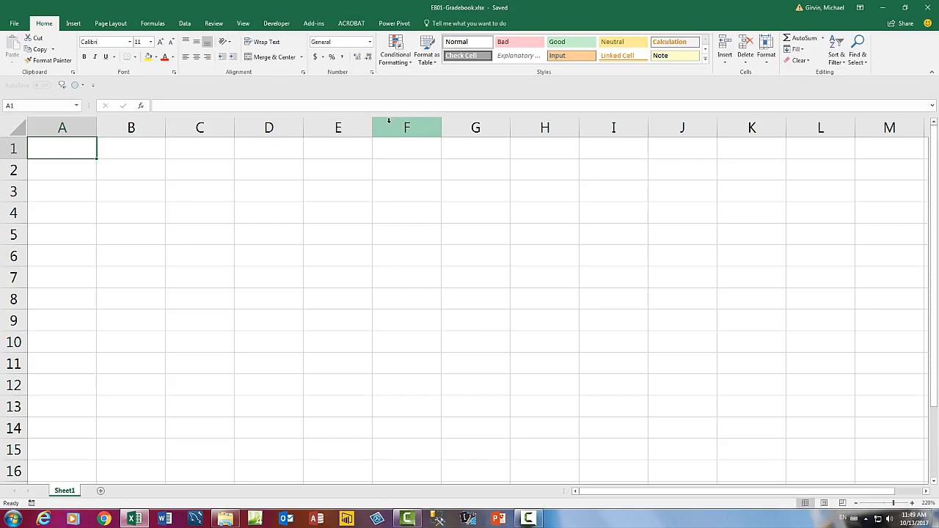
{"action": "left_click", "coordinate": [339, 128]}
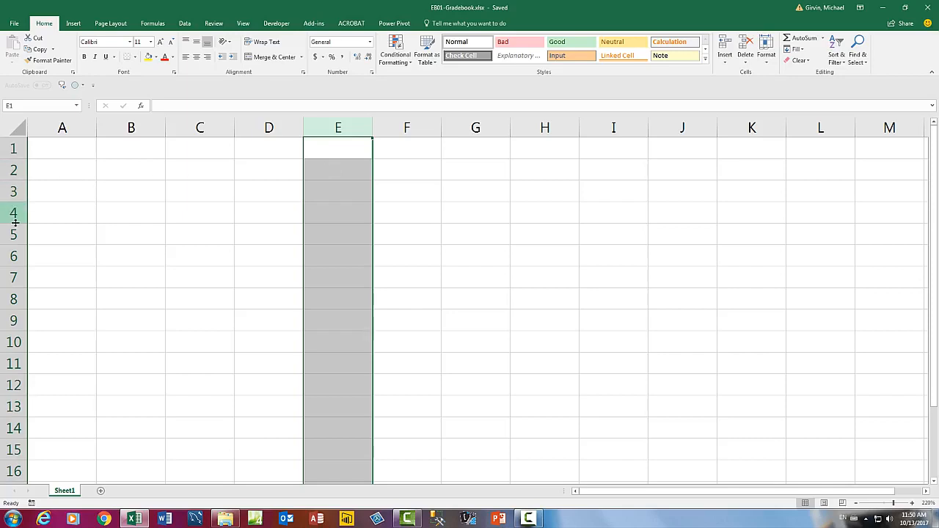
{"action": "left_click", "coordinate": [14, 255]}
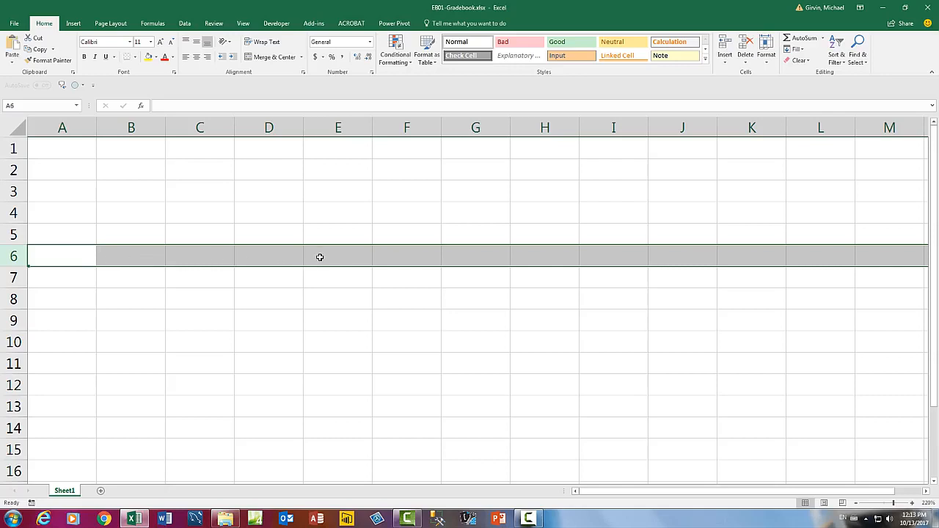
{"action": "left_click", "coordinate": [329, 256]}
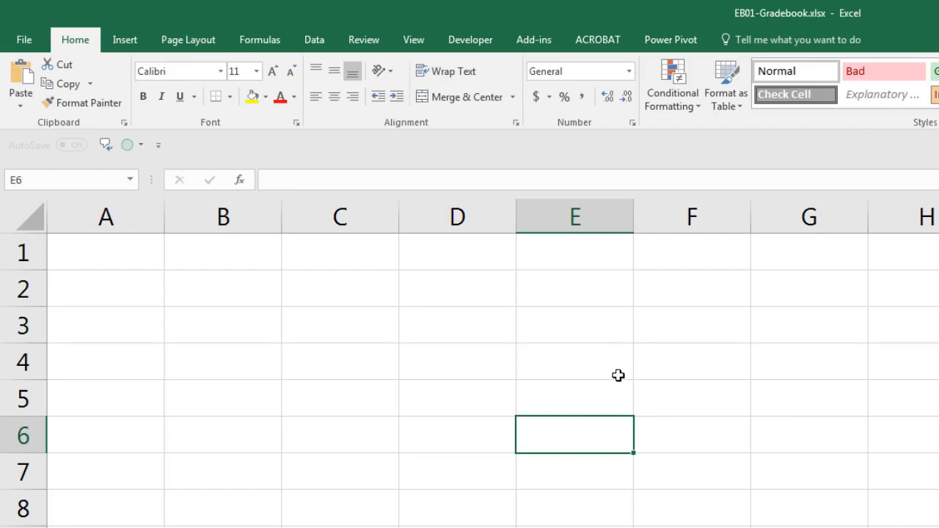
Select cells F4, G6, E6, F7, G4 and D4 one by one to examine their cell references.
{"action": "left_click", "coordinate": [706, 363]}
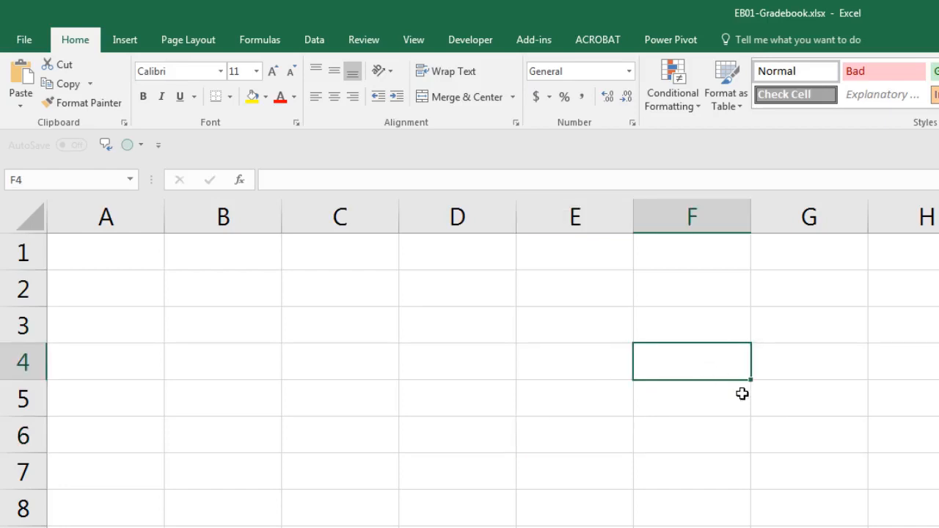
{"action": "left_click", "coordinate": [798, 435]}
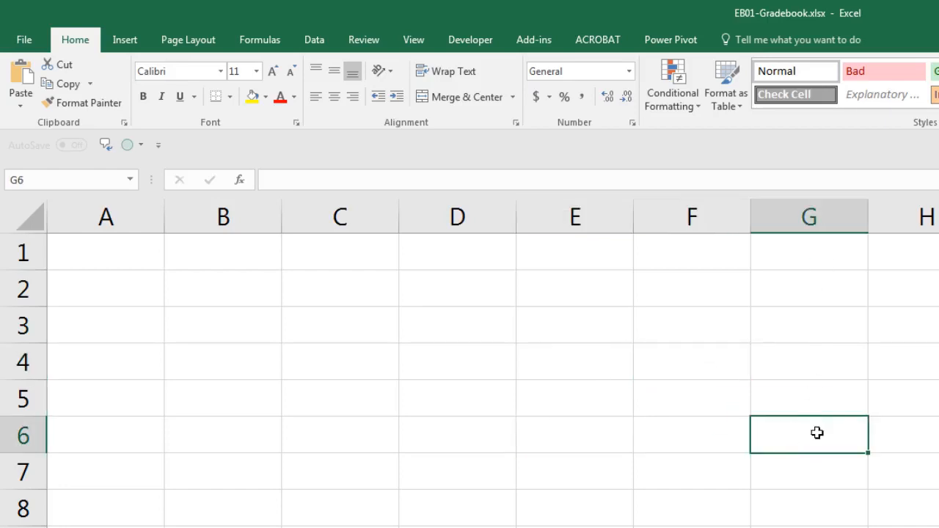
{"action": "left_click", "coordinate": [563, 436]}
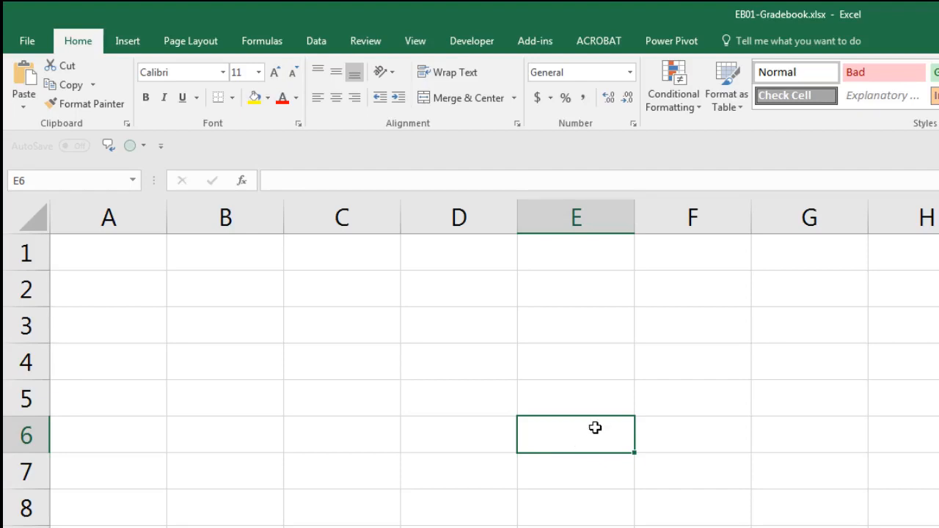
{"action": "left_click", "coordinate": [730, 462]}
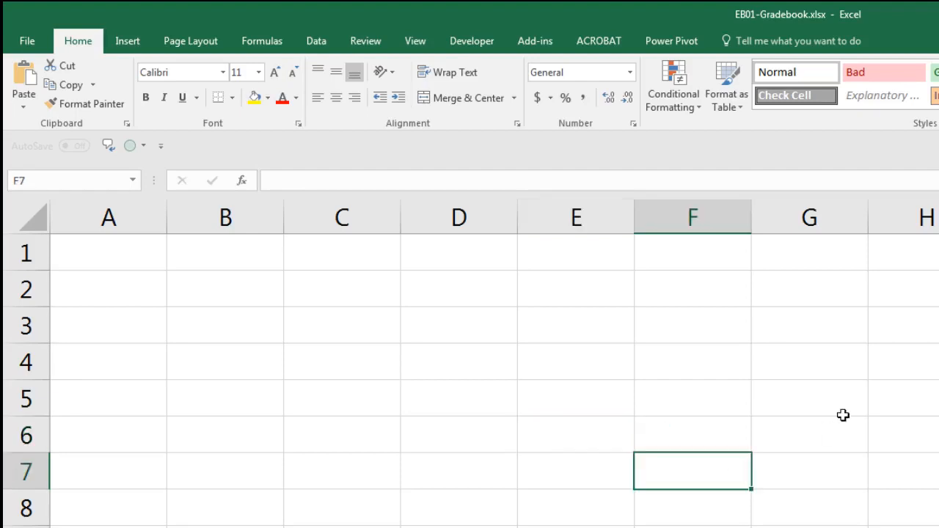
{"action": "left_click", "coordinate": [847, 364]}
{"action": "left_click", "coordinate": [468, 355]}
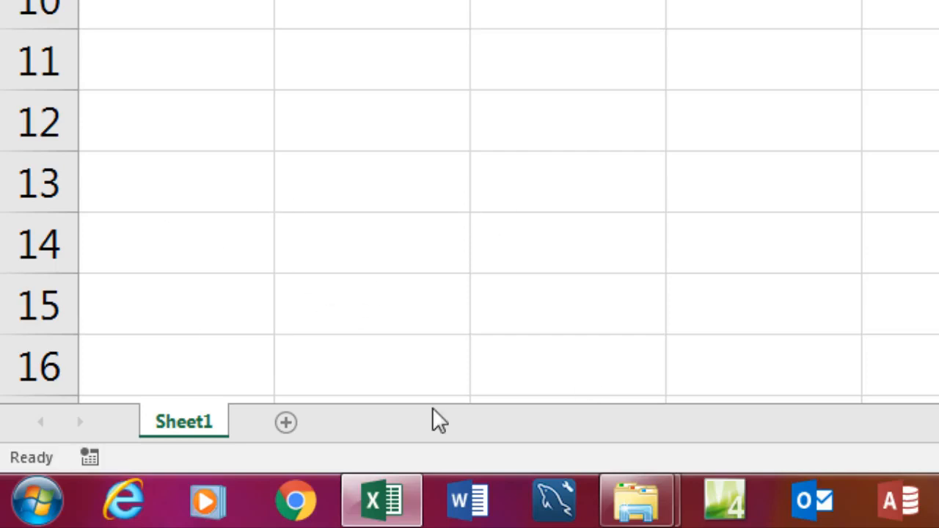
Add a new worksheet after Sheet1 and switch back and forth between the two sheets, ending on Sheet1.
{"action": "left_click", "coordinate": [280, 423]}
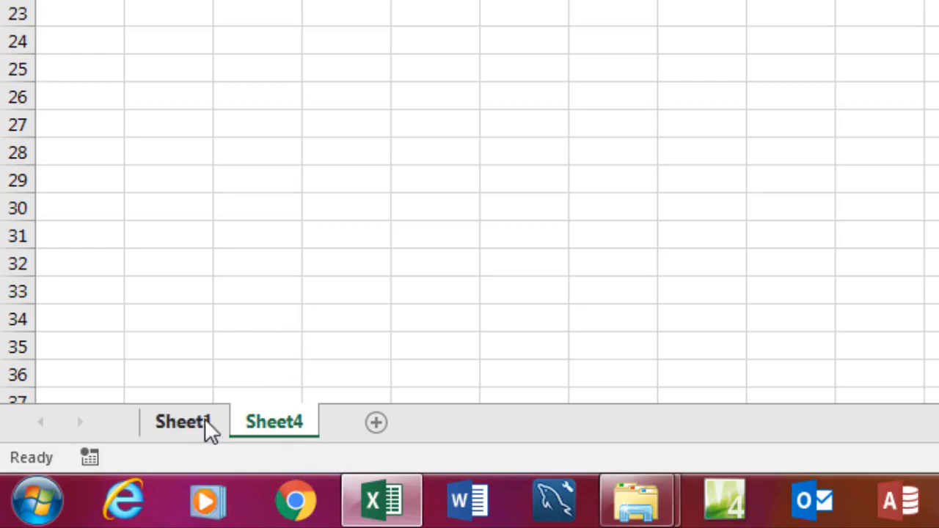
{"action": "left_click", "coordinate": [191, 432]}
{"action": "left_click", "coordinate": [271, 433]}
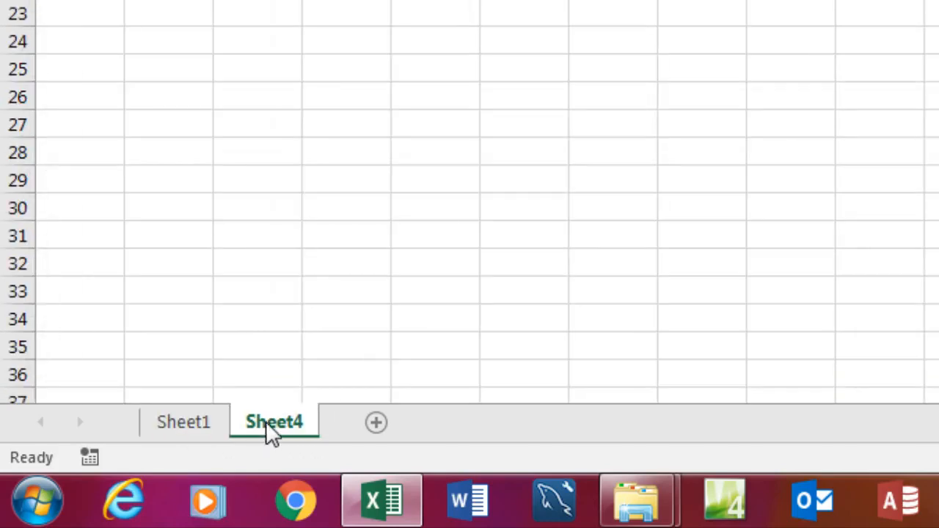
{"action": "left_click", "coordinate": [189, 432]}
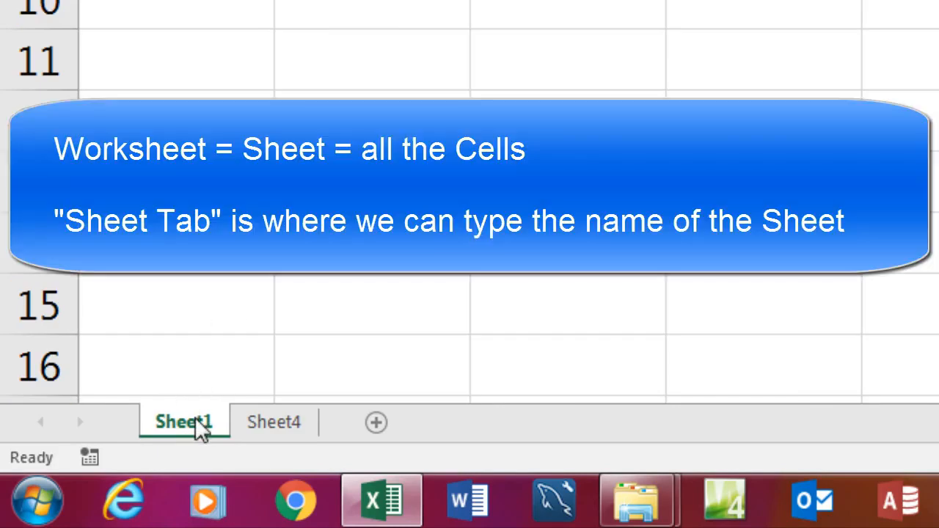
{"action": "left_click", "coordinate": [268, 433]}
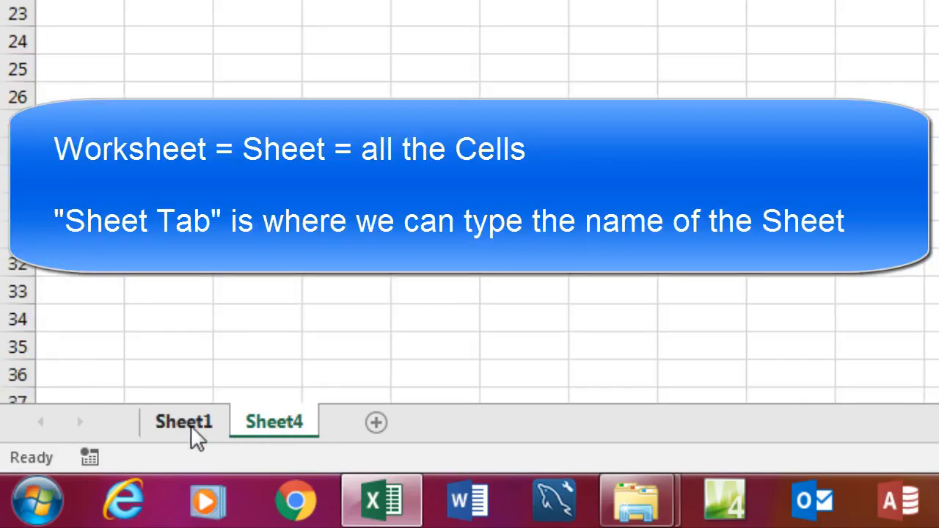
{"action": "left_click", "coordinate": [194, 437]}
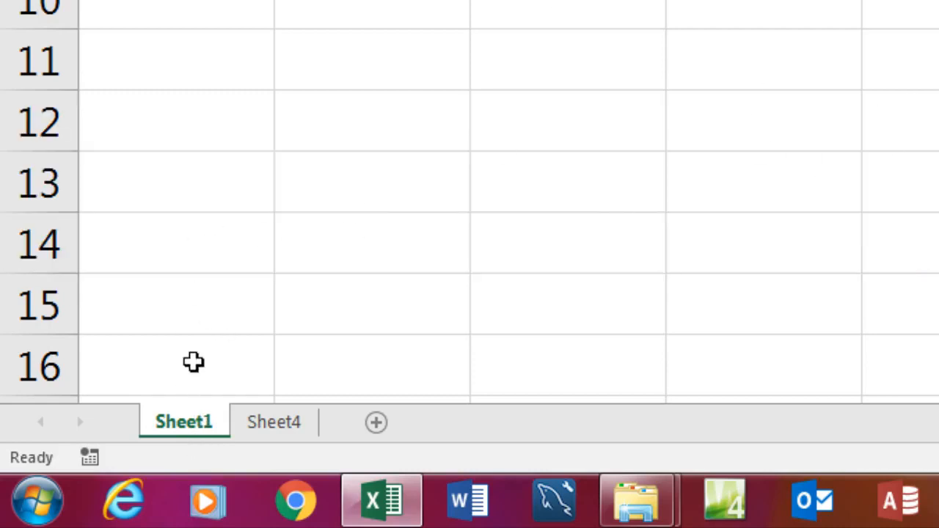
Rename Sheet1 as GradebookFall17.
{"action": "double_click", "coordinate": [185, 424]}
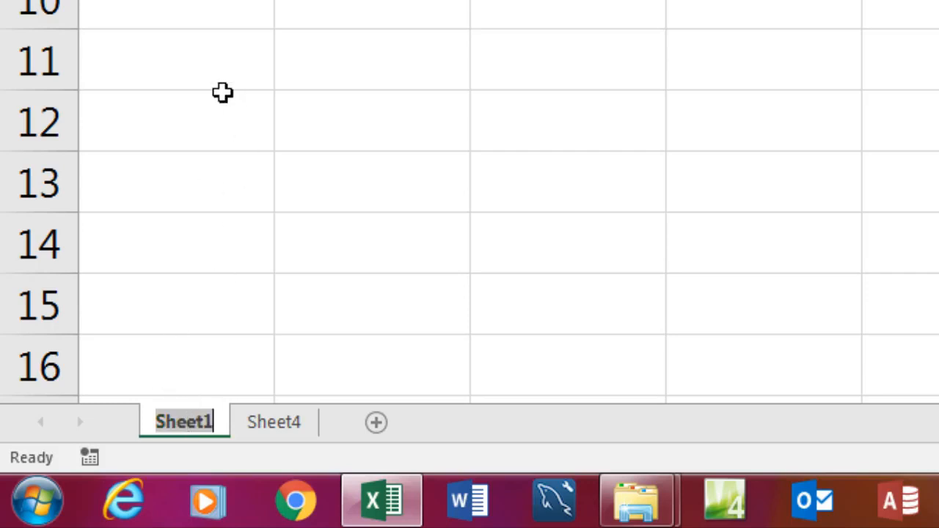
{"action": "type", "text": "GradebookFall17"}
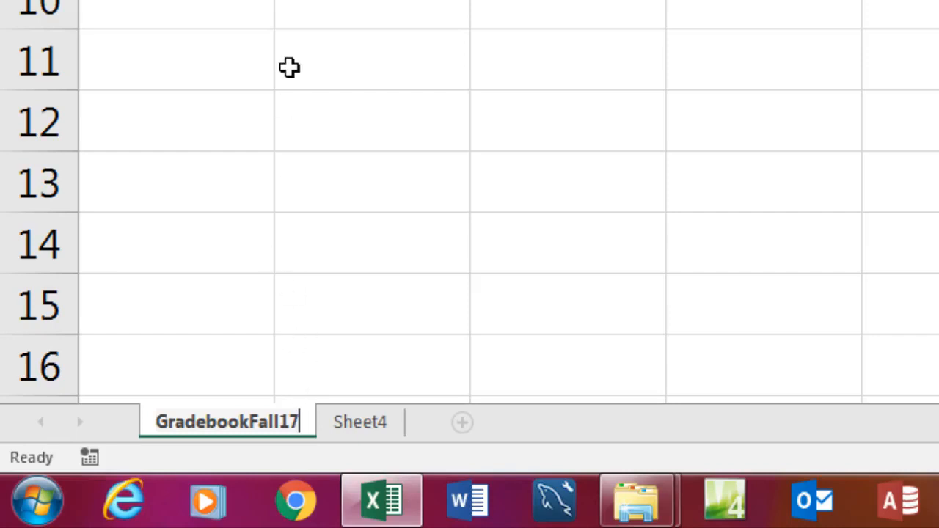
{"action": "key", "text": "Return"}
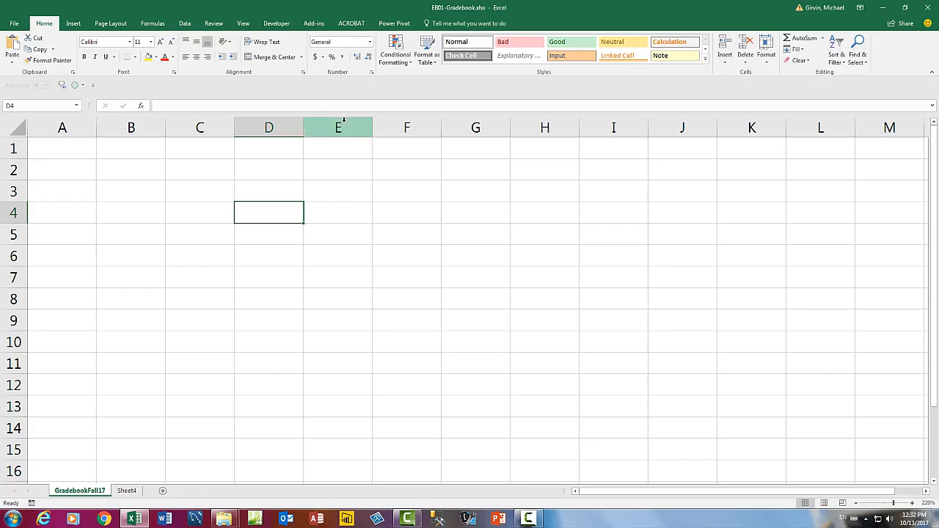
Select column E, row 6 and cell E6 in turn, and view Sheet4 before returning to GradebookFall17.
{"action": "left_click", "coordinate": [340, 128]}
{"action": "left_click", "coordinate": [13, 257]}
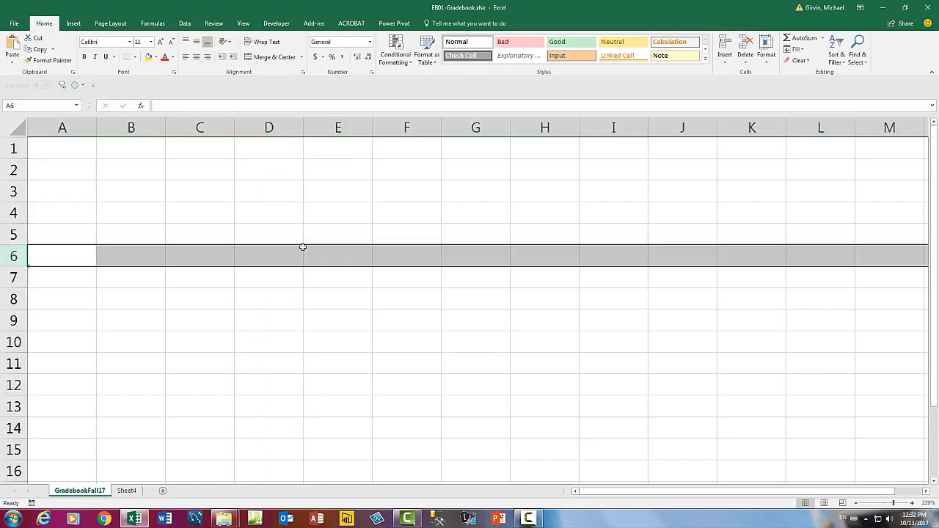
{"action": "left_click", "coordinate": [332, 256]}
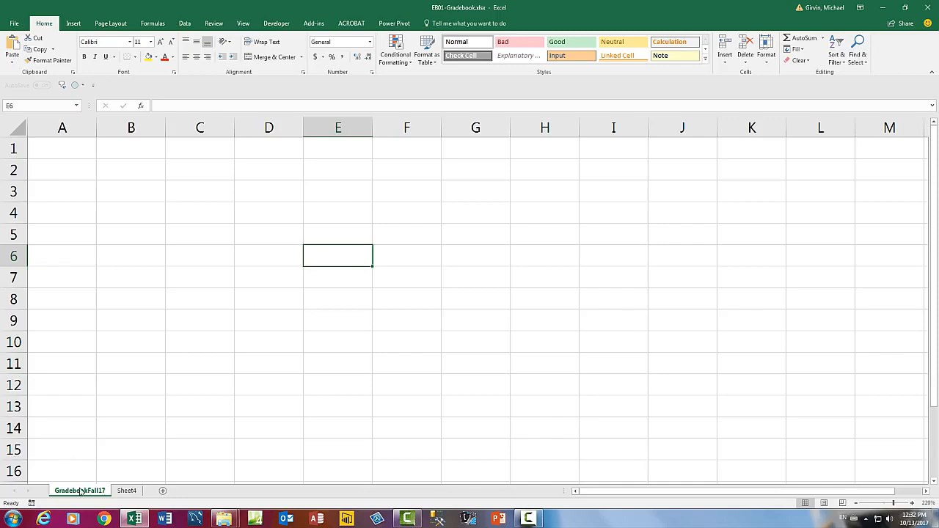
{"action": "left_click", "coordinate": [126, 491]}
{"action": "left_click", "coordinate": [87, 492]}
{"action": "scroll", "coordinate": [86, 493], "scroll_direction": "up", "scroll_amount": 8}
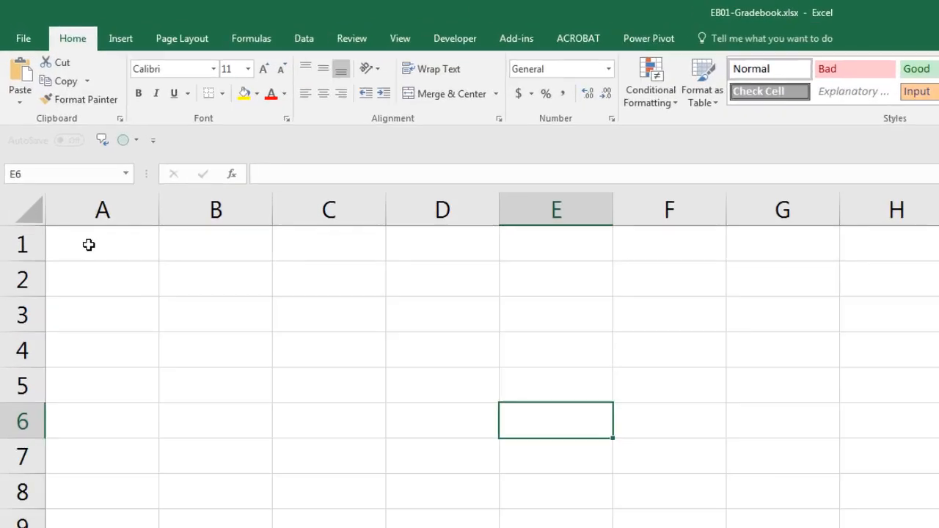
Select cells A1, B2, C2, C3 and C5 individually, and extend the selection from C5 to F13.
{"action": "left_click", "coordinate": [88, 244]}
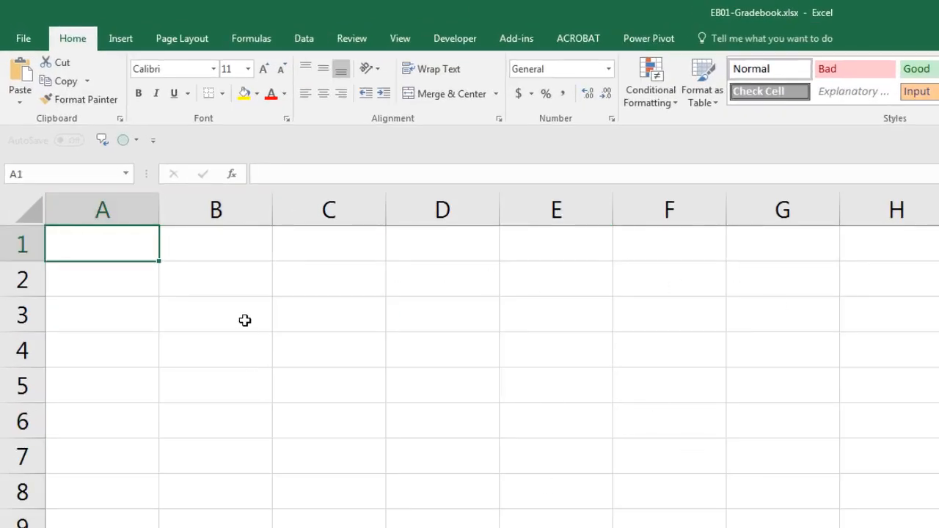
{"action": "left_click", "coordinate": [244, 279]}
{"action": "left_click", "coordinate": [323, 284]}
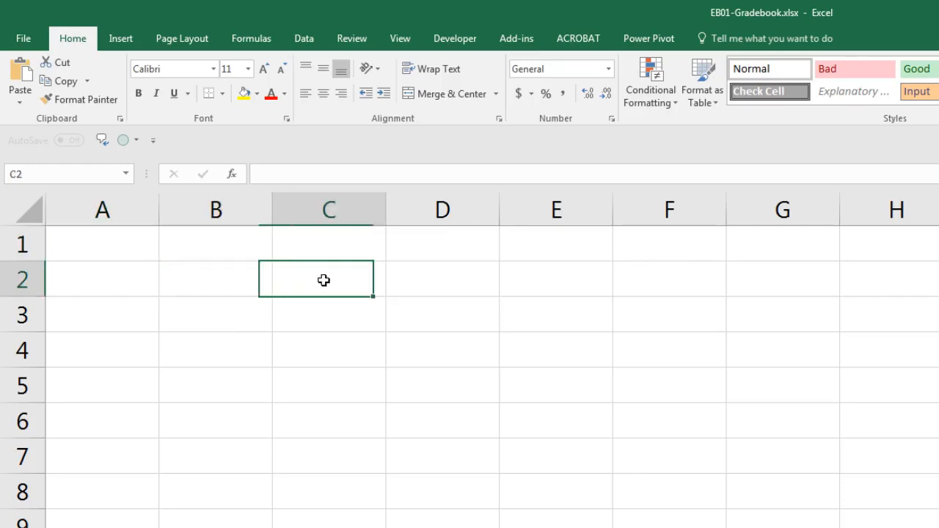
{"action": "left_click", "coordinate": [326, 319]}
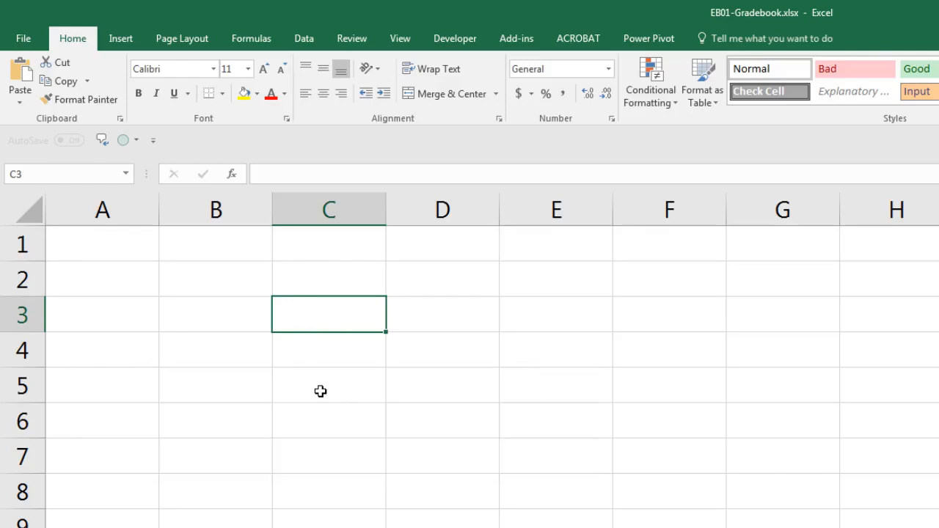
{"action": "left_click", "coordinate": [311, 387]}
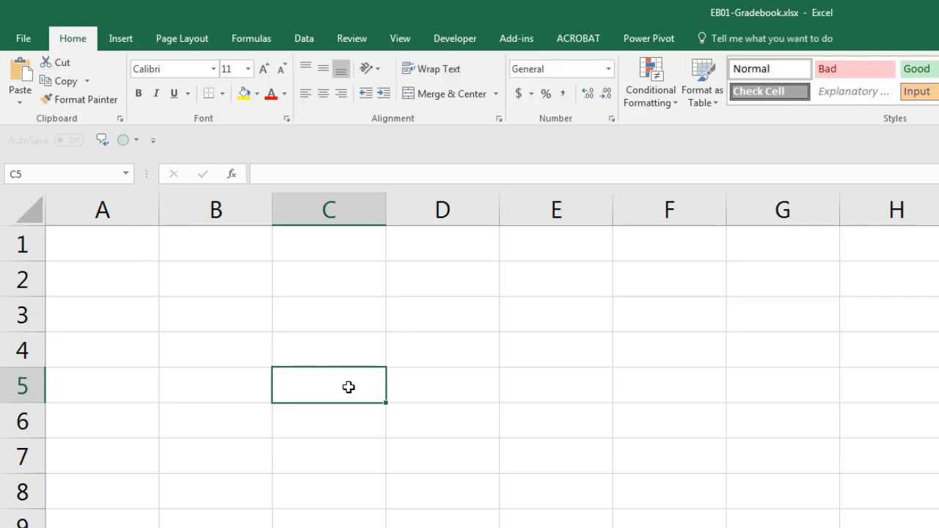
{"action": "left_click_drag", "start_coordinate": [326, 388], "coordinate": [710, 527]}
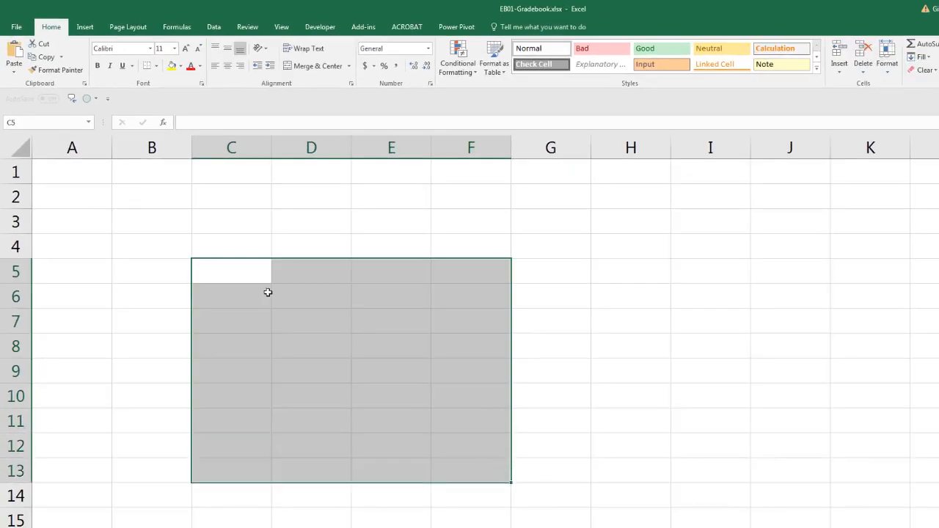
Select a block of cells in columns B and C starting at B3, and enter the text Data in cell A1.
{"action": "left_click_drag", "start_coordinate": [152, 226], "coordinate": [234, 413]}
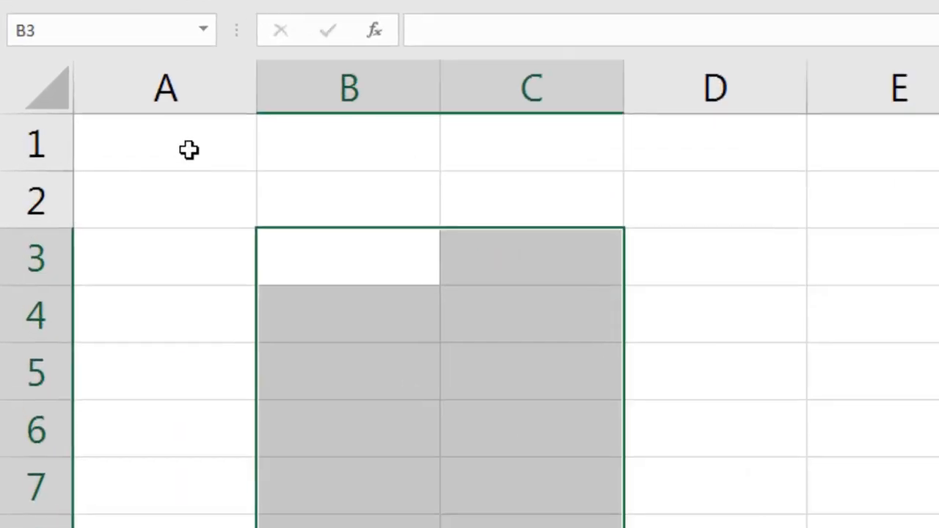
{"action": "left_click", "coordinate": [82, 175]}
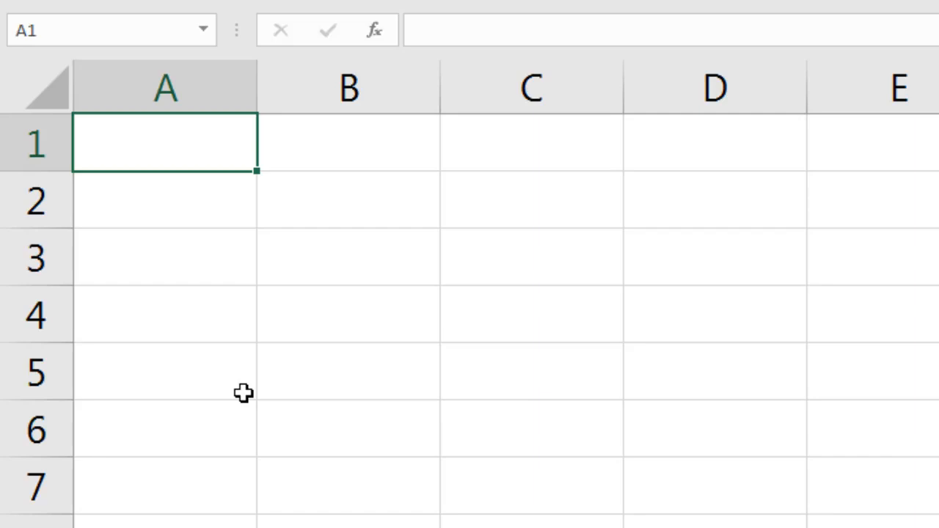
{"action": "type", "text": "Data"}
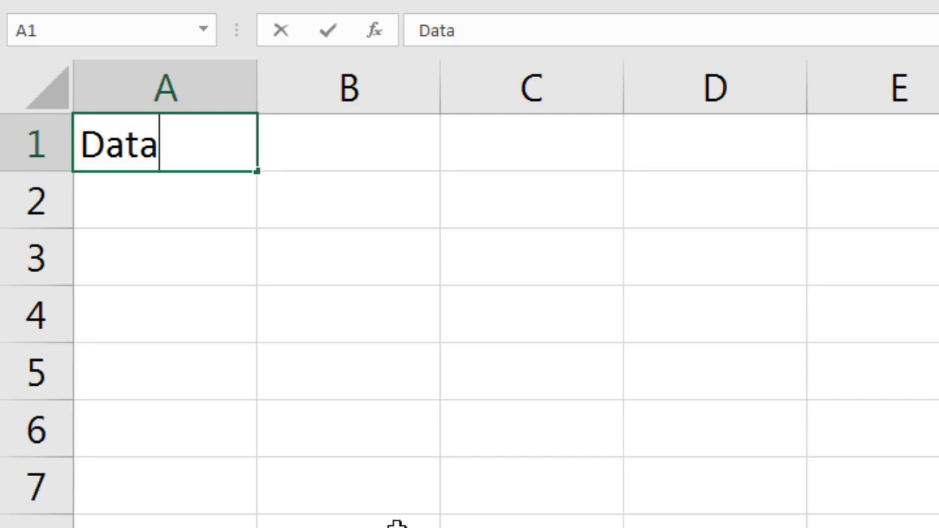
{"action": "key", "text": "Return"}
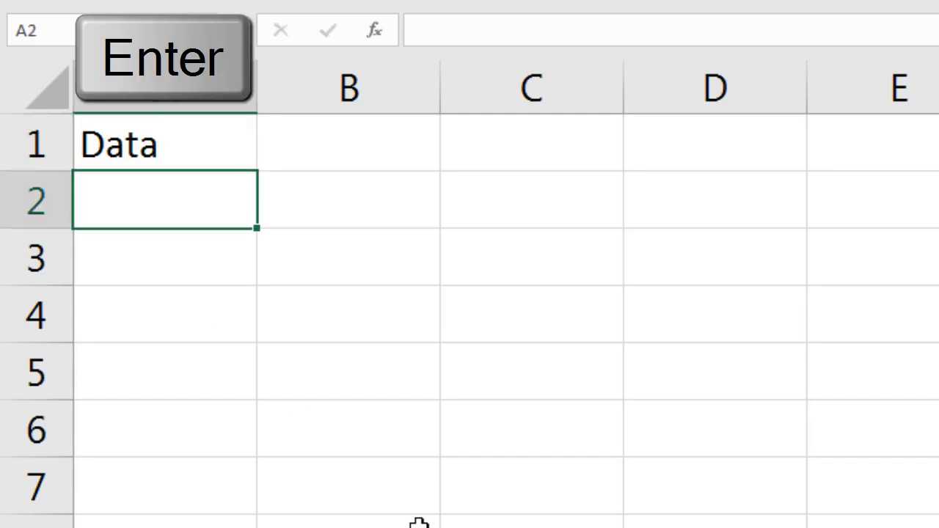
Replace the text in cell A1 with the column header Name.
{"action": "left_click", "coordinate": [183, 148]}
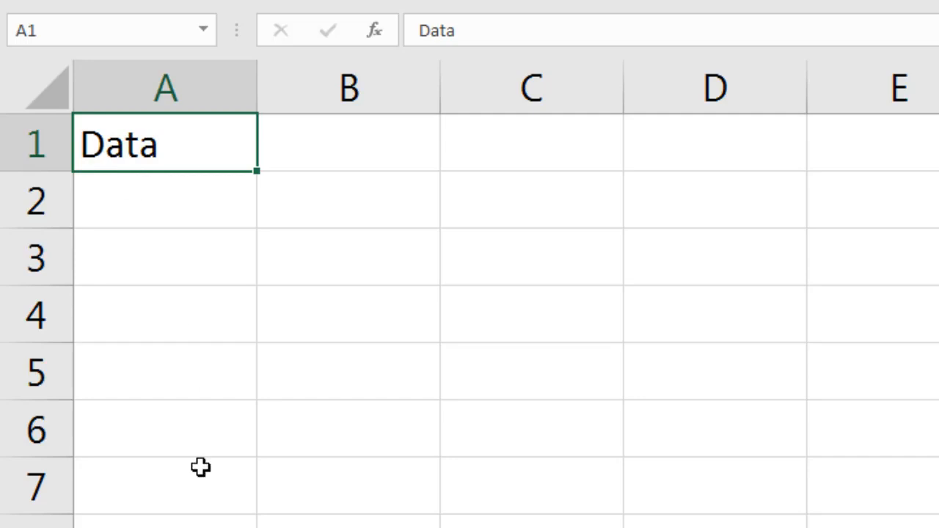
{"action": "type", "text": "Name"}
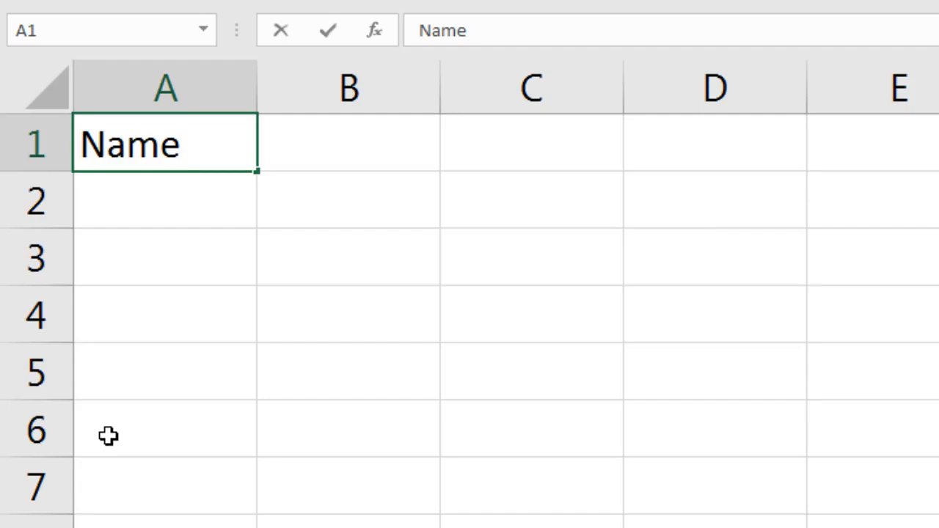
{"action": "key", "text": "Tab"}
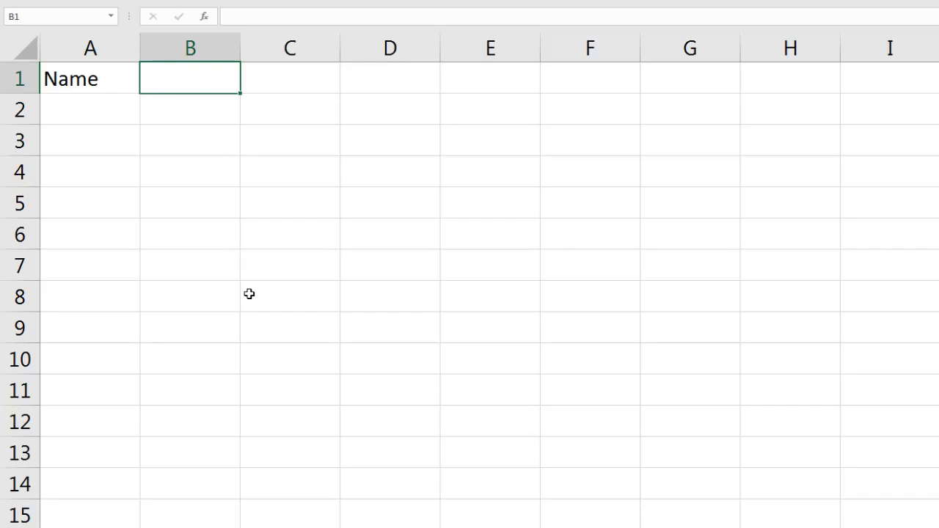
Enter Quiz 1 in cell B1 and fill the series across to Quiz 3 in D1.
{"action": "type", "text": "Quiz "}
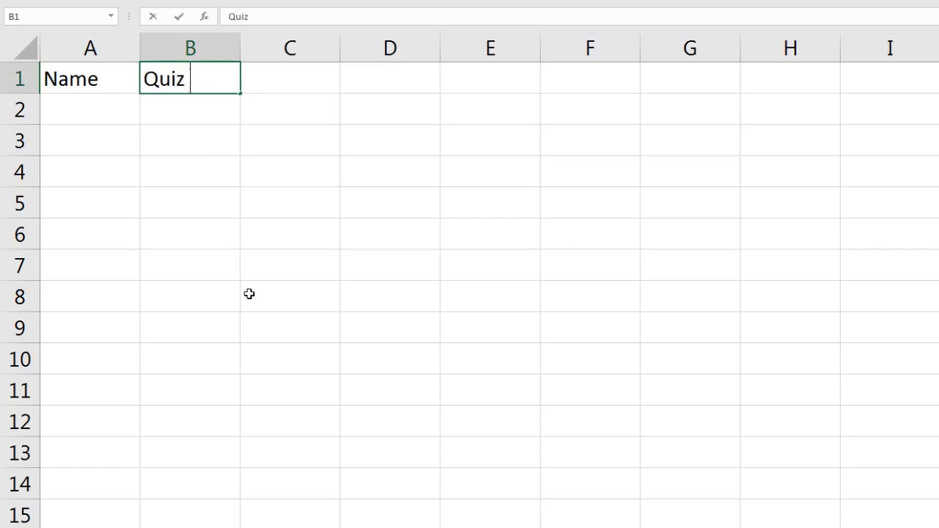
{"action": "type", "text": "1"}
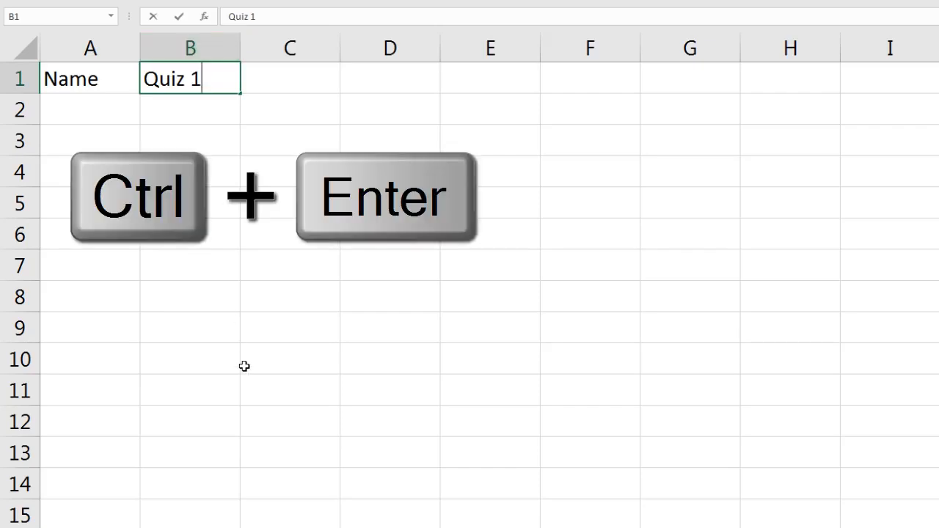
{"action": "key", "text": "ctrl+Return"}
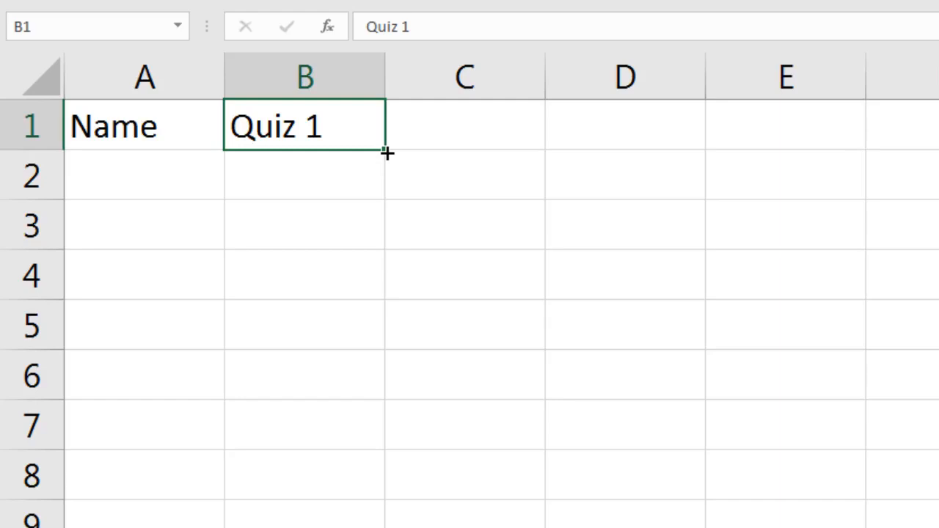
{"action": "left_click_drag", "start_coordinate": [387, 153], "coordinate": [718, 165]}
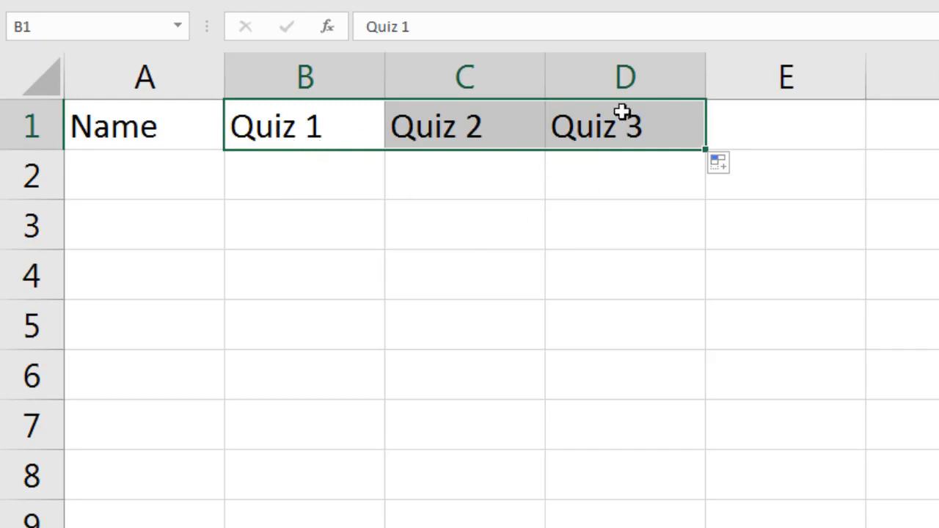
Enter Test 1 in cell E1 and fill the series across to Test 3 in G1.
{"action": "left_click", "coordinate": [796, 129]}
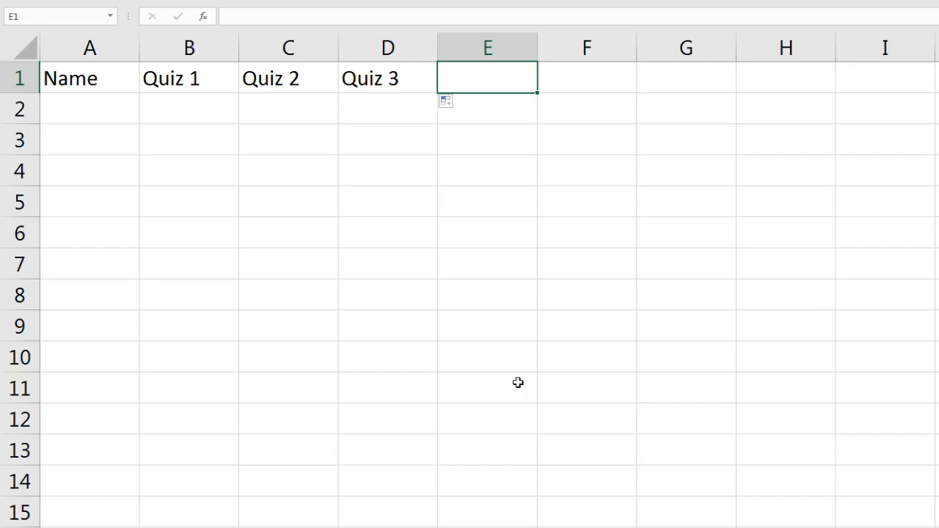
{"action": "type", "text": "Test 1"}
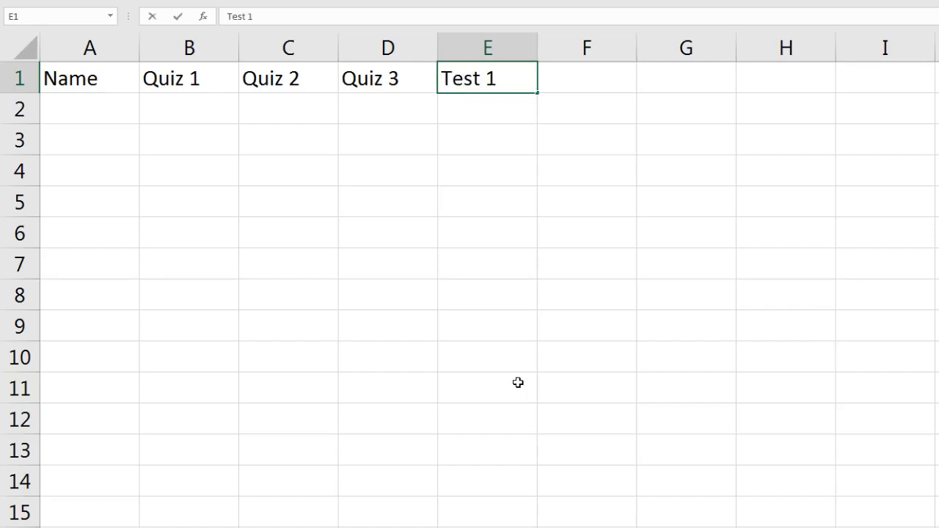
{"action": "key", "text": "ctrl+Return"}
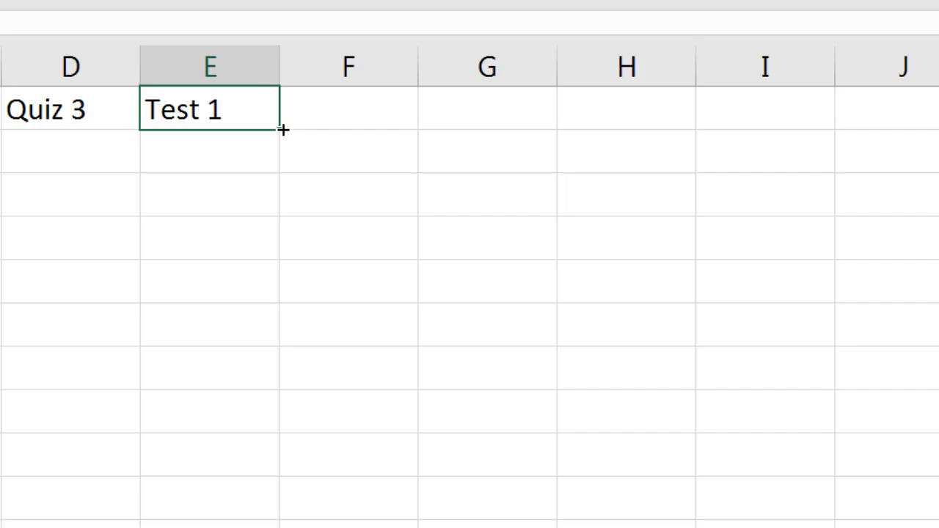
{"action": "left_click_drag", "start_coordinate": [283, 129], "coordinate": [533, 144]}
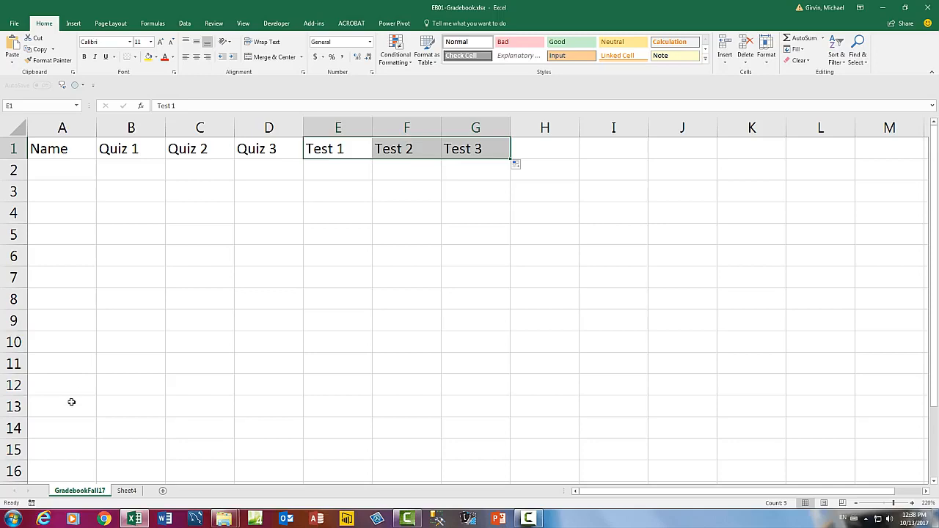
Enter Jan in cell A12 and fill the month series across row 12 to Aug in H12.
{"action": "left_click", "coordinate": [70, 387]}
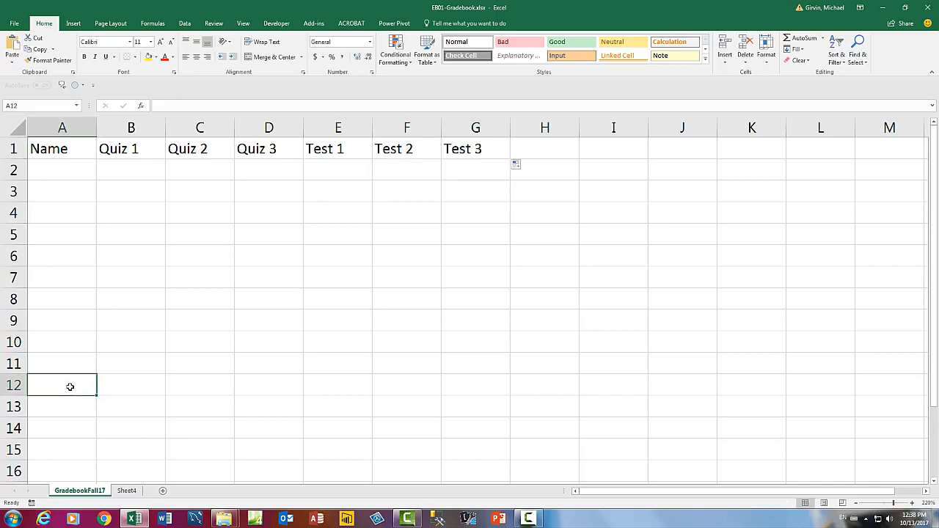
{"action": "type", "text": "Jan"}
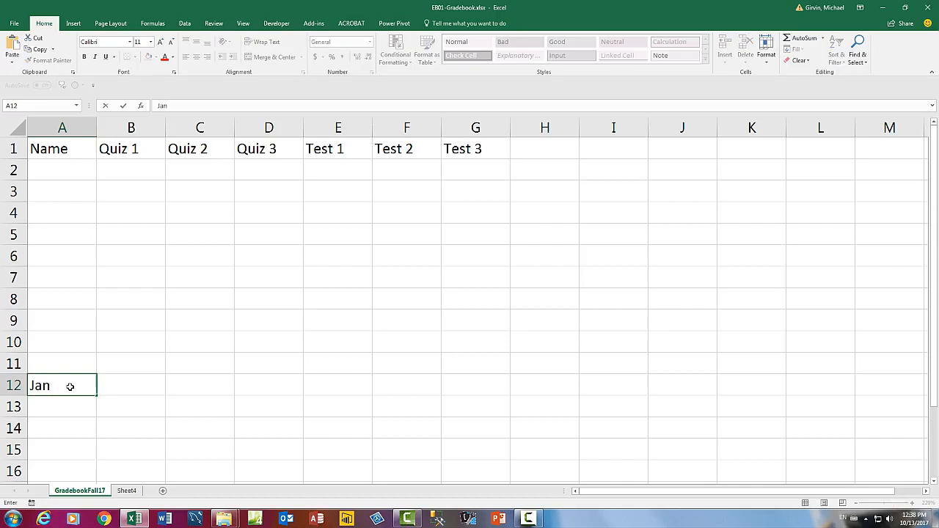
{"action": "key", "text": "ctrl+Return"}
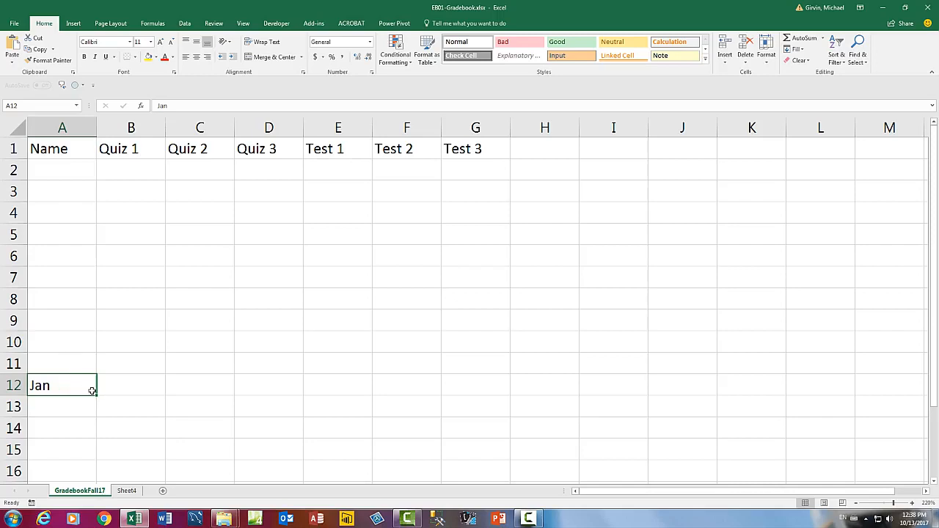
{"action": "left_click_drag", "start_coordinate": [96, 396], "coordinate": [589, 403]}
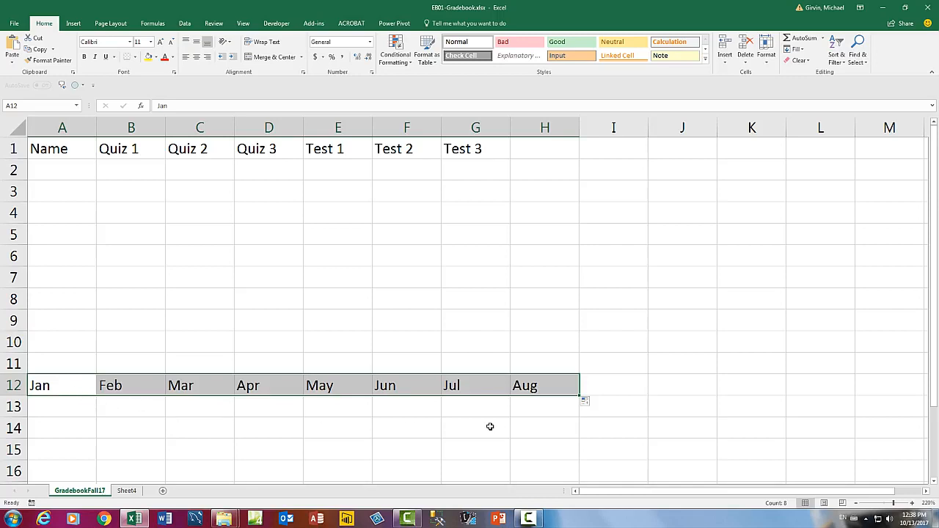
Enter the date 10/10/2017 in cell A13 and fill the daily series down to 10/21/2017 in A24.
{"action": "left_click", "coordinate": [86, 406]}
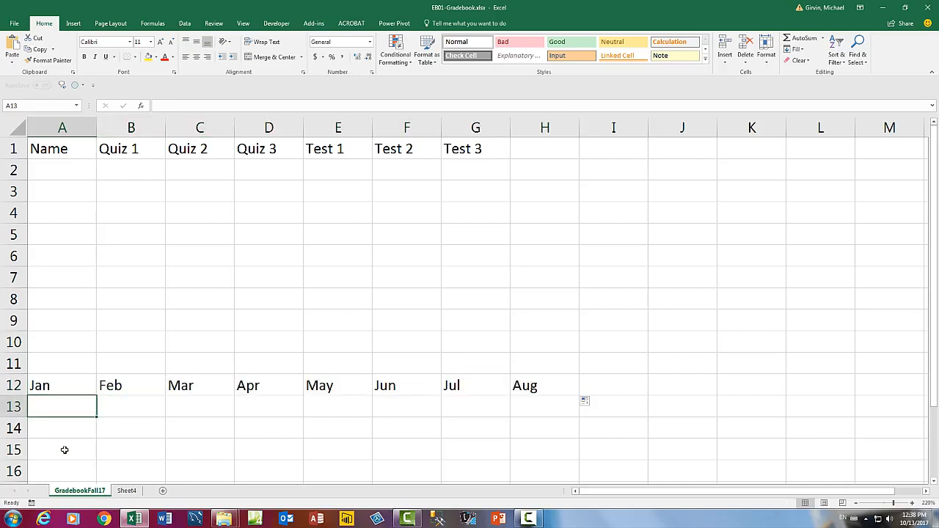
{"action": "type", "text": "10/10/2017"}
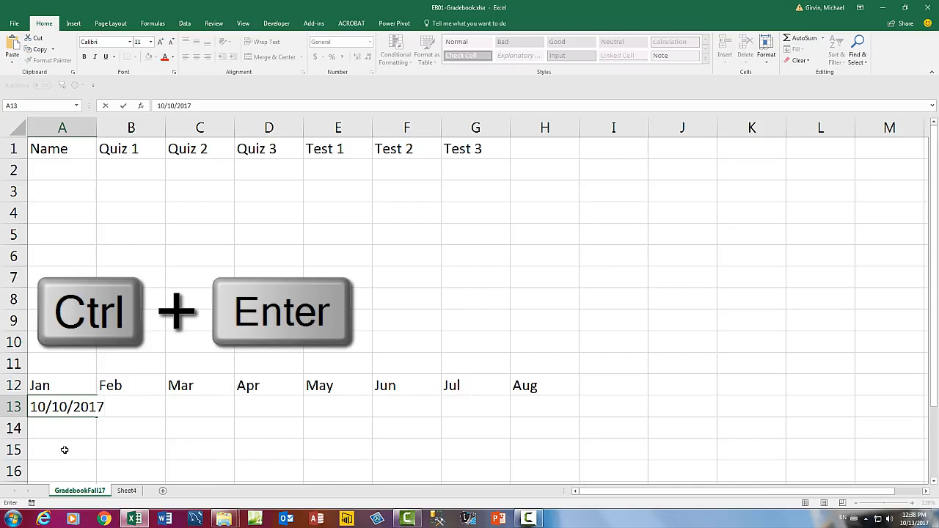
{"action": "key", "text": "ctrl+Return"}
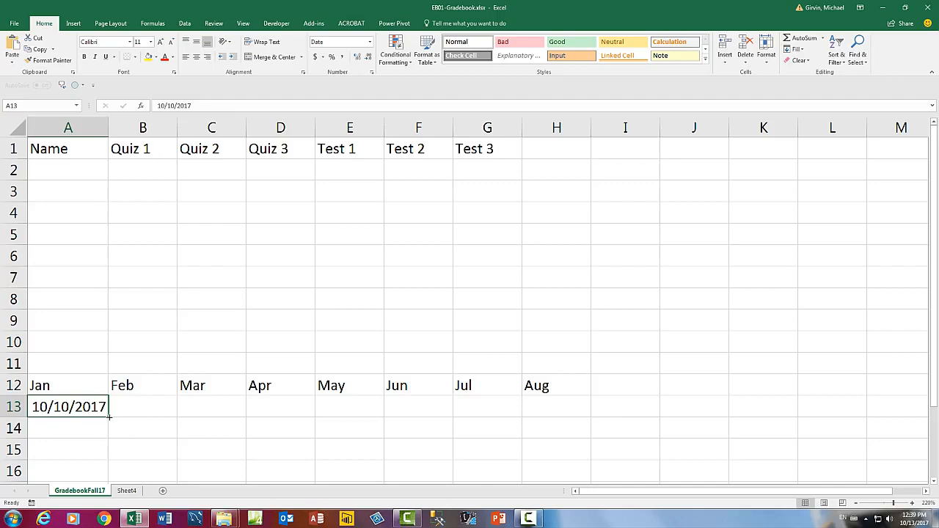
{"action": "left_click_drag", "start_coordinate": [109, 417], "coordinate": [106, 491]}
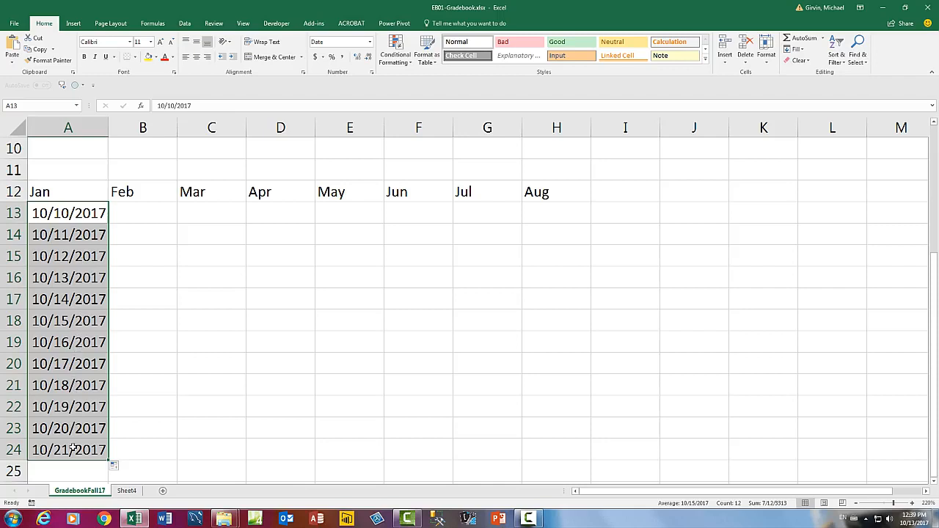
Add the column headers Total in cell H1 and % Grade in cell I1.
{"action": "scroll", "coordinate": [148, 341], "scroll_direction": "up", "scroll_amount": 3}
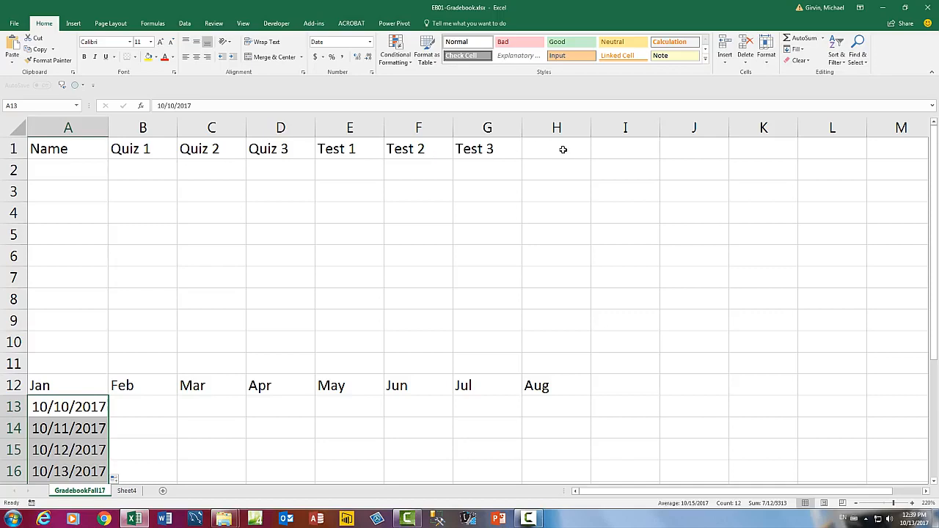
{"action": "left_click", "coordinate": [562, 149]}
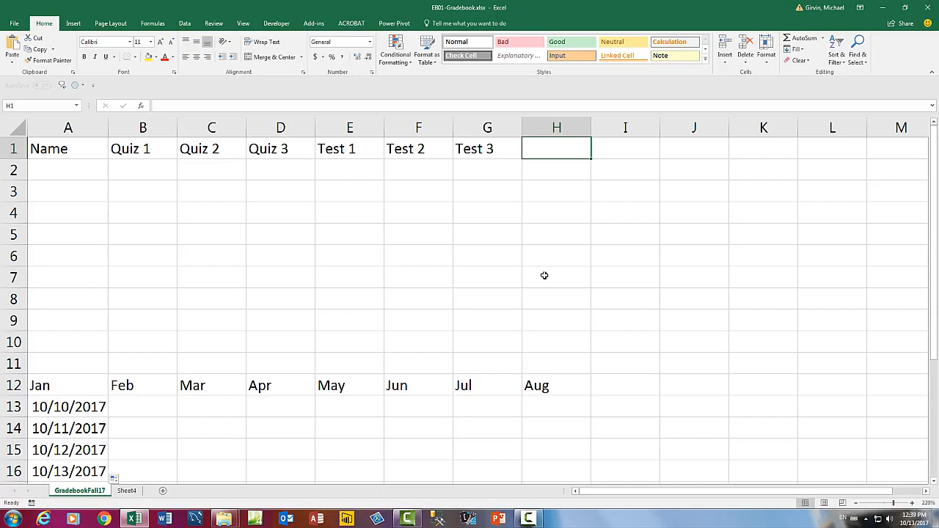
{"action": "type", "text": "Total"}
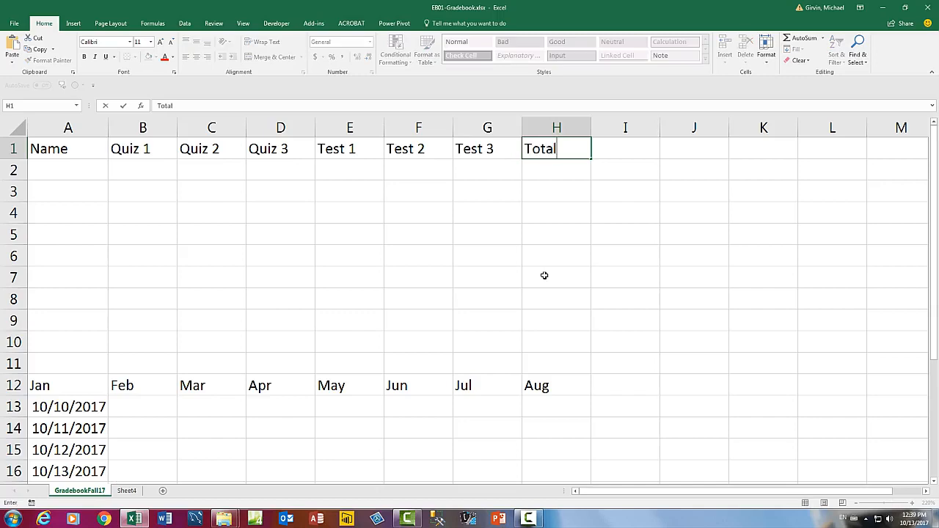
{"action": "key", "text": "Tab"}
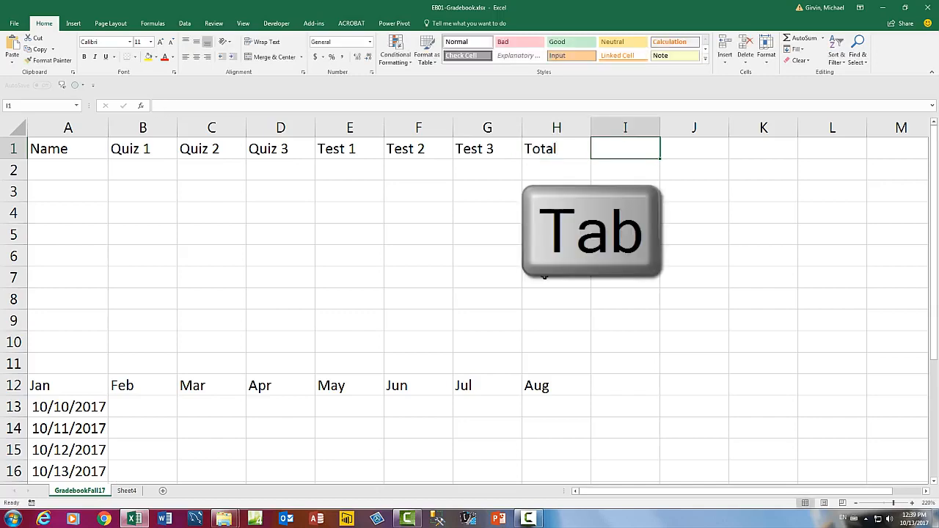
{"action": "type", "text": "% Grad"}
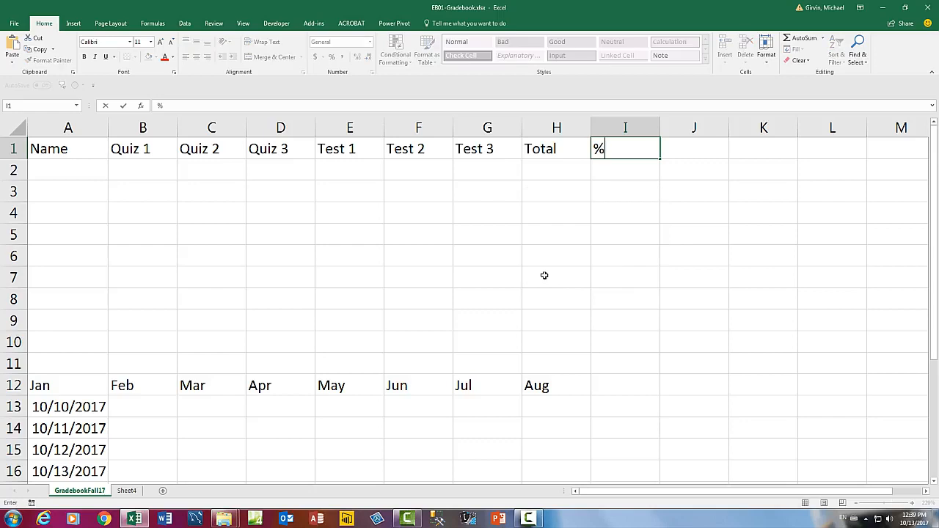
{"action": "type", "text": "e"}
{"action": "key", "text": "Return"}
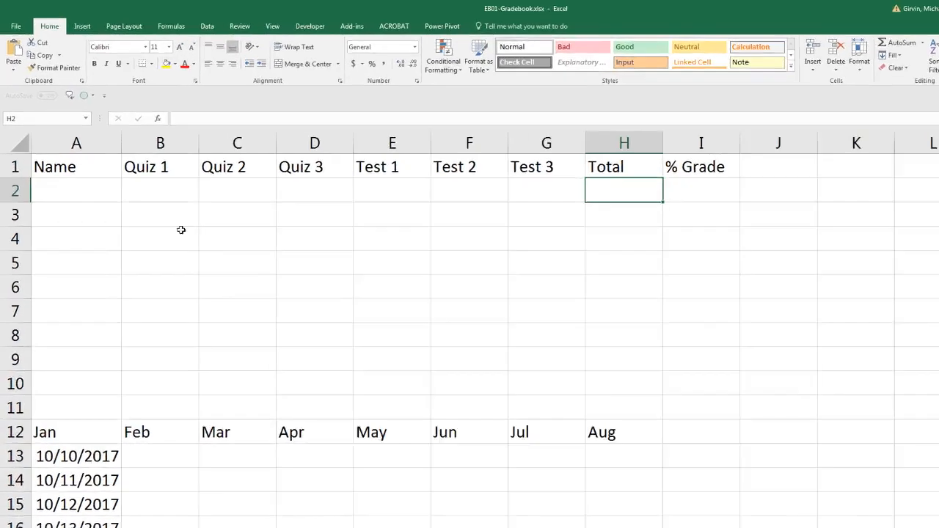
Select the ranges A3:A10 and A2:G2, and select each cell from B2 to H2 individually.
{"action": "left_click_drag", "start_coordinate": [75, 216], "coordinate": [69, 374]}
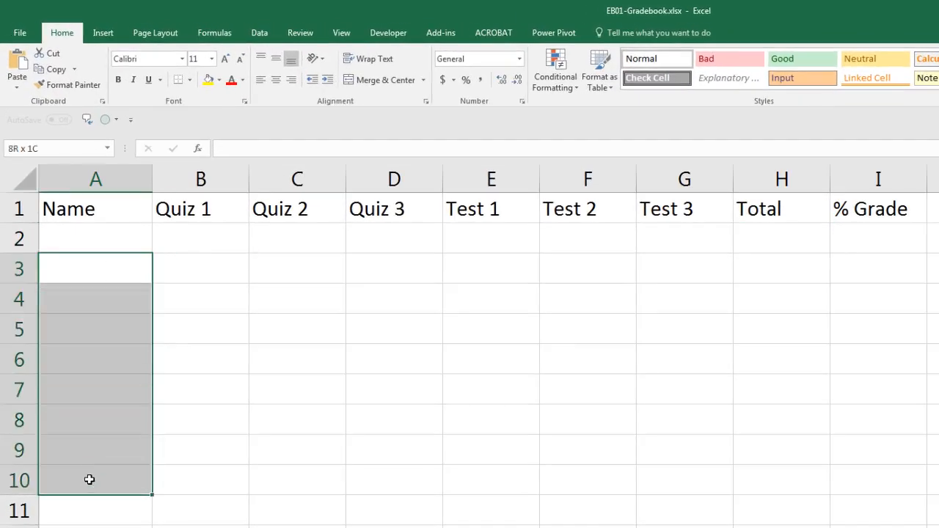
{"action": "left_click_drag", "start_coordinate": [89, 479], "coordinate": [89, 478]}
{"action": "left_click_drag", "start_coordinate": [61, 239], "coordinate": [690, 242]}
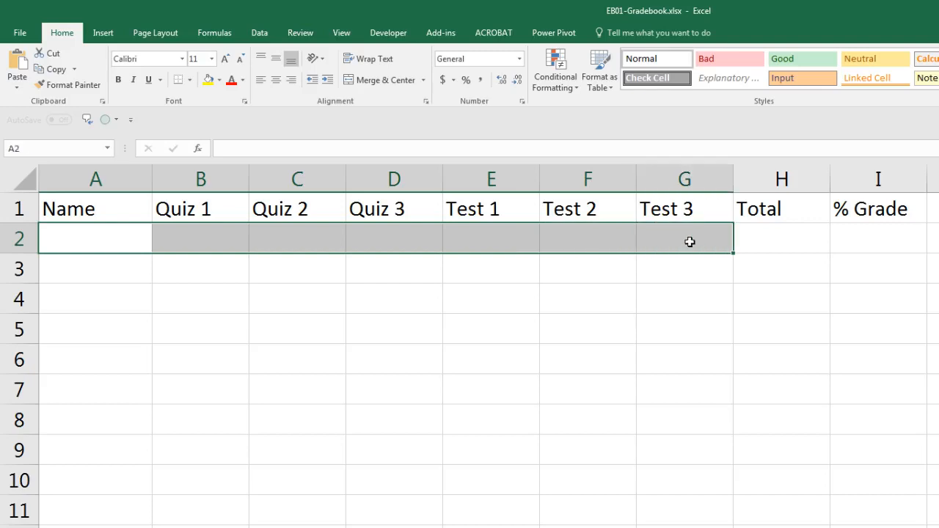
{"action": "left_click", "coordinate": [180, 241]}
{"action": "left_click", "coordinate": [277, 240]}
{"action": "left_click", "coordinate": [372, 238]}
{"action": "left_click", "coordinate": [482, 244]}
{"action": "left_click", "coordinate": [578, 248]}
{"action": "left_click", "coordinate": [660, 238]}
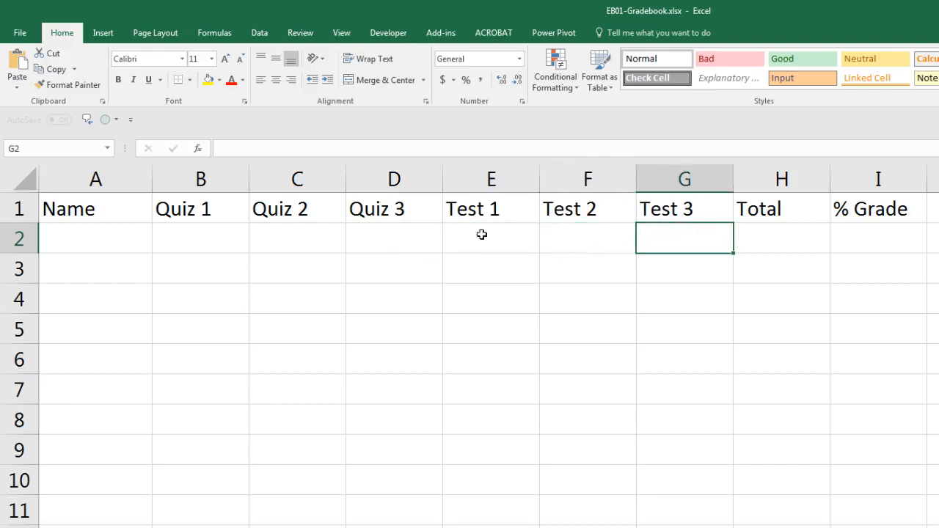
{"action": "left_click", "coordinate": [782, 236]}
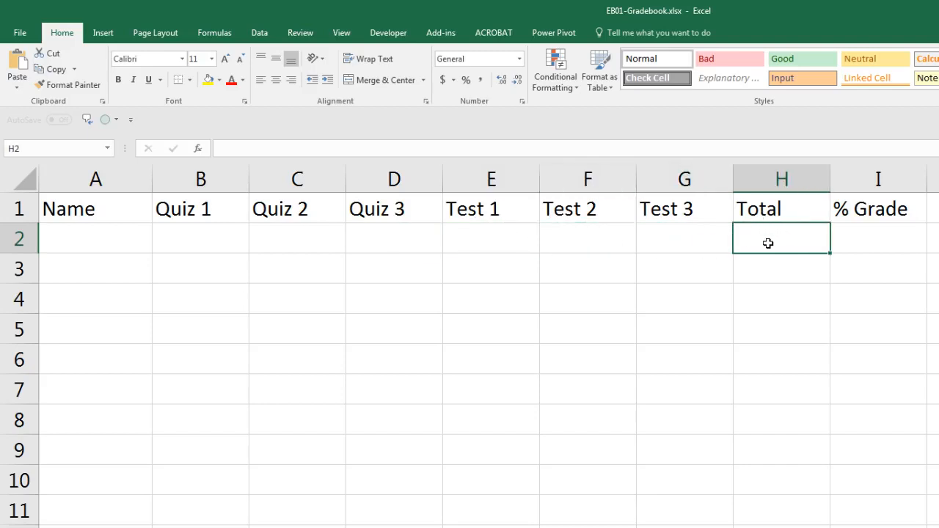
Enter the row label Max in cell A2 and move on to cell B2.
{"action": "left_click", "coordinate": [94, 238]}
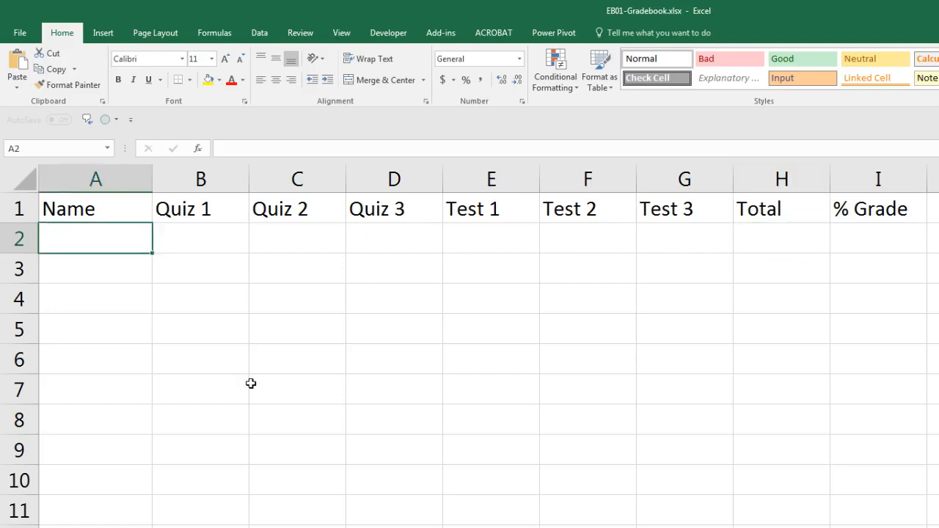
{"action": "type", "text": "Max"}
{"action": "key", "text": "Tab"}
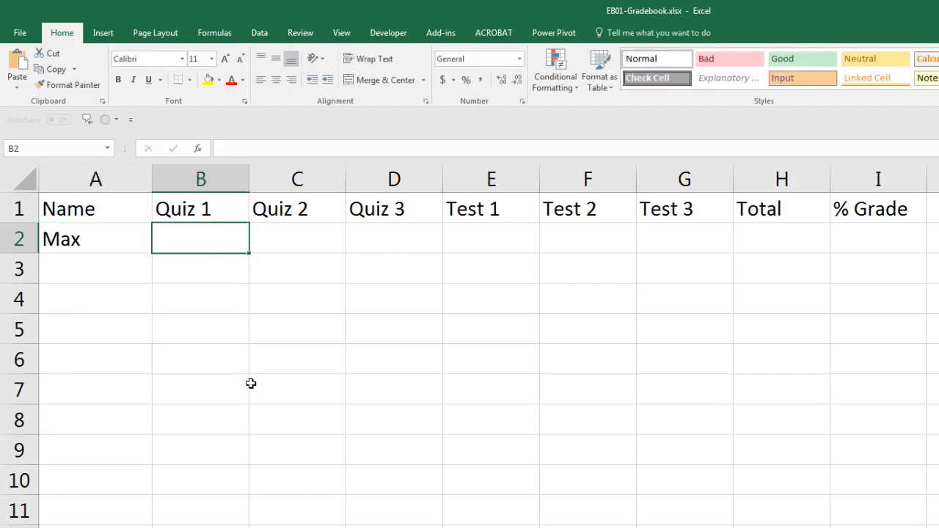
Enter the maximum score 20 in cell B2 and copy it across to D2 for all three quizzes.
{"action": "type", "text": "2"}
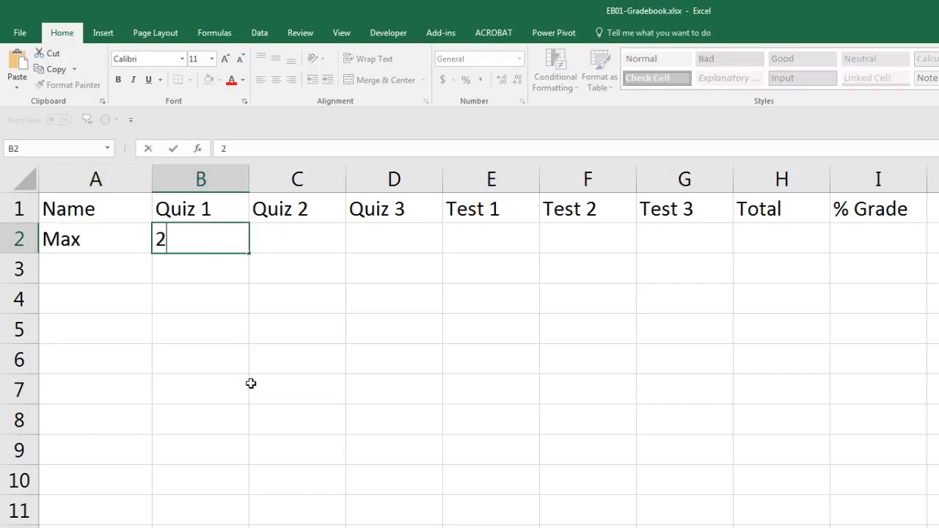
{"action": "type", "text": "0"}
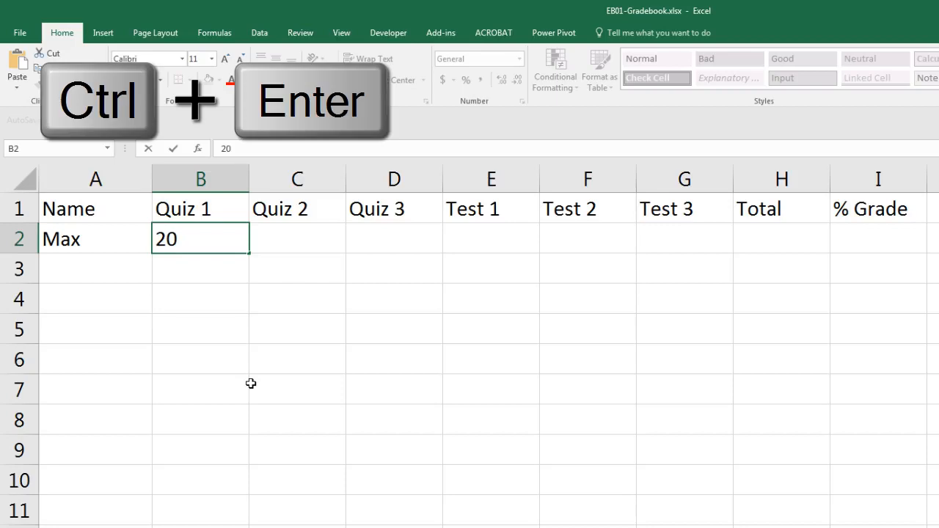
{"action": "key", "text": "ctrl+Return"}
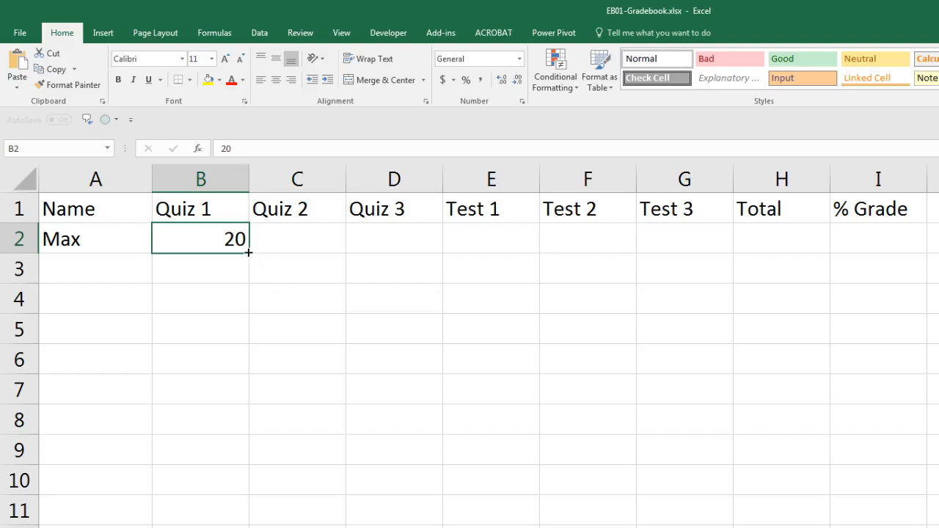
{"action": "left_click_drag", "start_coordinate": [249, 252], "coordinate": [420, 255]}
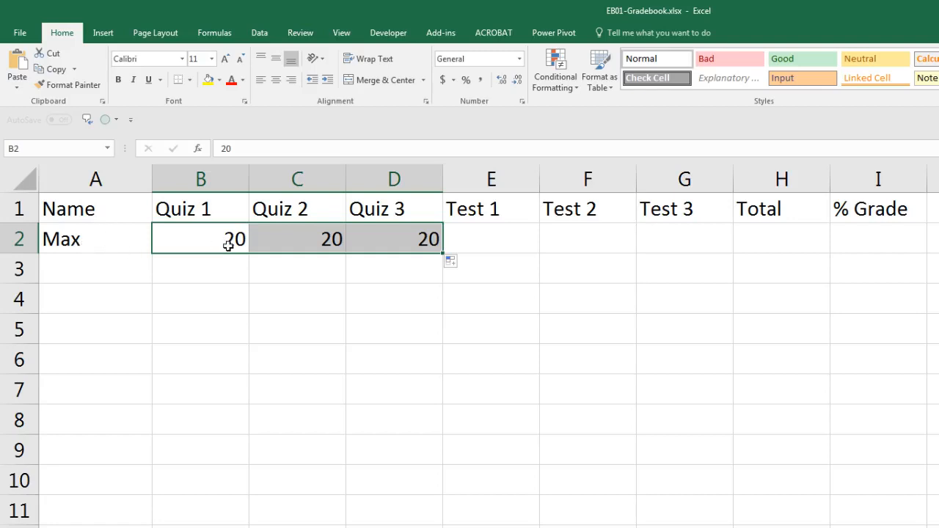
Enter the maximum score 100 in cell E2 and copy it across to G2 for all three tests.
{"action": "left_click", "coordinate": [477, 240]}
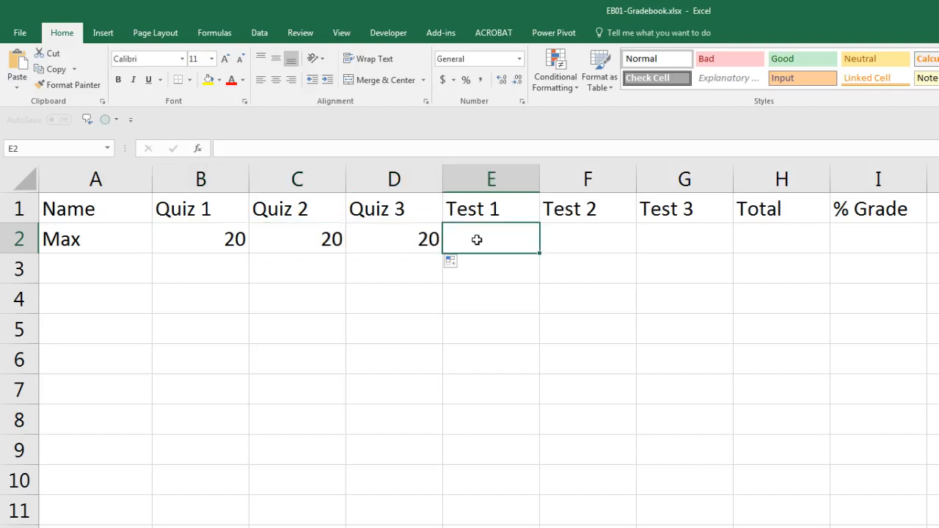
{"action": "type", "text": "100"}
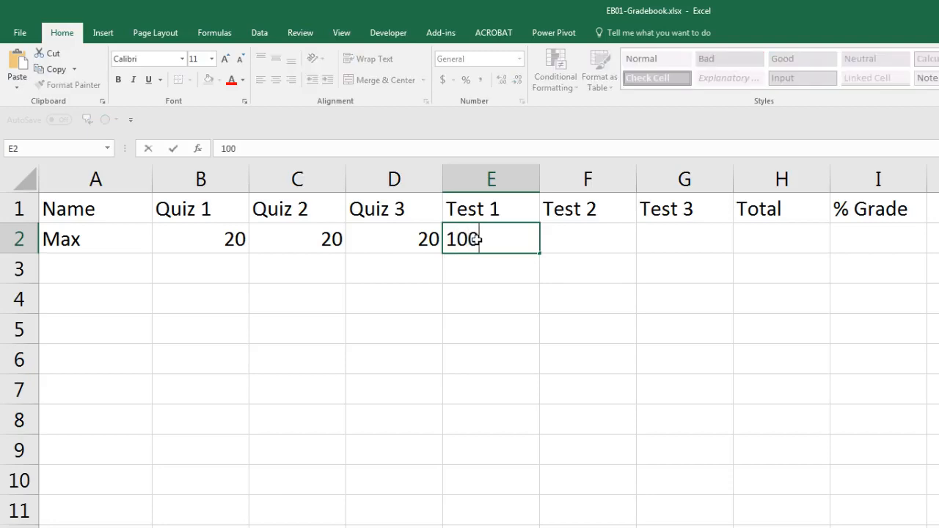
{"action": "key", "text": "ctrl+Return"}
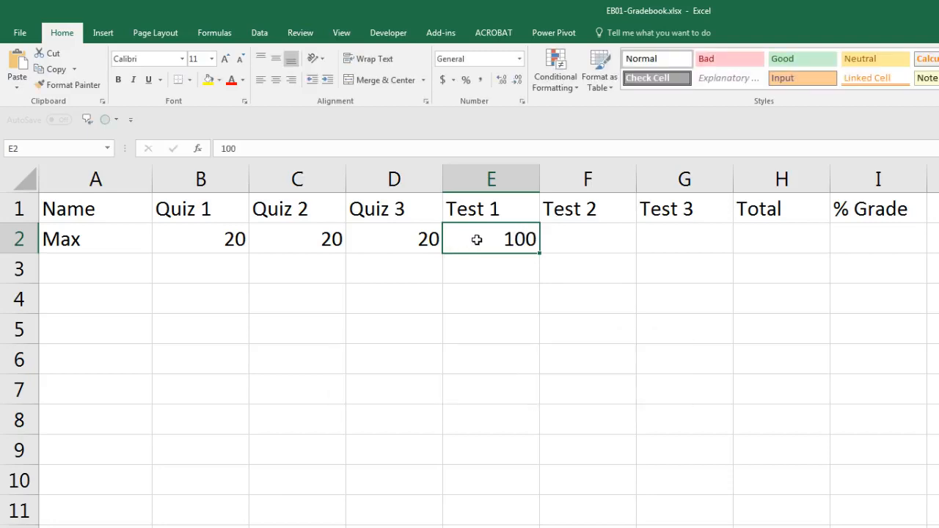
{"action": "left_click_drag", "start_coordinate": [541, 254], "coordinate": [713, 257]}
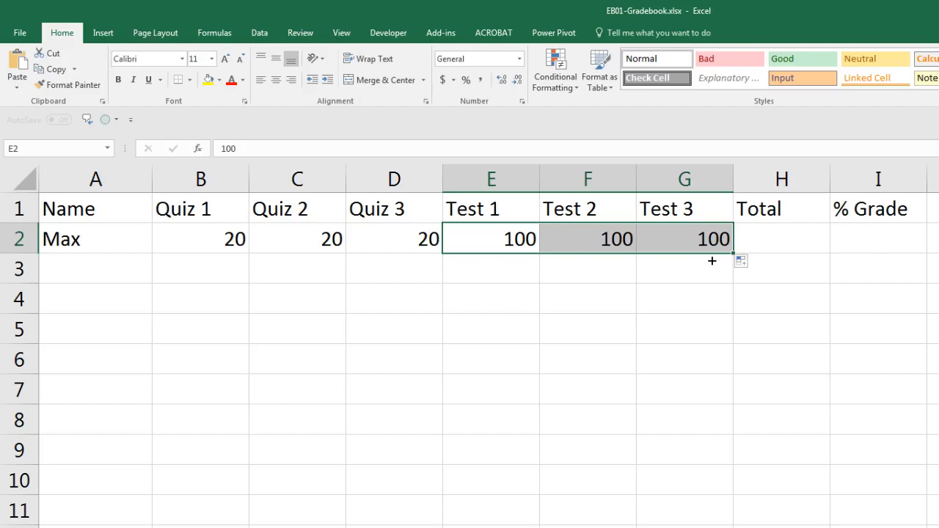
Select the score area B3:G9, and enter the first four student names in cells A3 through A6.
{"action": "left_click_drag", "start_coordinate": [203, 271], "coordinate": [684, 446]}
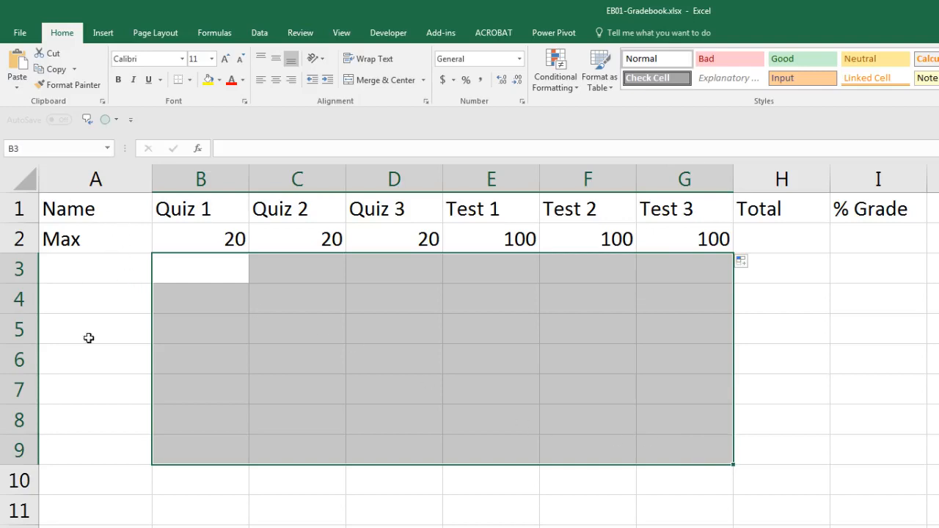
{"action": "left_click", "coordinate": [114, 268]}
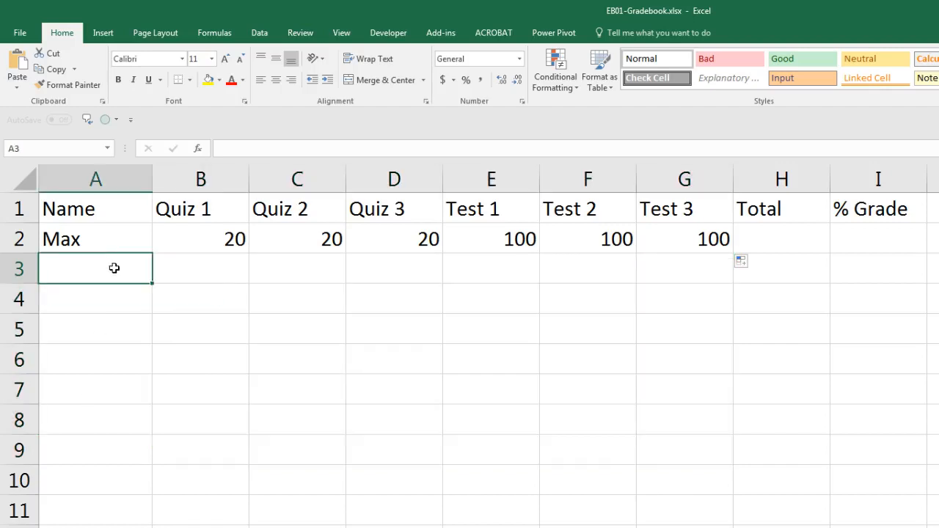
{"action": "type", "text": "Sioux"}
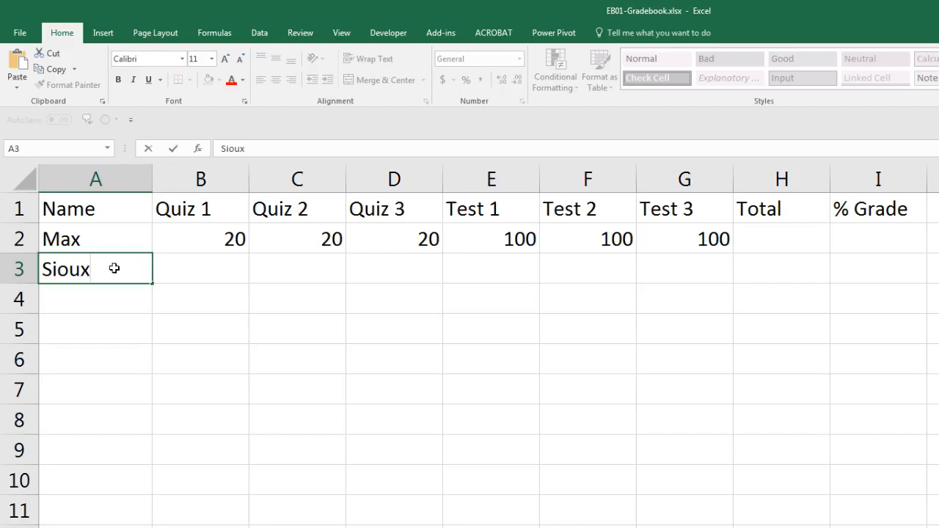
{"action": "key", "text": "Return"}
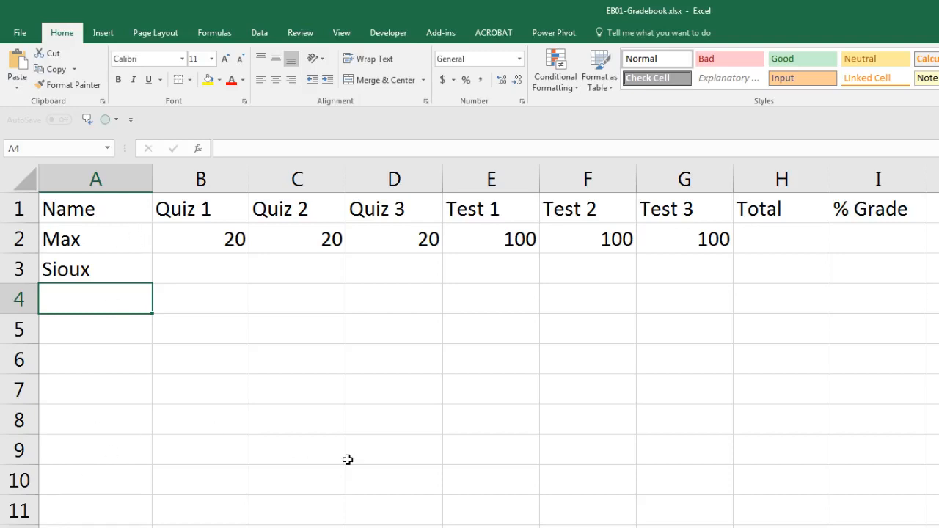
{"action": "type", "text": "Adbi"}
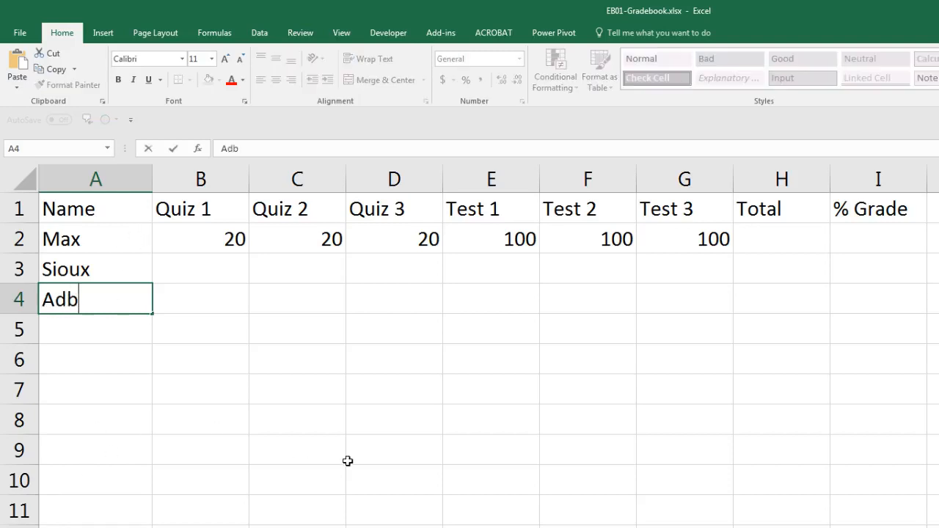
{"action": "key", "text": "Return"}
{"action": "type", "text": "Chin"}
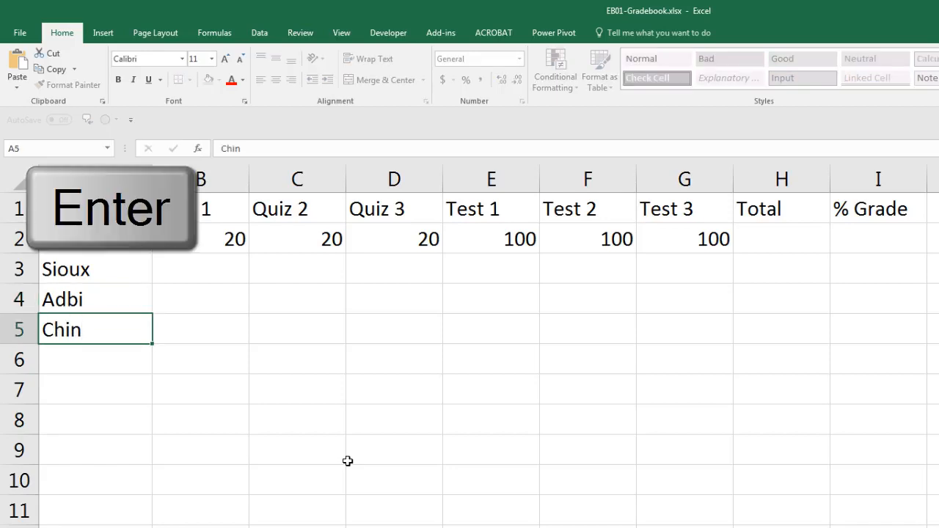
{"action": "key", "text": "Return"}
{"action": "type", "text": "Tyrone"}
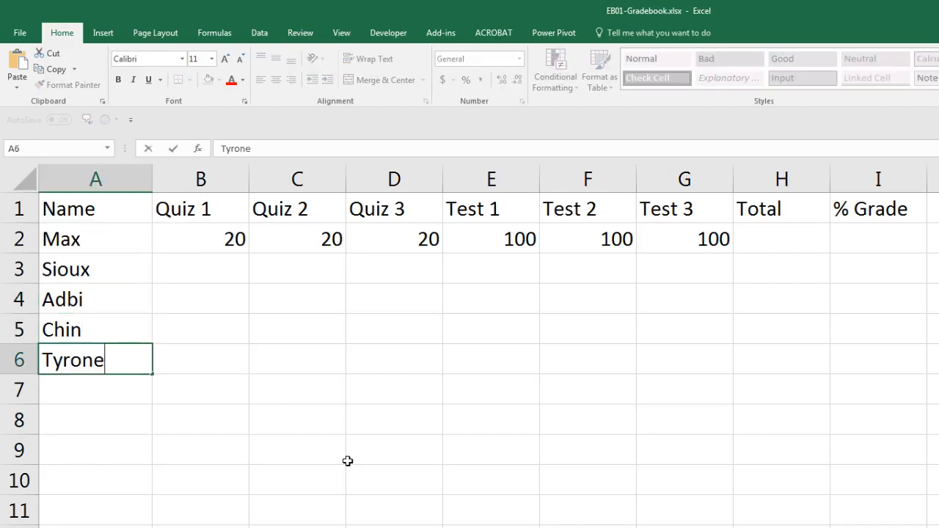
{"action": "key", "text": "Return"}
Enter the remaining three student names in cells A7 through A9 and the row label Average in A10.
{"action": "type", "text": "She"}
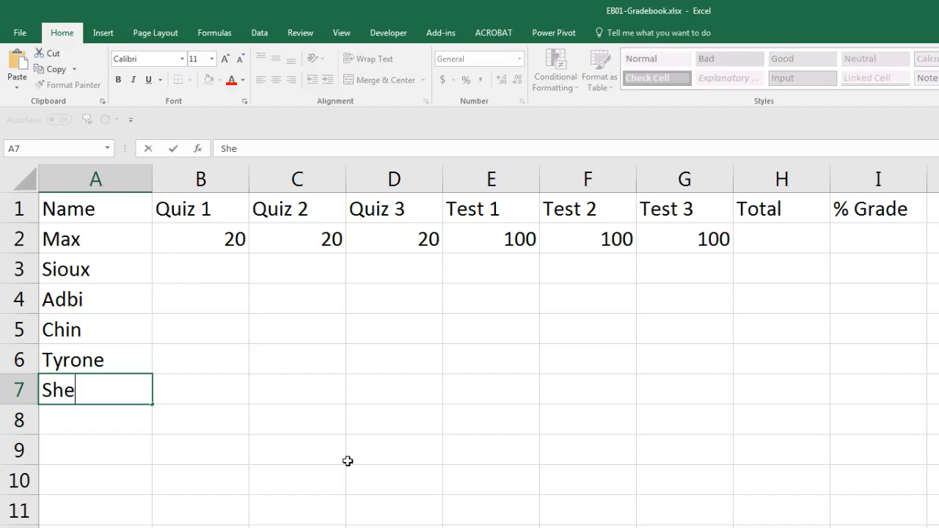
{"action": "type", "text": "liaDawn"}
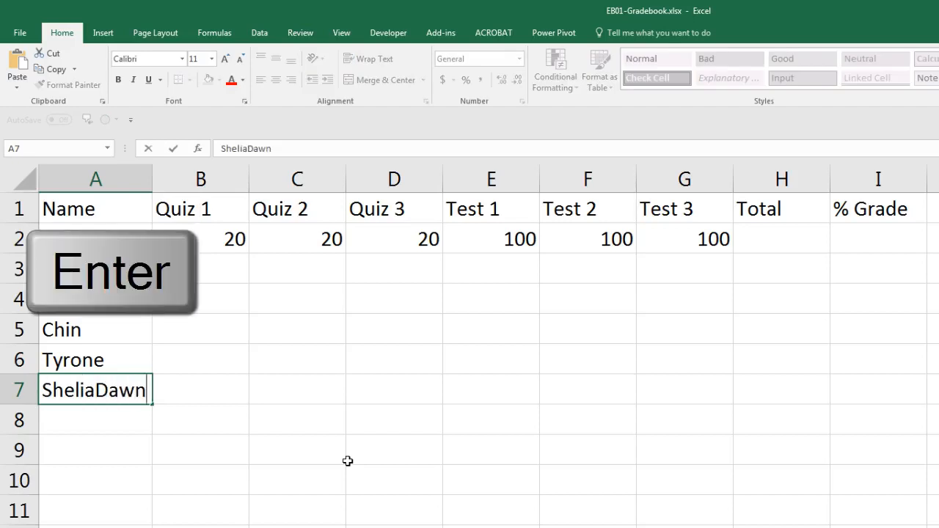
{"action": "key", "text": "Return"}
{"action": "type", "text": "Mo"}
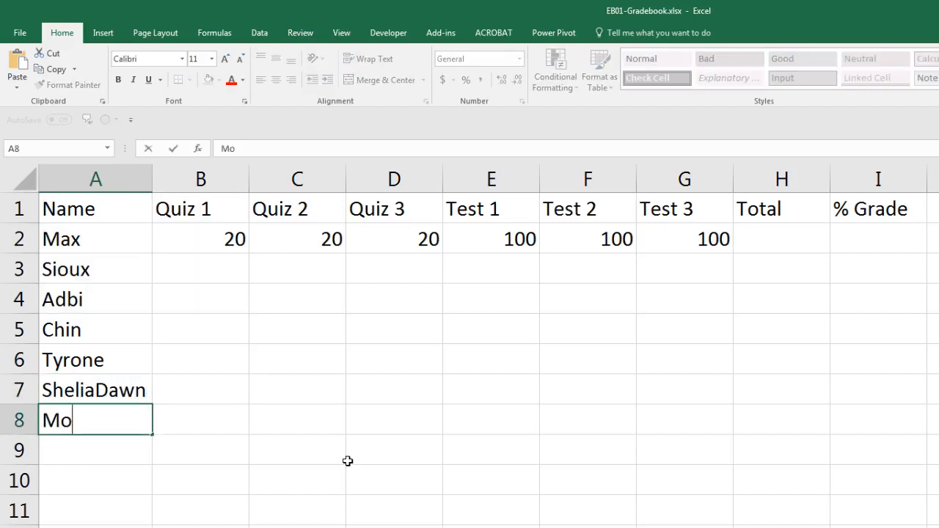
{"action": "key", "text": "Return"}
{"action": "type", "text": "Giogi"}
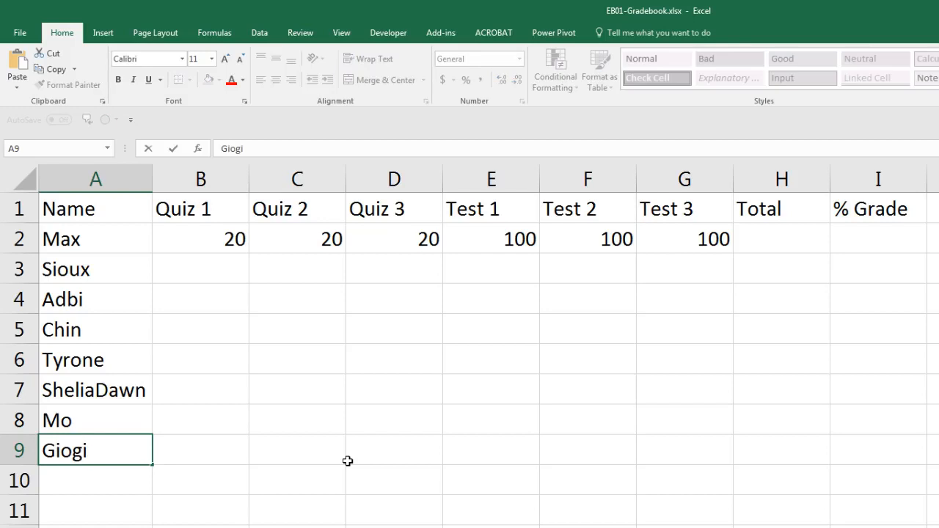
{"action": "key", "text": "BackSpace"}
{"action": "key", "text": "BackSpace"}
{"action": "key", "text": "BackSpace"}
{"action": "type", "text": "gi"}
{"action": "key", "text": "Return"}
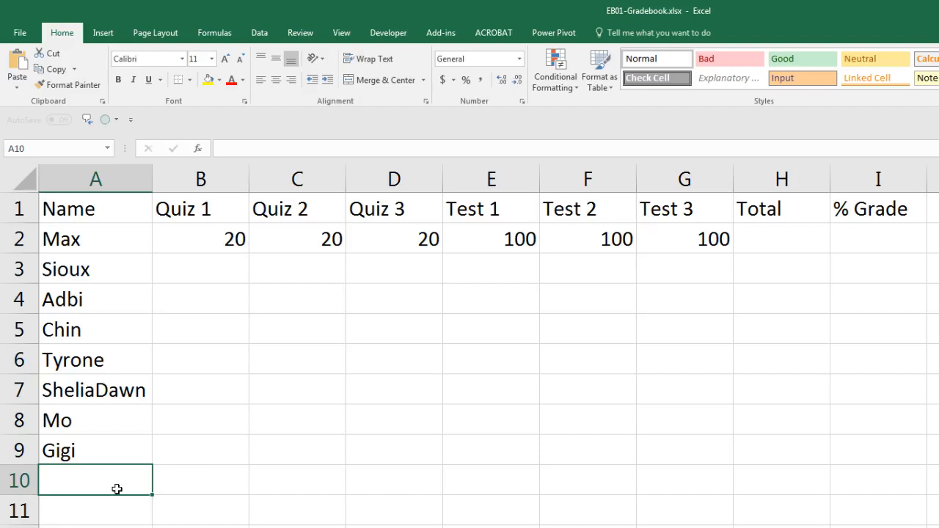
{"action": "type", "text": "Average"}
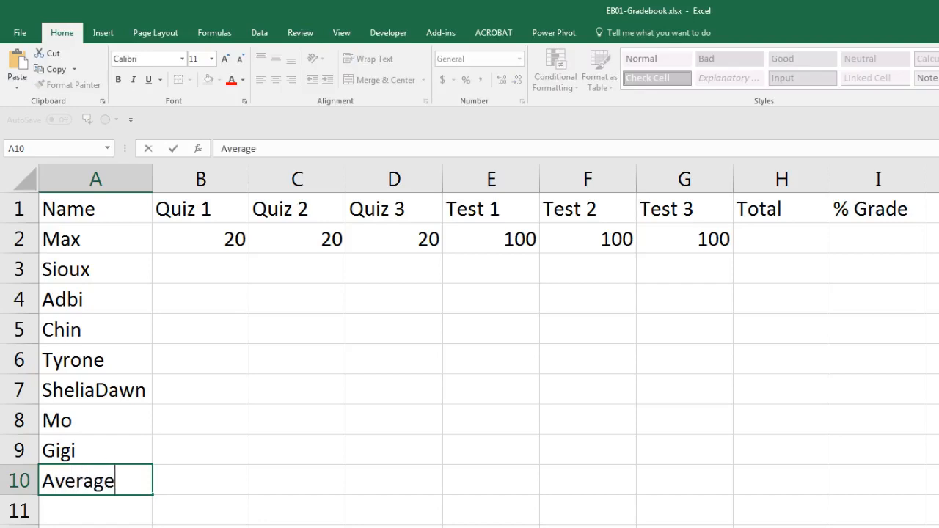
{"action": "key", "text": "Tab"}
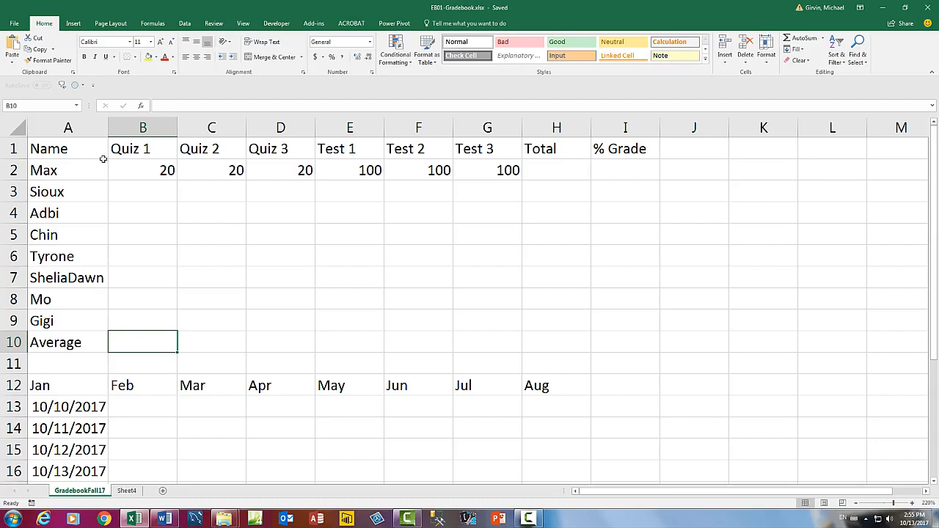
Select the ranges A1:C2 and A1:F6, and single cells A1, B1, C1 and B2 to point out labels and numbers.
{"action": "left_click_drag", "start_coordinate": [75, 150], "coordinate": [218, 166]}
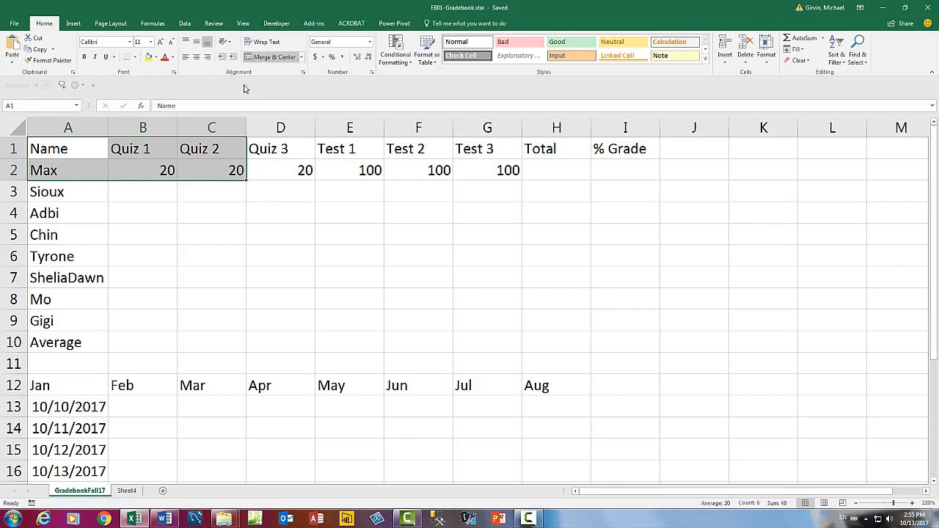
{"action": "left_click", "coordinate": [157, 169]}
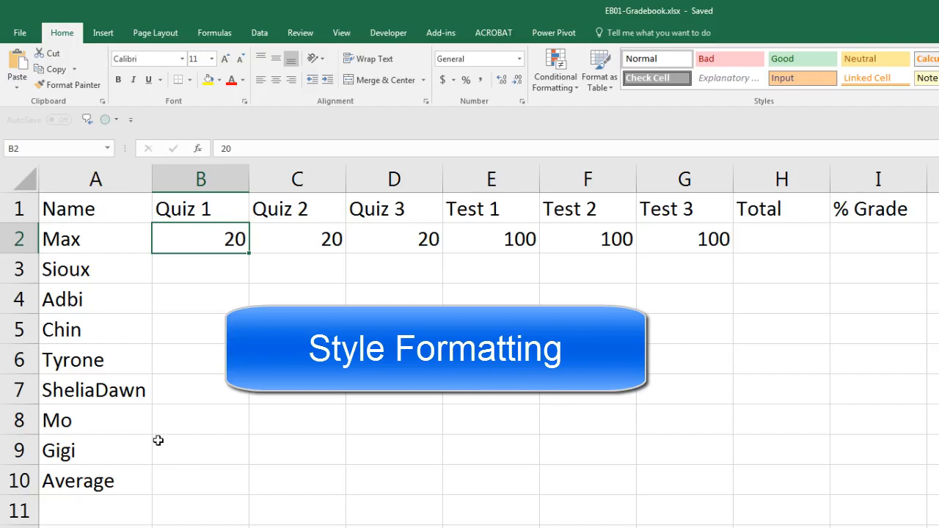
{"action": "left_click", "coordinate": [97, 211]}
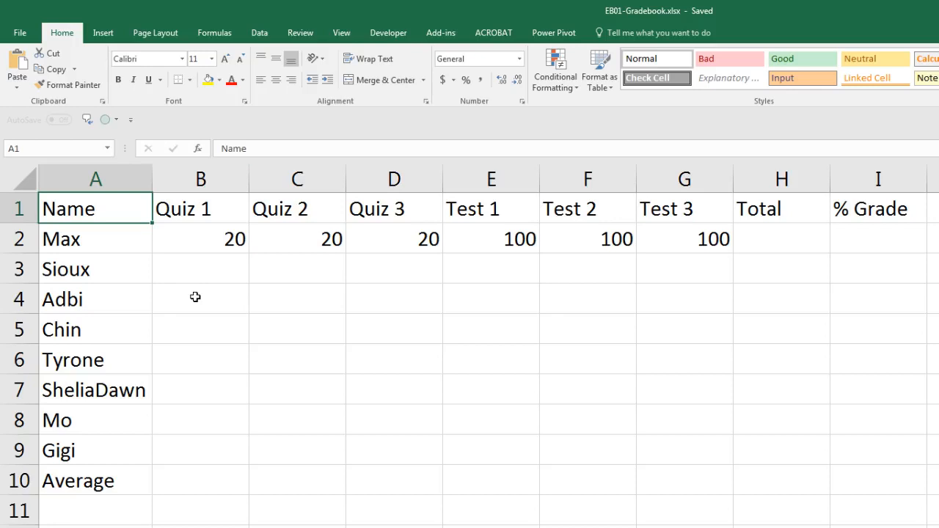
{"action": "left_click", "coordinate": [210, 247]}
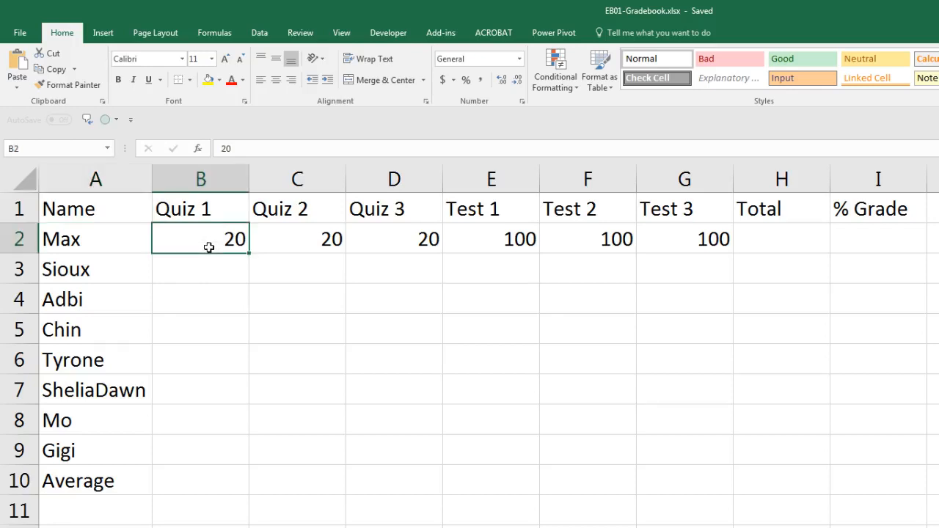
{"action": "left_click", "coordinate": [307, 212]}
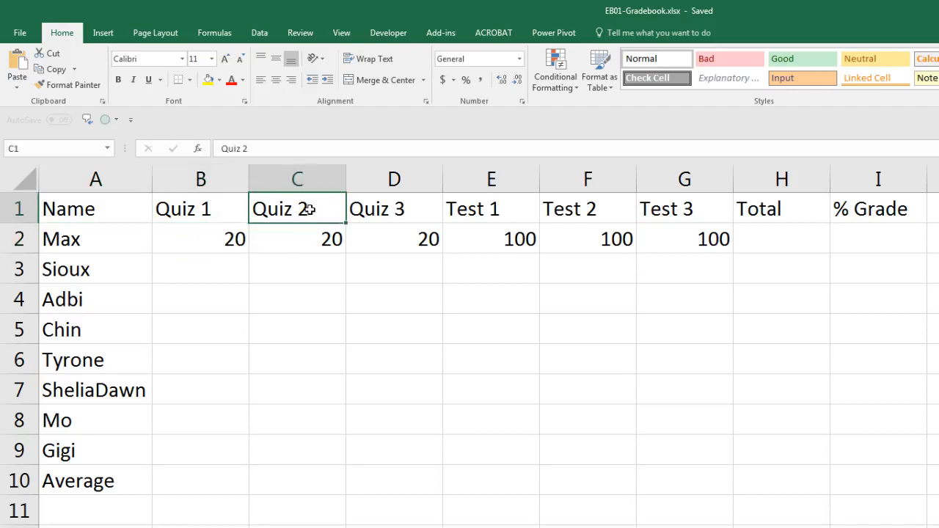
{"action": "left_click_drag", "start_coordinate": [98, 209], "coordinate": [593, 368]}
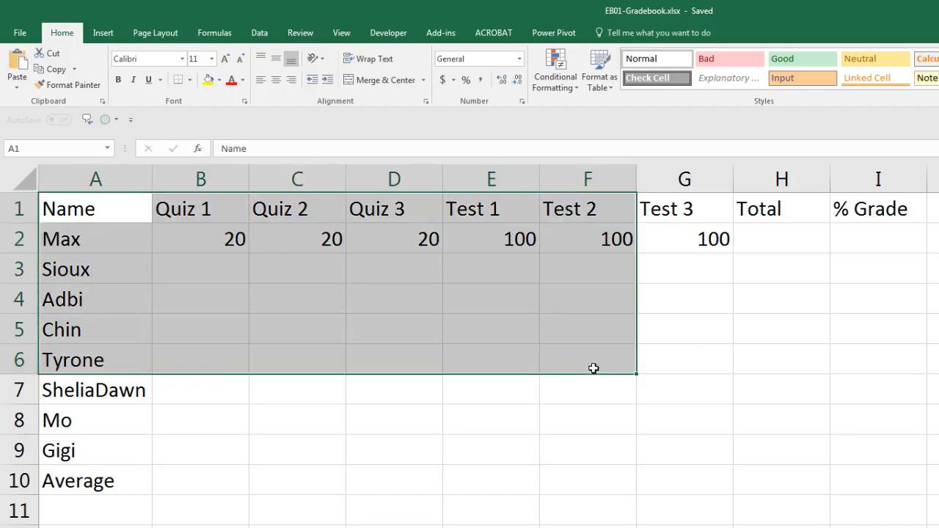
{"action": "left_click", "coordinate": [129, 211]}
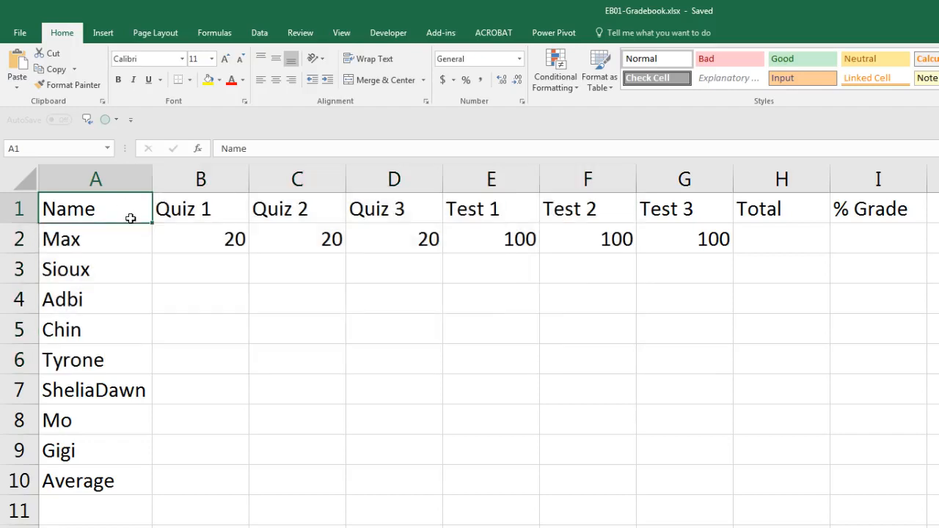
{"action": "left_click", "coordinate": [182, 212]}
{"action": "left_click", "coordinate": [303, 210]}
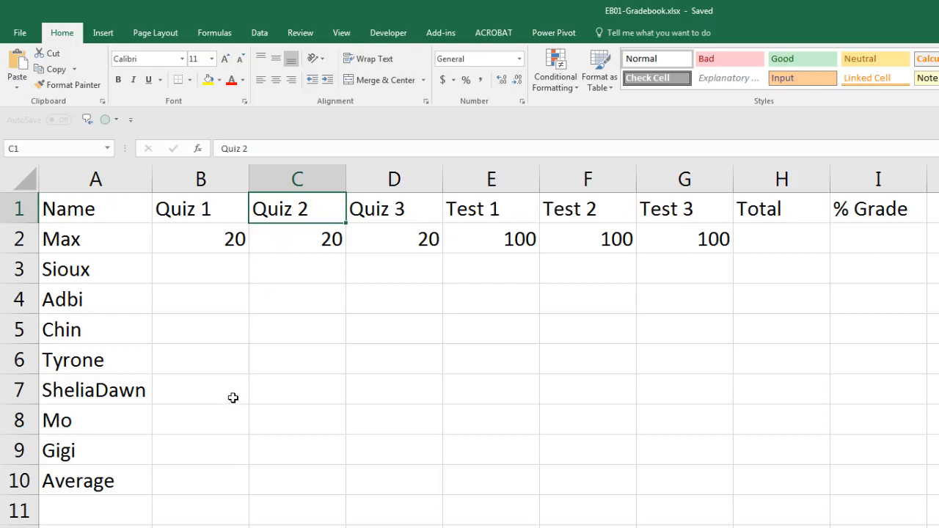
Fill the header row A1:I1 with the standard red color.
{"action": "left_click", "coordinate": [77, 206]}
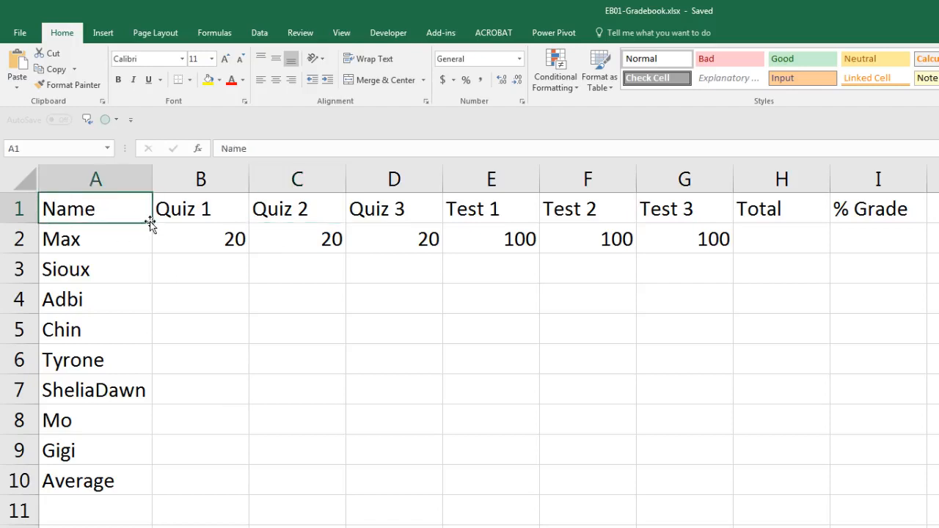
{"action": "left_click_drag", "start_coordinate": [78, 207], "coordinate": [889, 210]}
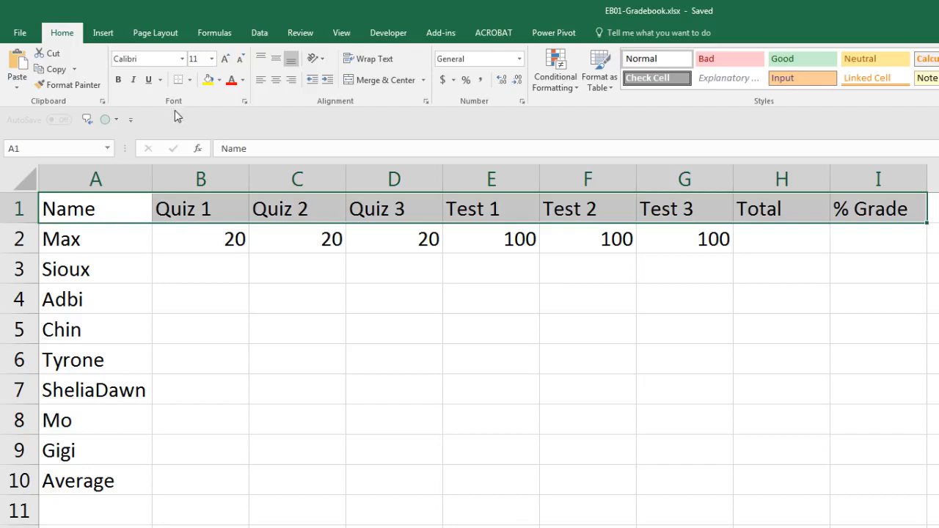
{"action": "left_click", "coordinate": [220, 80]}
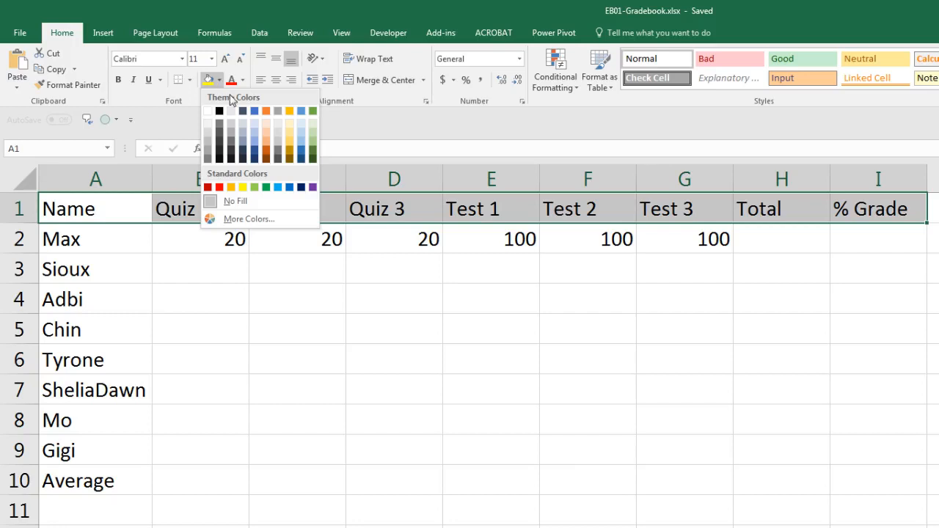
{"action": "left_click", "coordinate": [219, 188]}
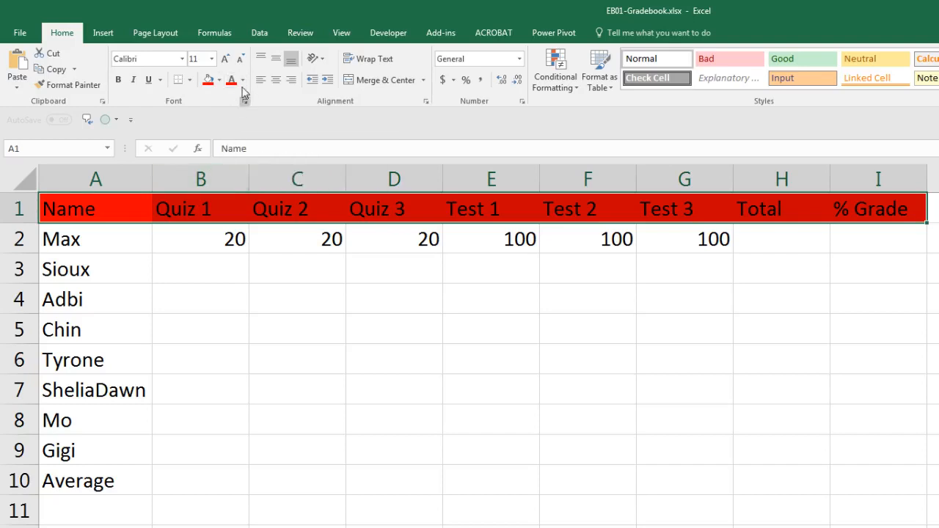
Set the font color of the header row A1:I1 to Automatic.
{"action": "left_click", "coordinate": [243, 81]}
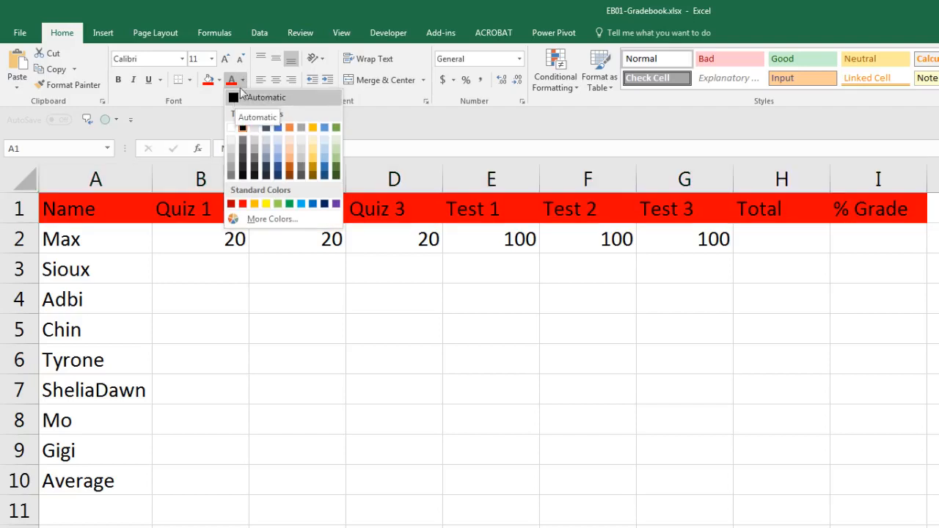
{"action": "left_click", "coordinate": [236, 100]}
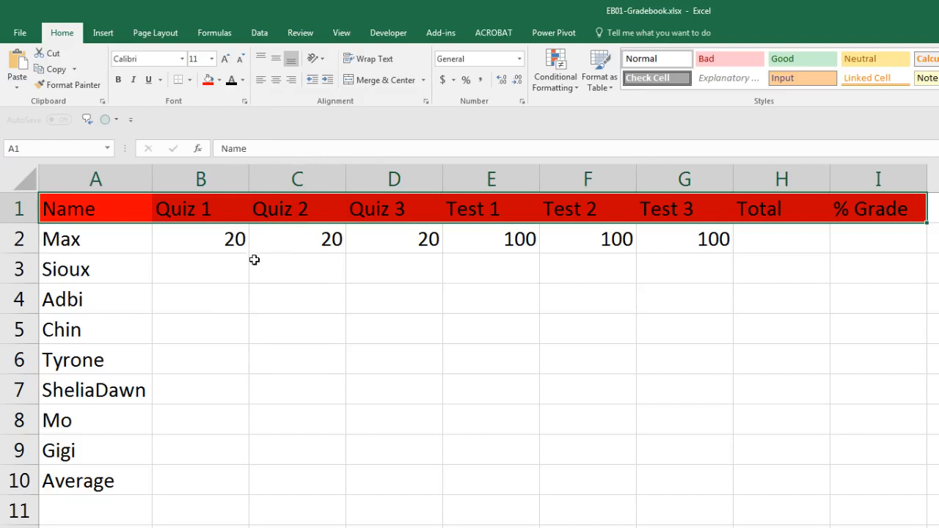
{"action": "left_click", "coordinate": [193, 244]}
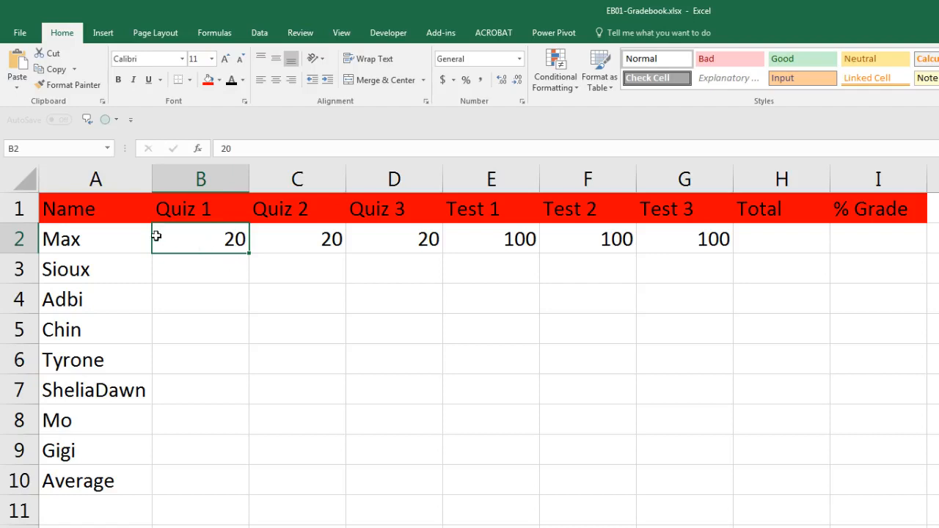
Set the font color of the header row A1:I1 to white and its fill to standard Dark Blue.
{"action": "left_click_drag", "start_coordinate": [69, 210], "coordinate": [873, 199]}
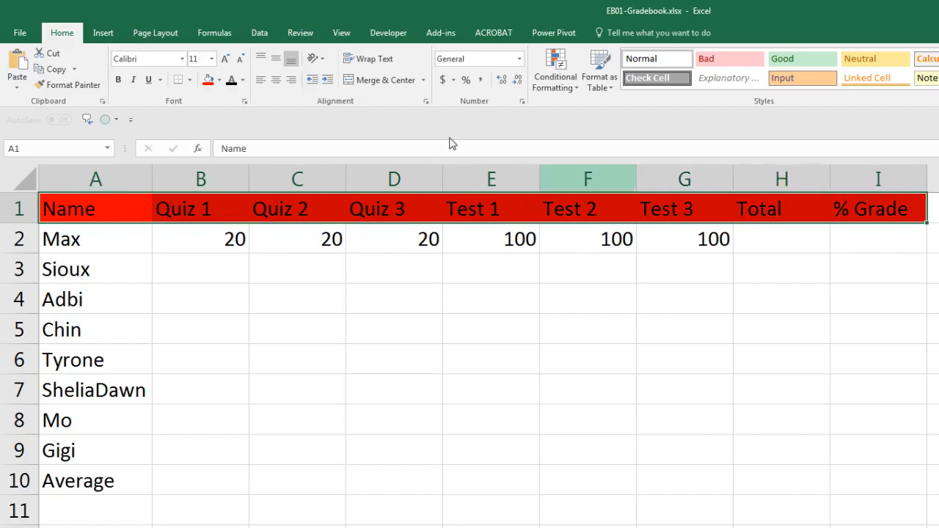
{"action": "left_click", "coordinate": [243, 80]}
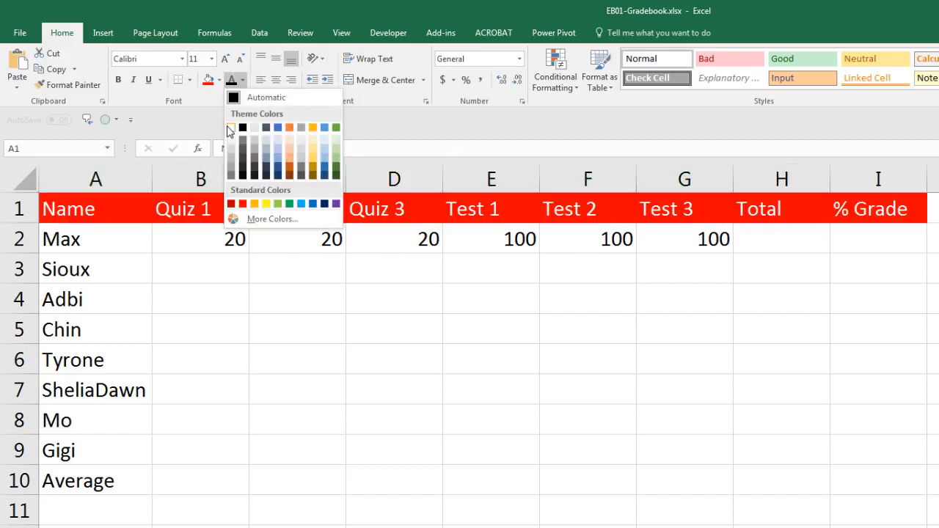
{"action": "left_click", "coordinate": [231, 131]}
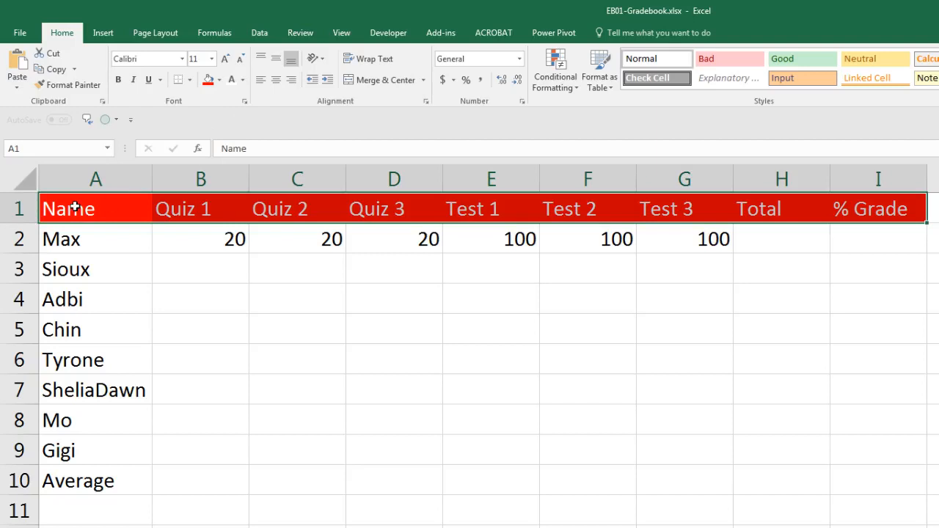
{"action": "left_click", "coordinate": [219, 80]}
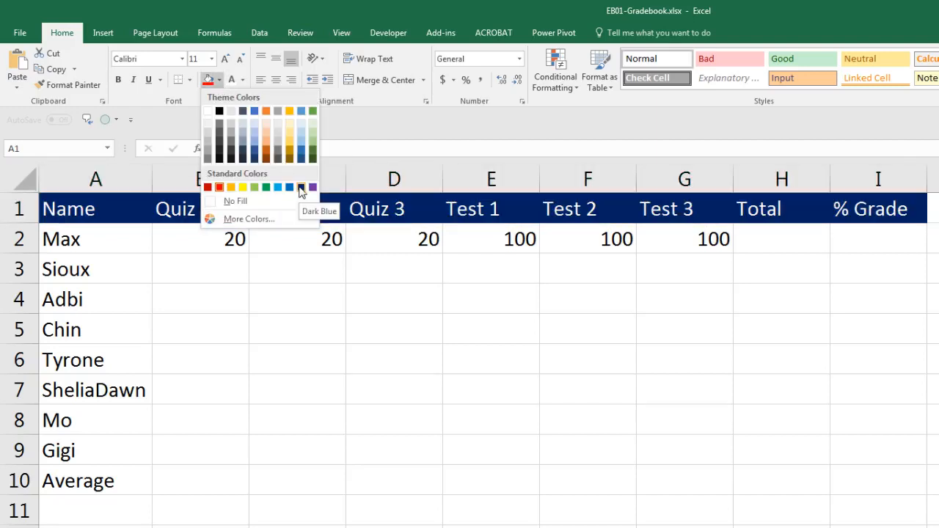
{"action": "left_click", "coordinate": [301, 188]}
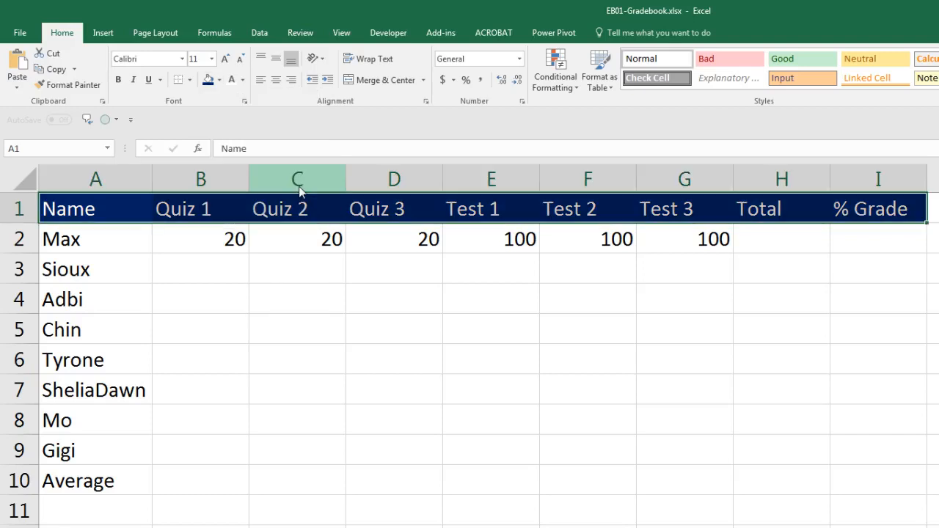
Fill the maximum score row A2:I2 with the standard yellow color.
{"action": "left_click", "coordinate": [53, 236]}
{"action": "left_click_drag", "start_coordinate": [53, 237], "coordinate": [844, 247]}
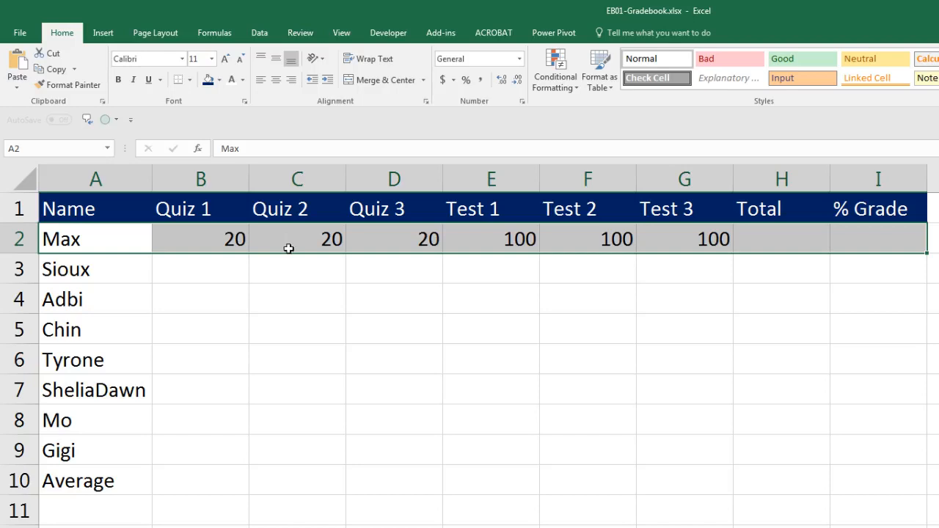
{"action": "right_click", "coordinate": [319, 241]}
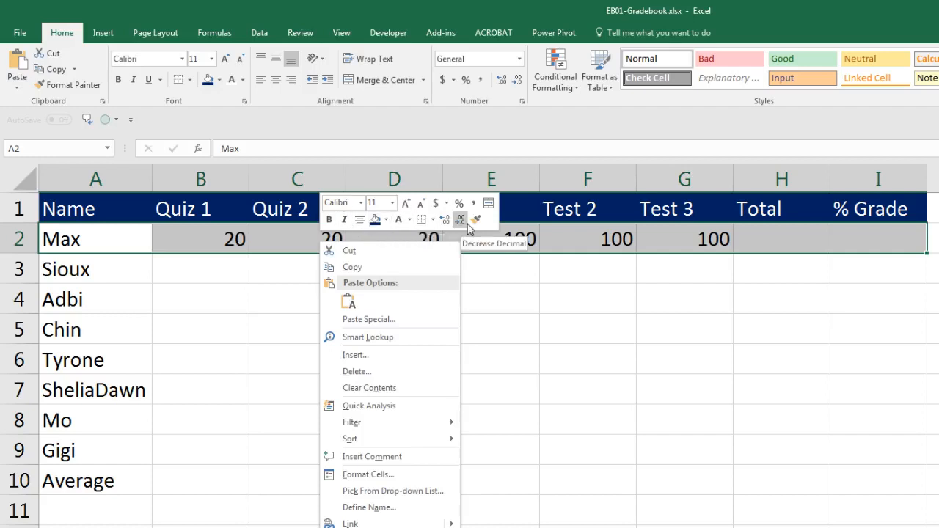
{"action": "left_click", "coordinate": [386, 220]}
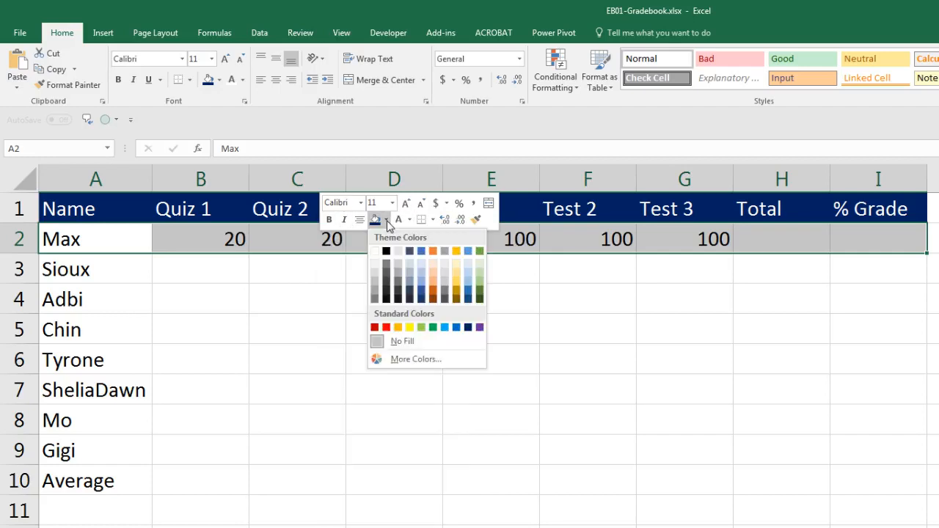
{"action": "left_click", "coordinate": [413, 329]}
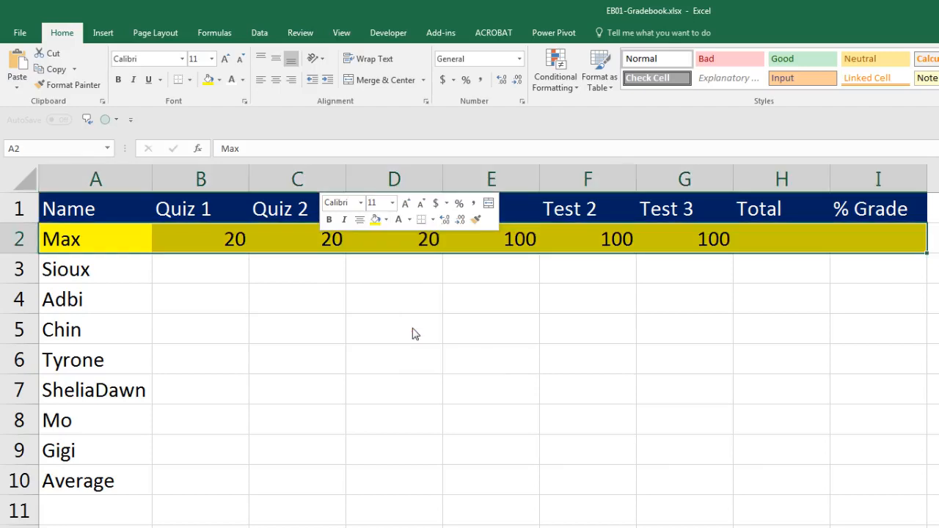
Select the whole gradebook A1:I10 by hand, and reselect it as the current region starting from cell A2.
{"action": "left_click", "coordinate": [94, 211]}
{"action": "left_click_drag", "start_coordinate": [126, 212], "coordinate": [848, 477]}
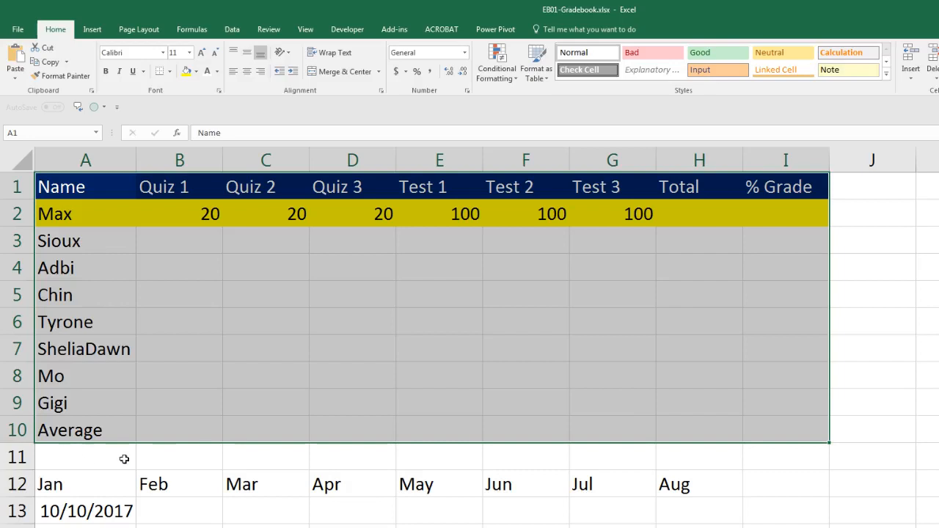
{"action": "left_click", "coordinate": [88, 216]}
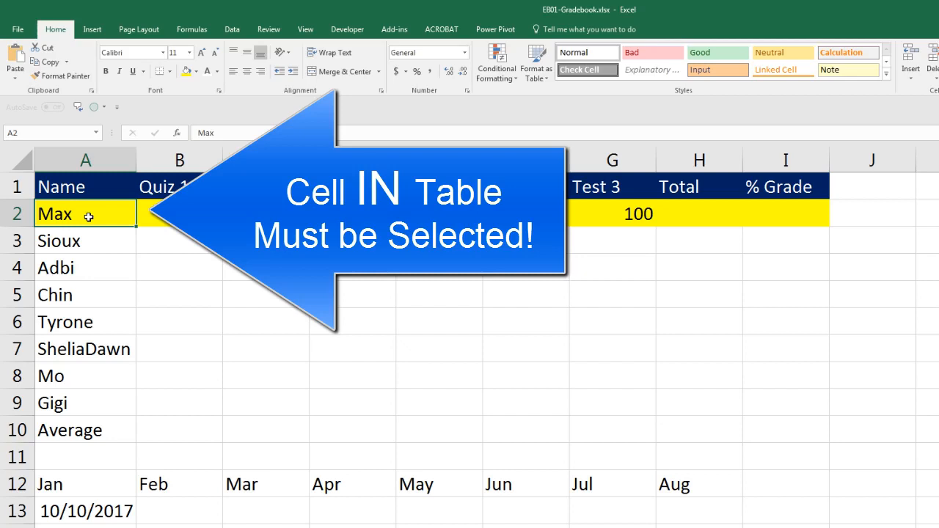
{"action": "key", "text": "ctrl+KP_Multiply"}
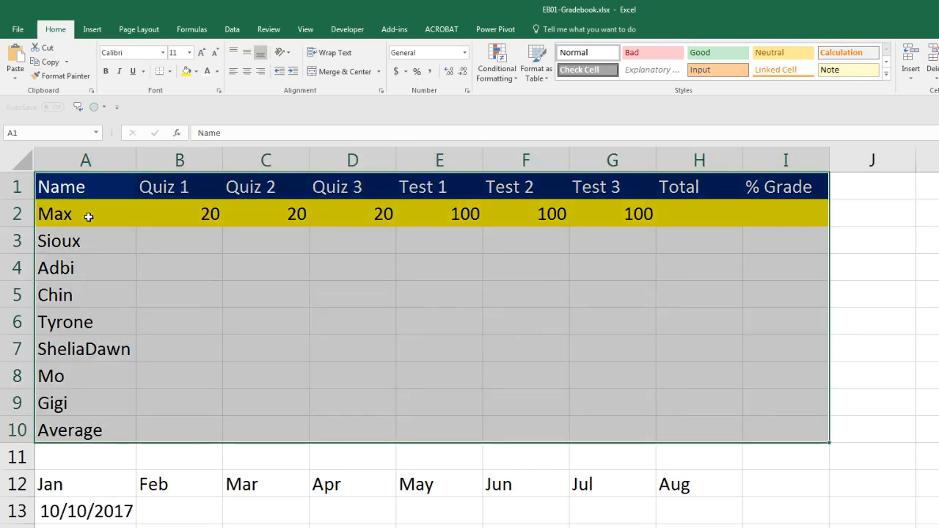
Select the gradebook's current region A1:I10 from cell A2 and apply All Borders to it.
{"action": "left_click", "coordinate": [88, 217]}
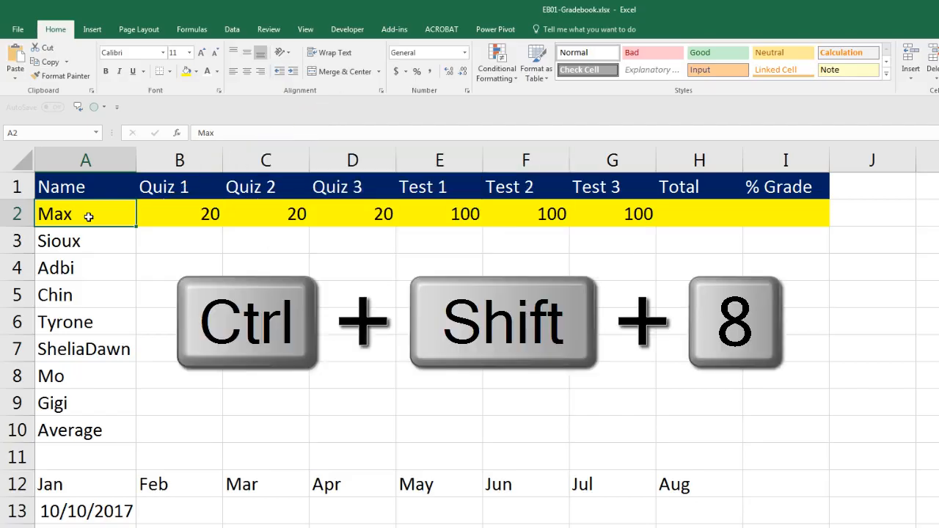
{"action": "key", "text": "ctrl+shift+8"}
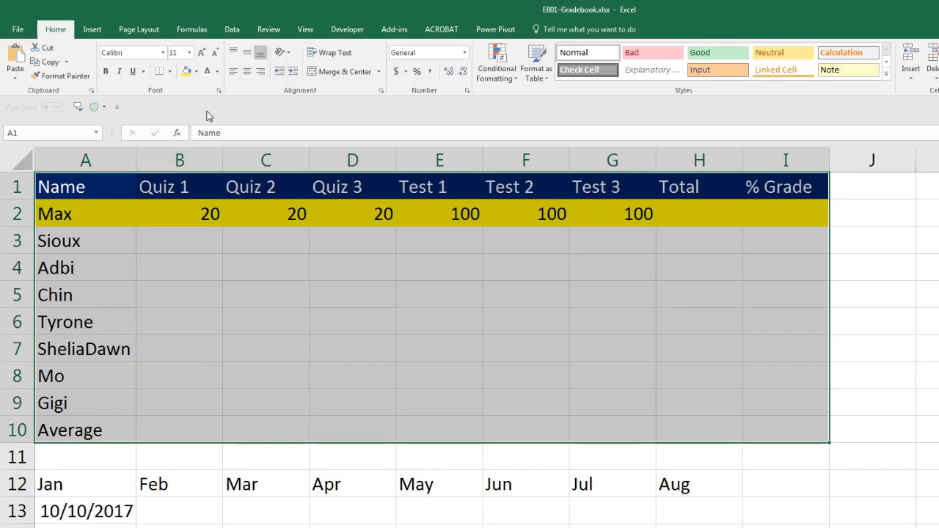
{"action": "left_click", "coordinate": [170, 72]}
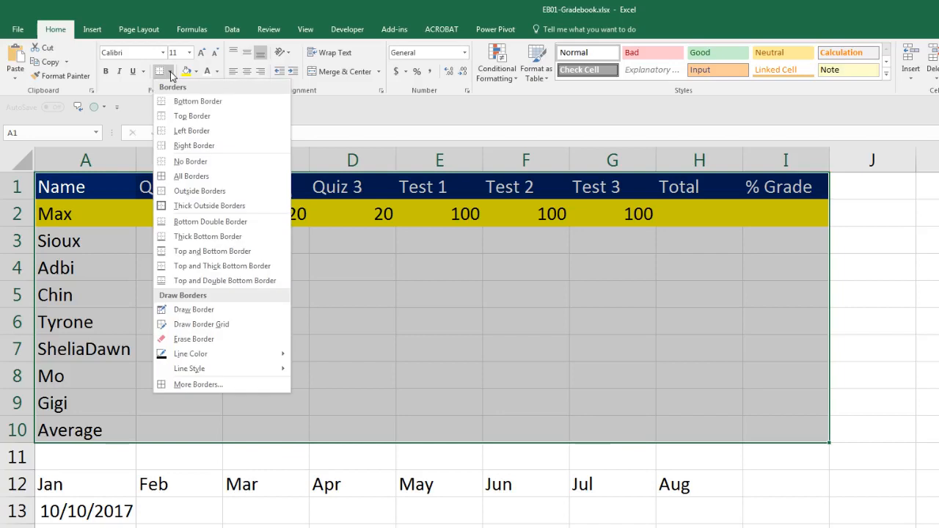
{"action": "left_click", "coordinate": [164, 179]}
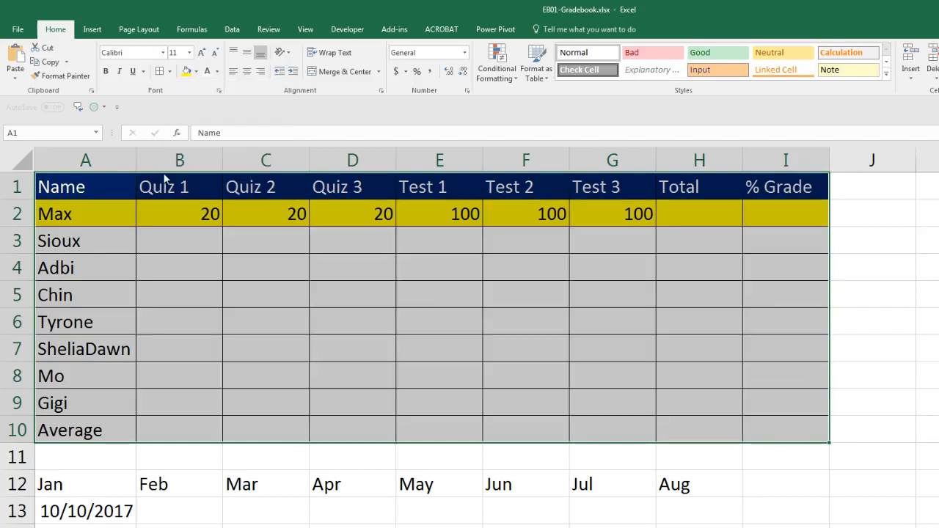
Enter the trial Quiz 1 scores 3, 4, 4, 4, 5, 5 and 6 in cells B3 through B9.
{"action": "left_click", "coordinate": [175, 246]}
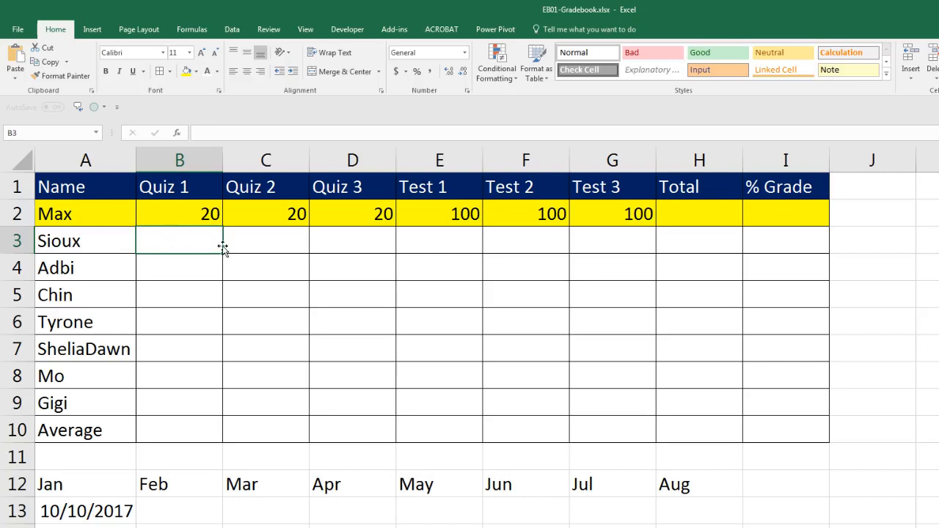
{"action": "type", "text": "3"}
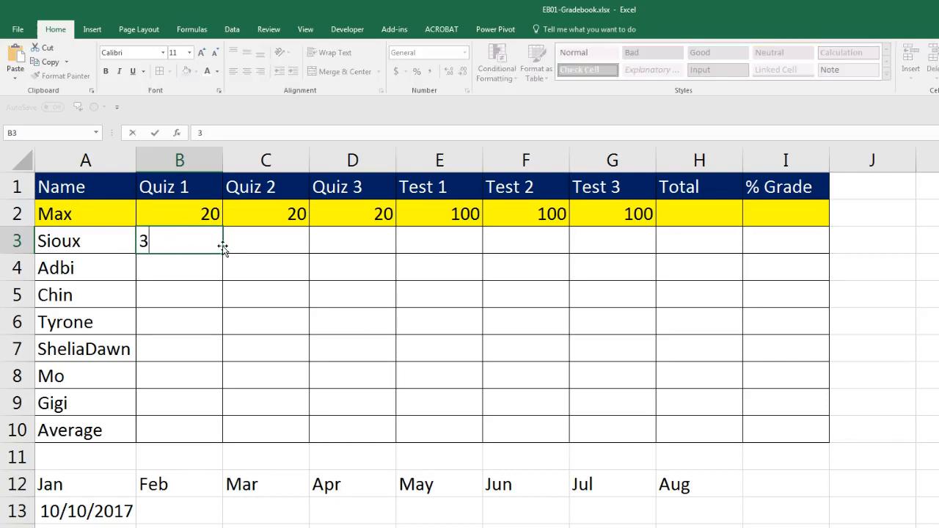
{"action": "key", "text": "Return"}
{"action": "type", "text": "4"}
{"action": "key", "text": "Return"}
{"action": "type", "text": "4"}
{"action": "key", "text": "Return"}
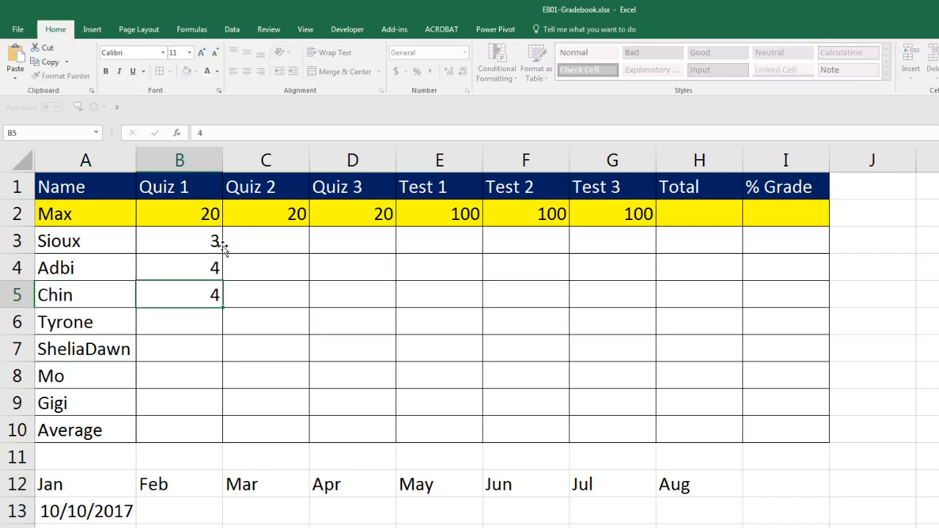
{"action": "type", "text": "4"}
{"action": "key", "text": "Return"}
{"action": "type", "text": "5"}
{"action": "key", "text": "Return"}
{"action": "type", "text": "5"}
{"action": "key", "text": "Return"}
{"action": "type", "text": "6"}
{"action": "key", "text": "Return"}
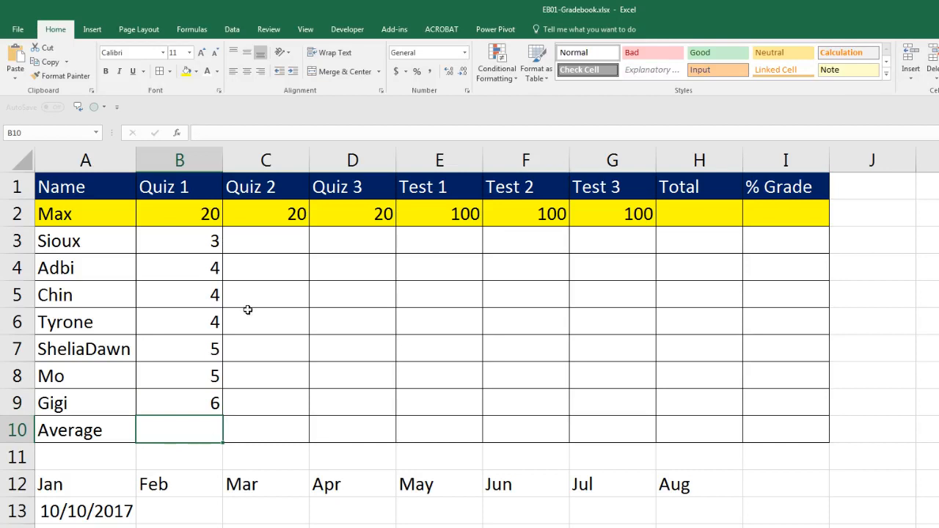
Enter the trial Quiz 2 scores 3, 4 and 4 in cells C3 through C5, and clear all trial scores from B3:C9.
{"action": "left_click", "coordinate": [264, 239]}
{"action": "type", "text": "3"}
{"action": "key", "text": "Return"}
{"action": "type", "text": "4"}
{"action": "key", "text": "Return"}
{"action": "type", "text": "4"}
{"action": "key", "text": "Return"}
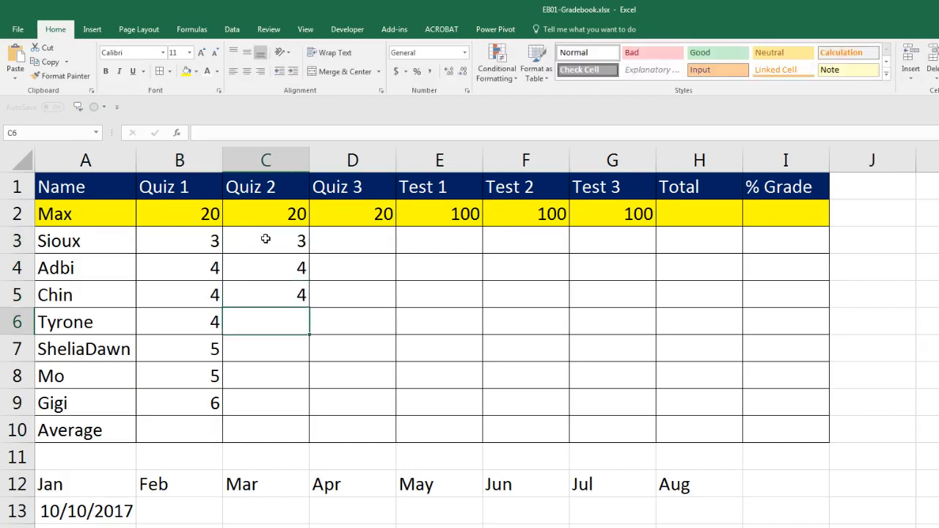
{"action": "left_click_drag", "start_coordinate": [208, 243], "coordinate": [295, 400]}
{"action": "key", "text": "Delete"}
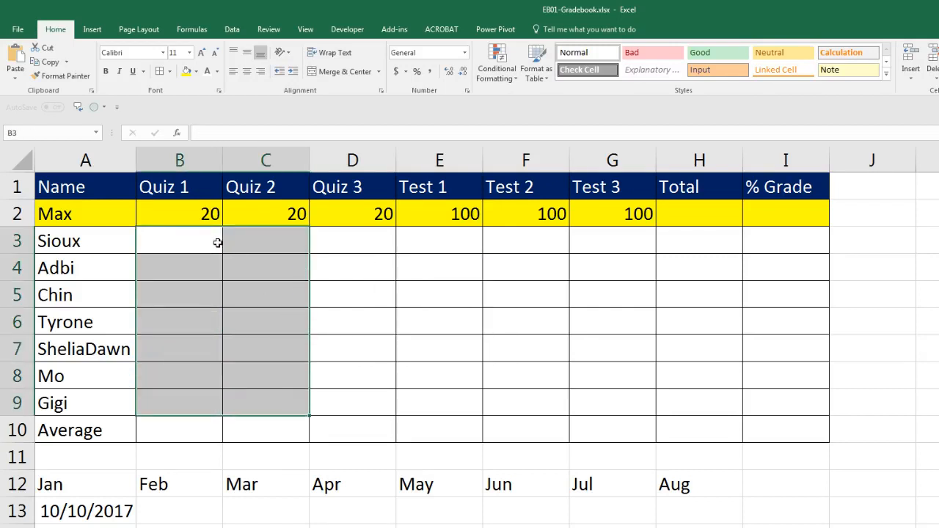
Select the score area B3:G9 and advance the active cell down columns B and C to C9 within the selection.
{"action": "left_click_drag", "start_coordinate": [173, 243], "coordinate": [621, 402]}
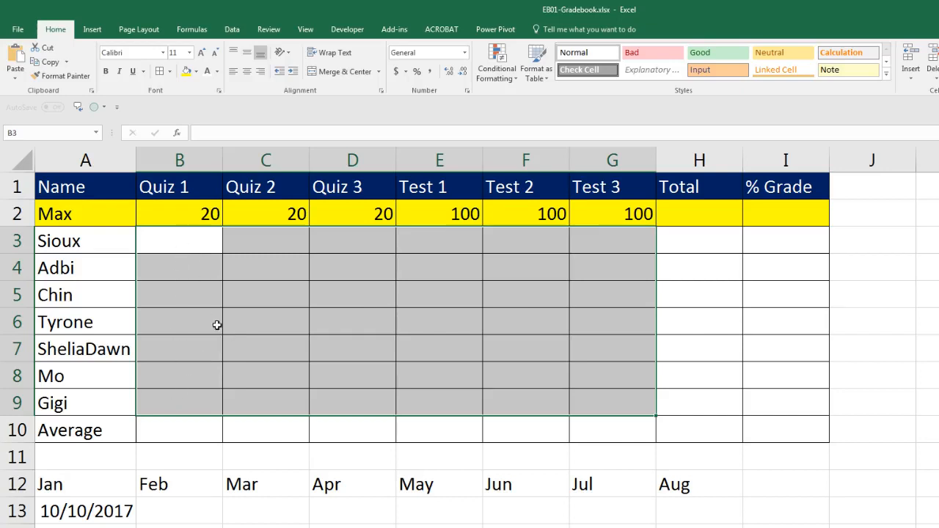
{"action": "key", "text": "Return"}
{"action": "key", "text": "Return"}
{"action": "key", "text": "Return"}
{"action": "key", "text": "Return"}
{"action": "key", "text": "Return"}
{"action": "key", "text": "Return"}
{"action": "key", "text": "Return"}
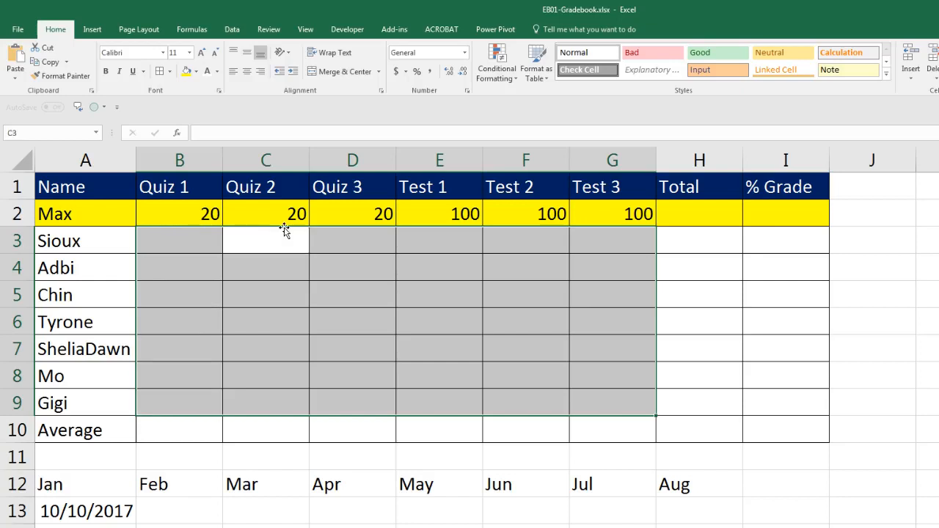
{"action": "key", "text": "Return"}
{"action": "key", "text": "Return"}
{"action": "key", "text": "Return"}
{"action": "key", "text": "Return"}
{"action": "key", "text": "Return"}
{"action": "key", "text": "Return"}
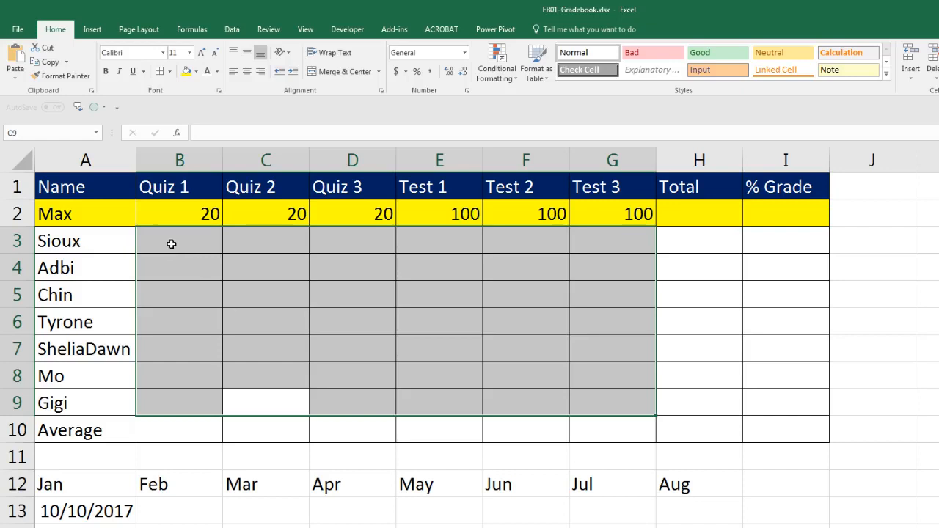
Select the score area B3:G9 and enter the Quiz 1 scores 15, 19, 16, 20, 19, 19 and 11 in cells B3 through B9.
{"action": "left_click_drag", "start_coordinate": [173, 245], "coordinate": [603, 400]}
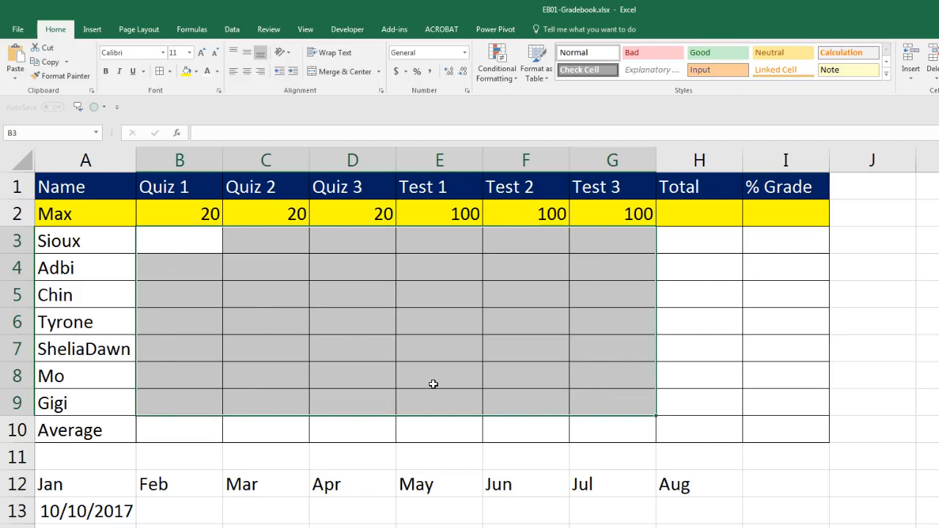
{"action": "type", "text": "15"}
{"action": "key", "text": "Return"}
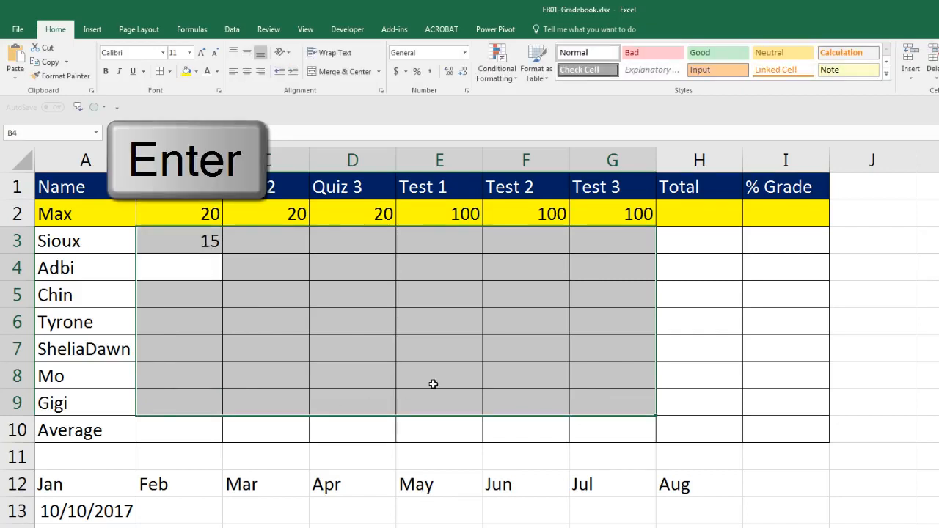
{"action": "type", "text": "19"}
{"action": "key", "text": "Return"}
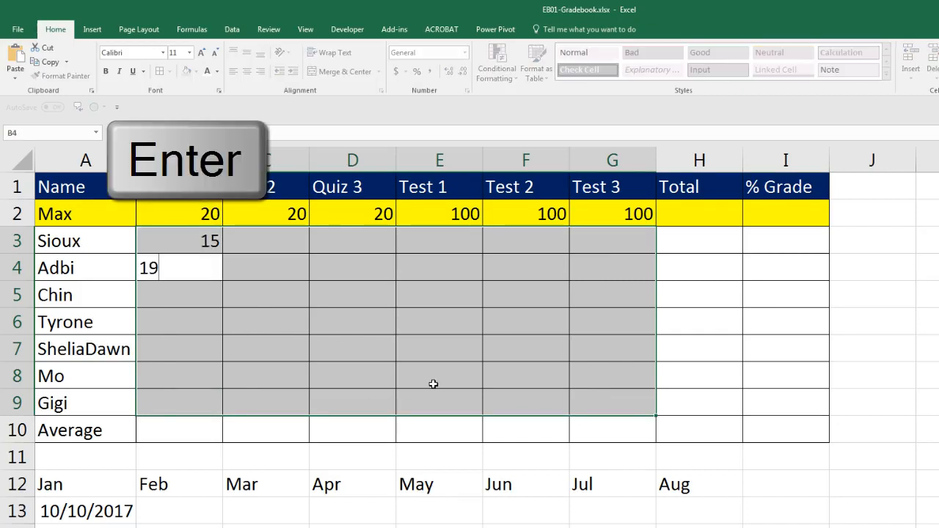
{"action": "type", "text": "16"}
{"action": "key", "text": "Return"}
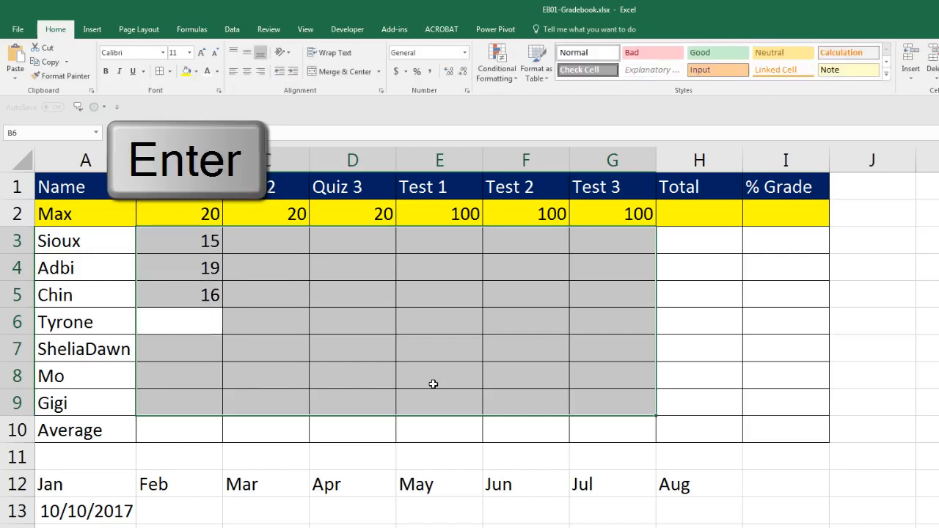
{"action": "type", "text": "20"}
{"action": "key", "text": "Return"}
{"action": "type", "text": "19"}
{"action": "key", "text": "Return"}
{"action": "type", "text": "19"}
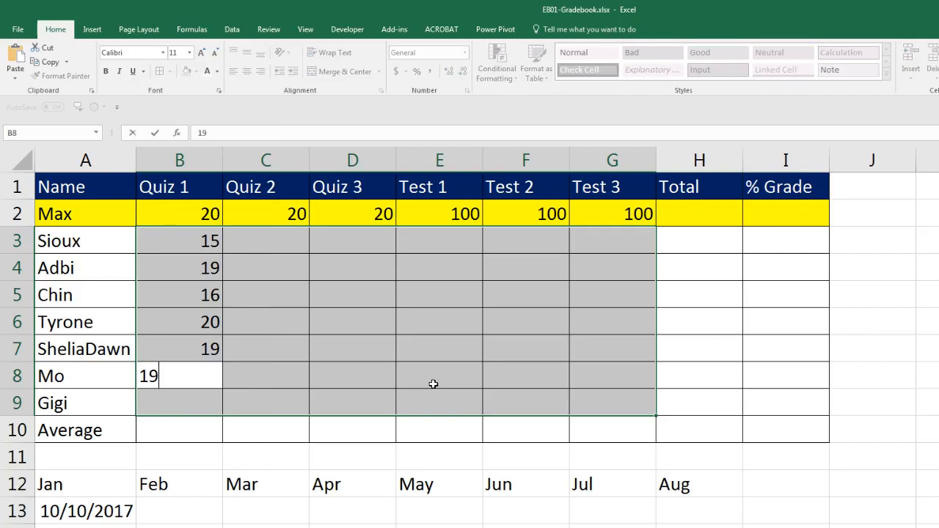
{"action": "key", "text": "Return"}
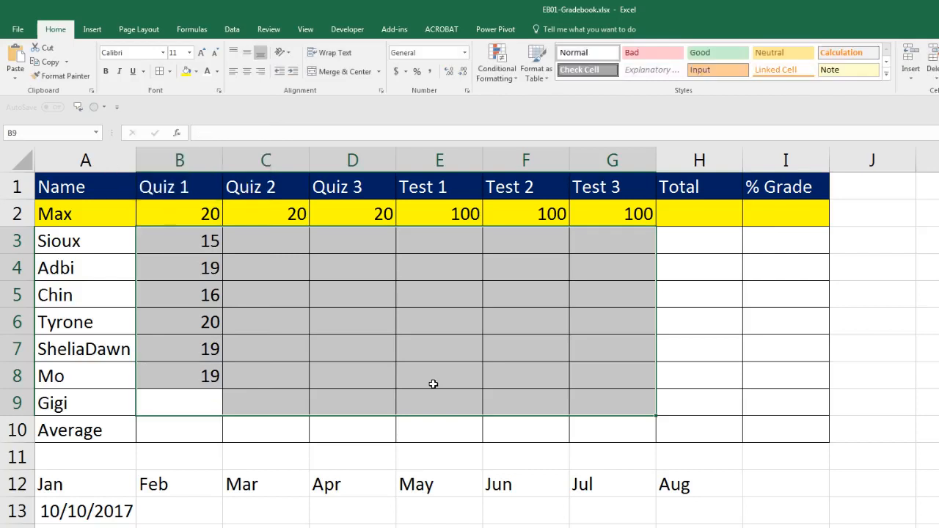
{"action": "type", "text": "11"}
{"action": "key", "text": "Return"}
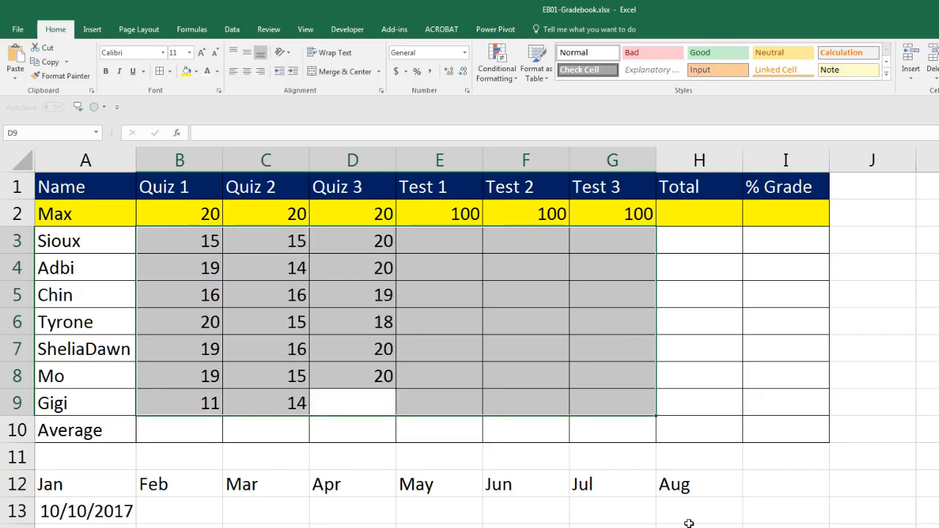
Enter the last Quiz 3 score 19 in cell D9 and the Test 1 scores 81 and 92 in cells E3 and E4.
{"action": "type", "text": "19"}
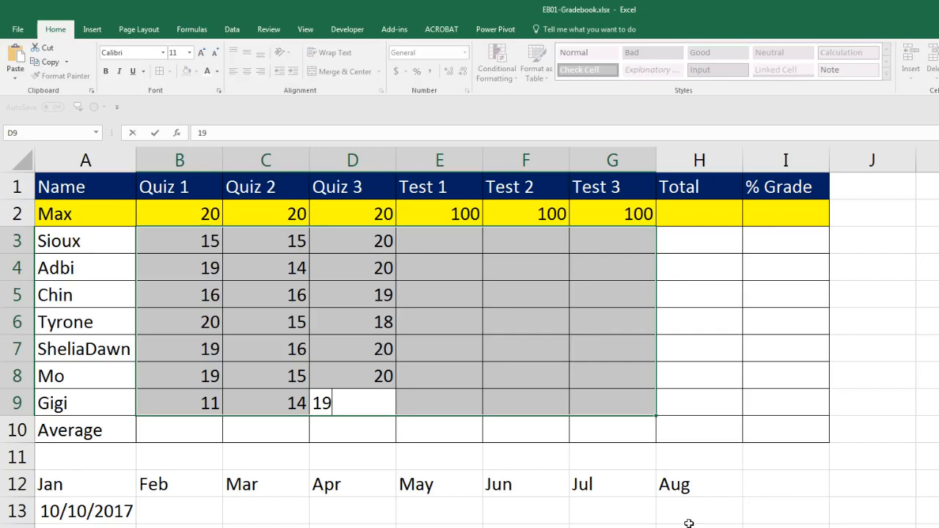
{"action": "key", "text": "Return"}
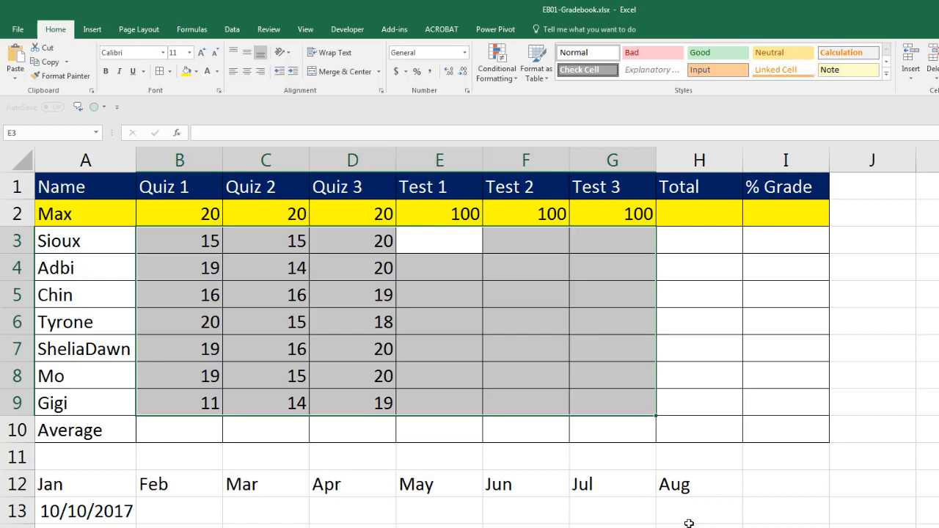
{"action": "type", "text": "81"}
{"action": "key", "text": "Return"}
{"action": "type", "text": "92"}
{"action": "key", "text": "Return"}
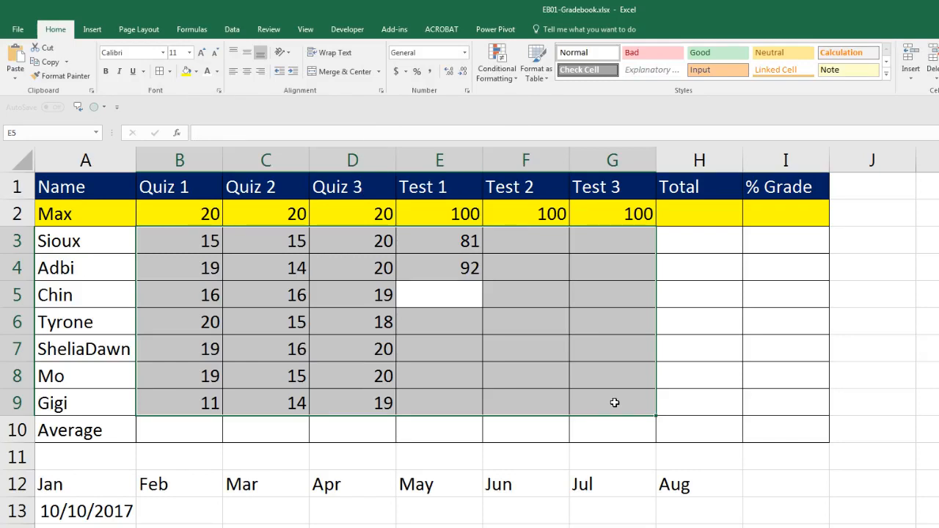
Enter the Test 3 scores 99, 100 and 81 in cells G7 through G9.
{"action": "type", "text": "99"}
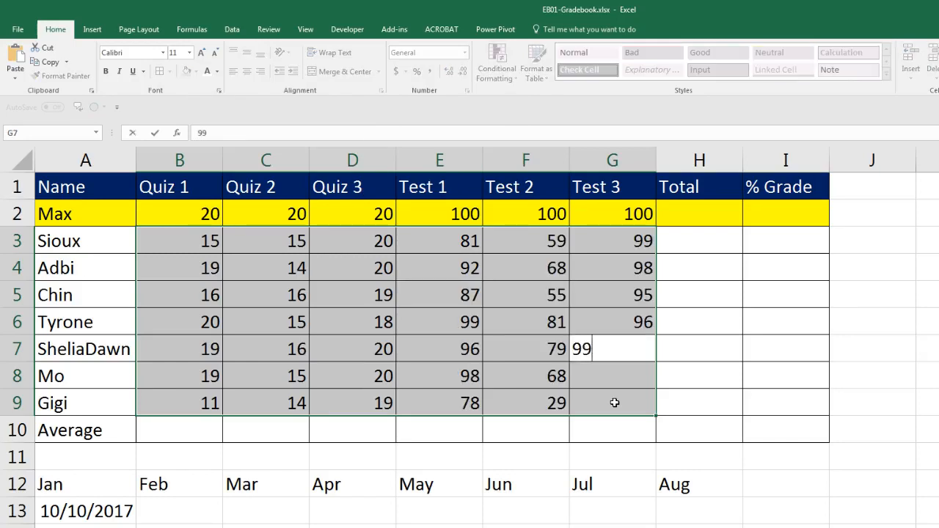
{"action": "key", "text": "Return"}
{"action": "type", "text": "100"}
{"action": "key", "text": "Return"}
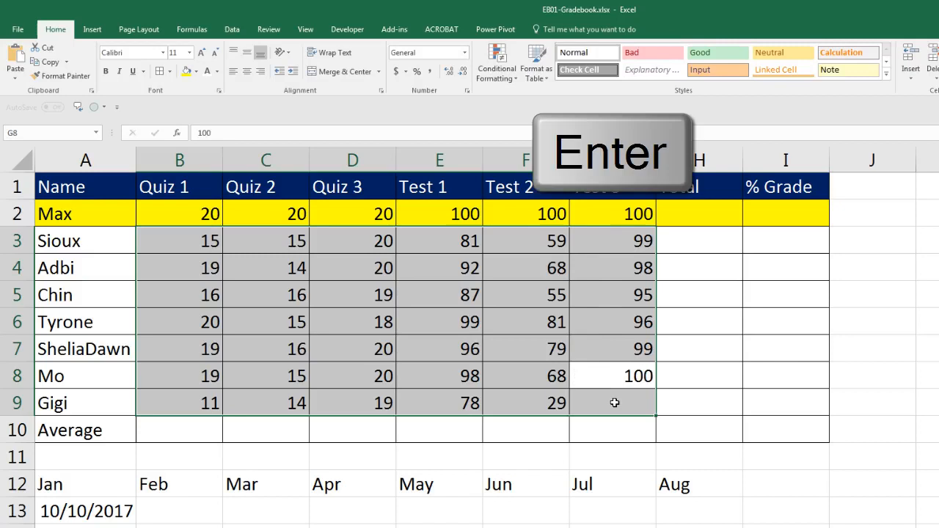
{"action": "type", "text": "81"}
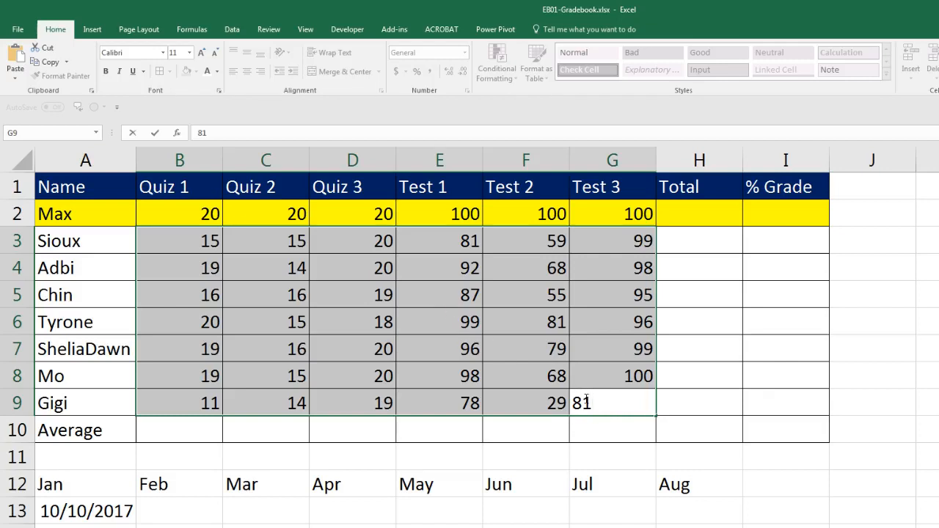
{"action": "key", "text": "Return"}
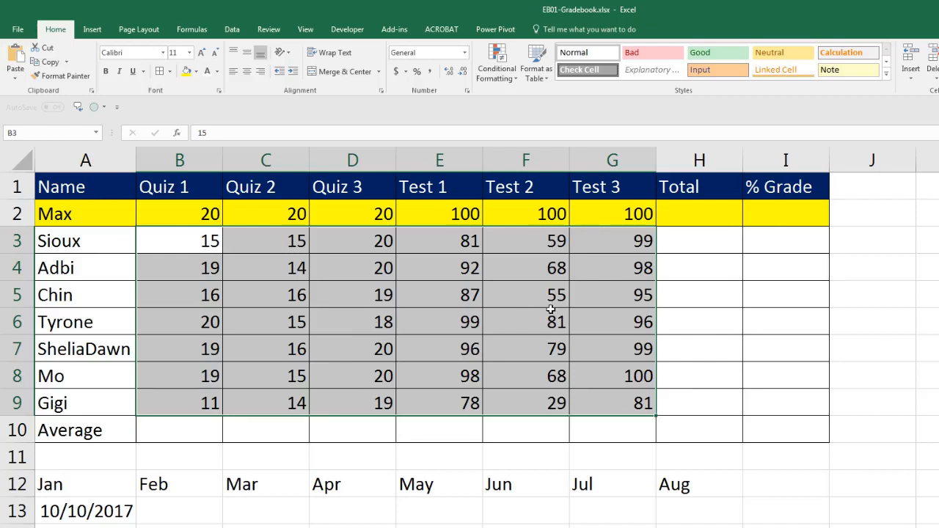
Total the maximum scores in cell H2 with AutoSum over B2:G2.
{"action": "left_click", "coordinate": [694, 213]}
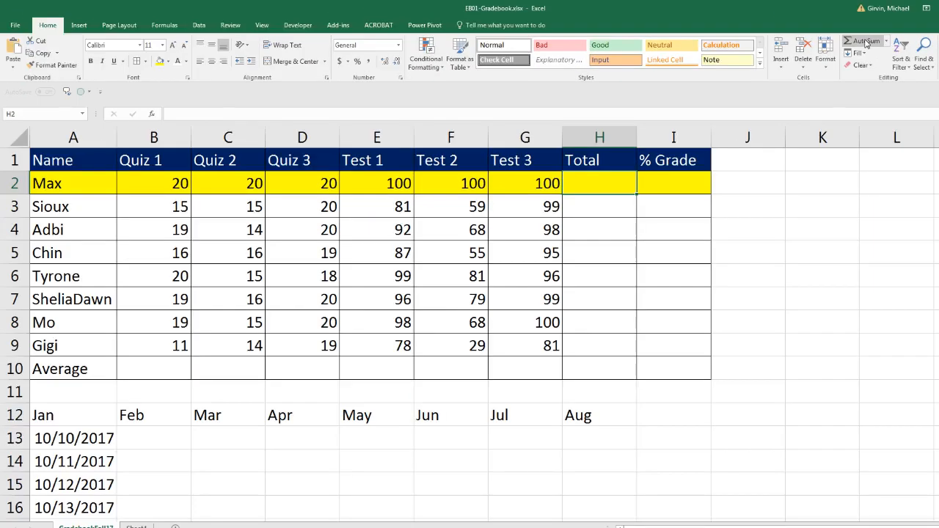
{"action": "left_click", "coordinate": [866, 42]}
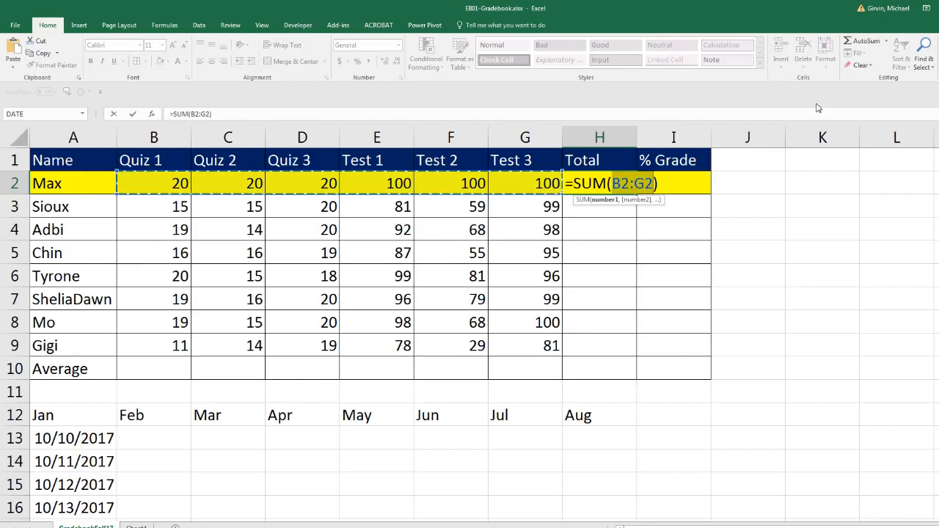
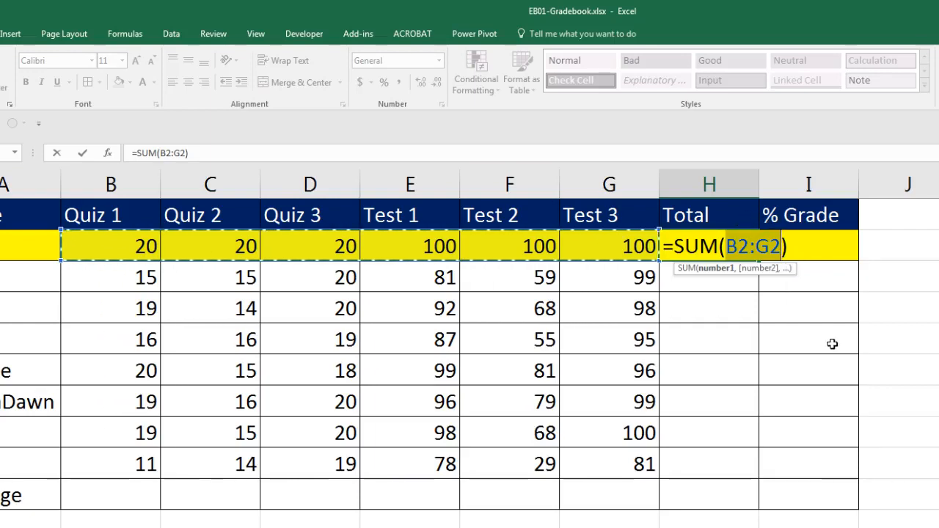
{"action": "key", "text": "Return"}
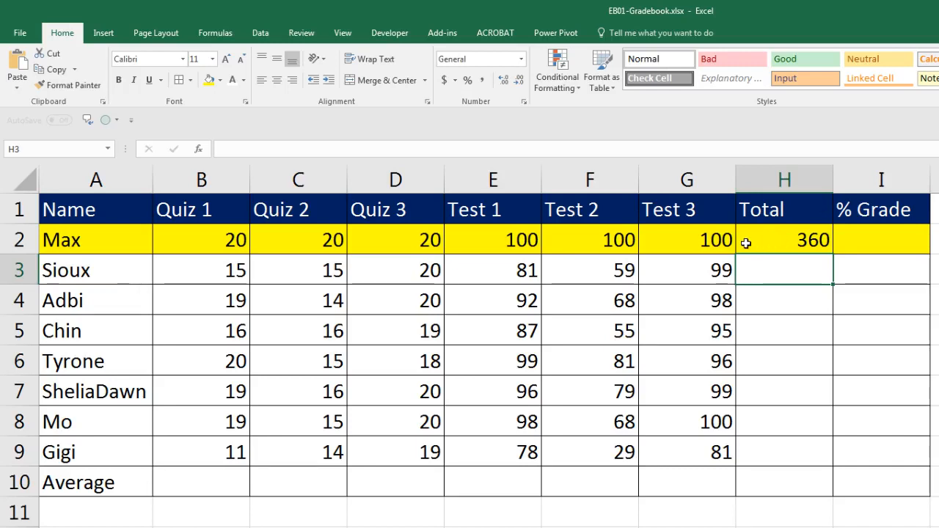
Examine the maximum scores in B2 through D2 and the range used by the SUM formula in H2, leaving it unedited.
{"action": "left_click", "coordinate": [193, 243]}
{"action": "left_click", "coordinate": [306, 239]}
{"action": "left_click", "coordinate": [371, 240]}
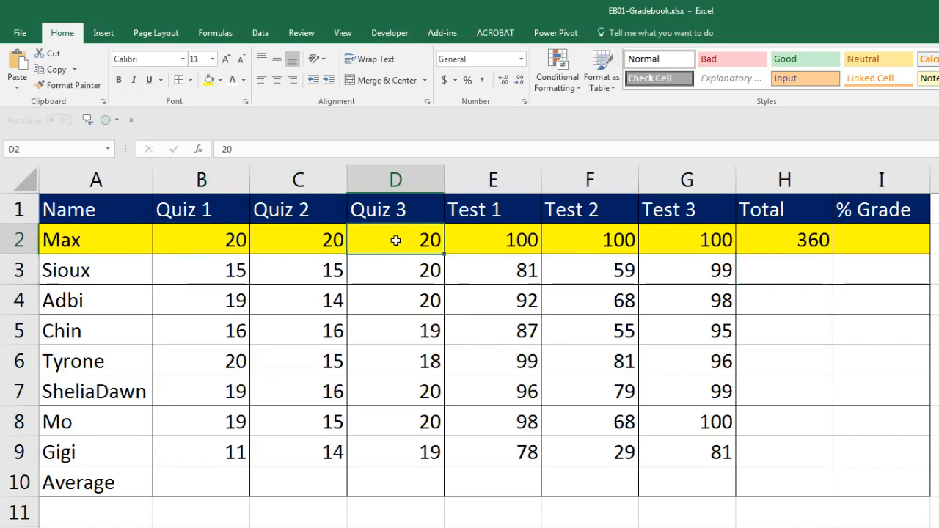
{"action": "left_click", "coordinate": [771, 241]}
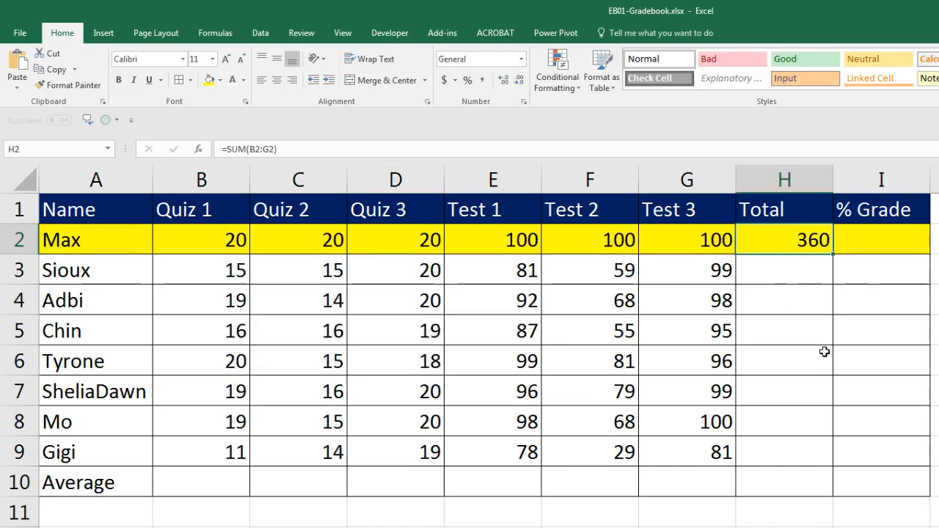
{"action": "key", "text": "F2"}
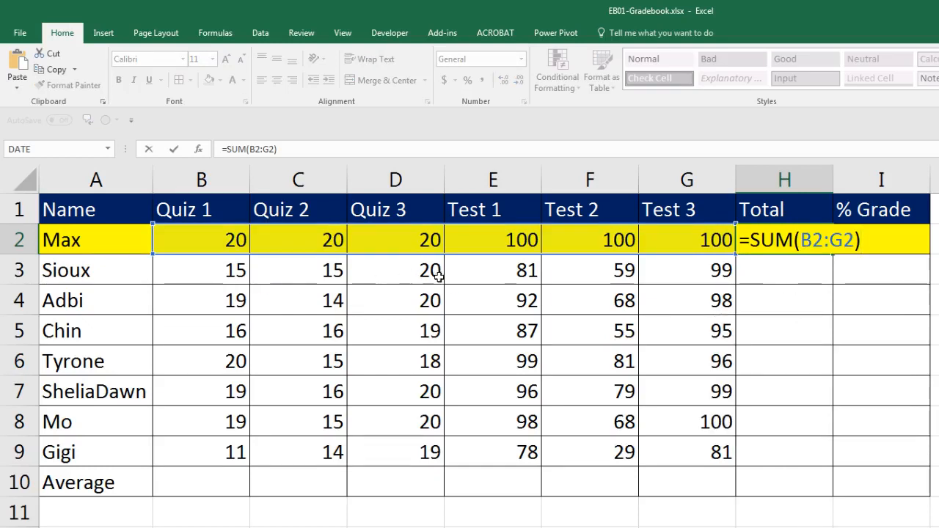
{"action": "key", "text": "Escape"}
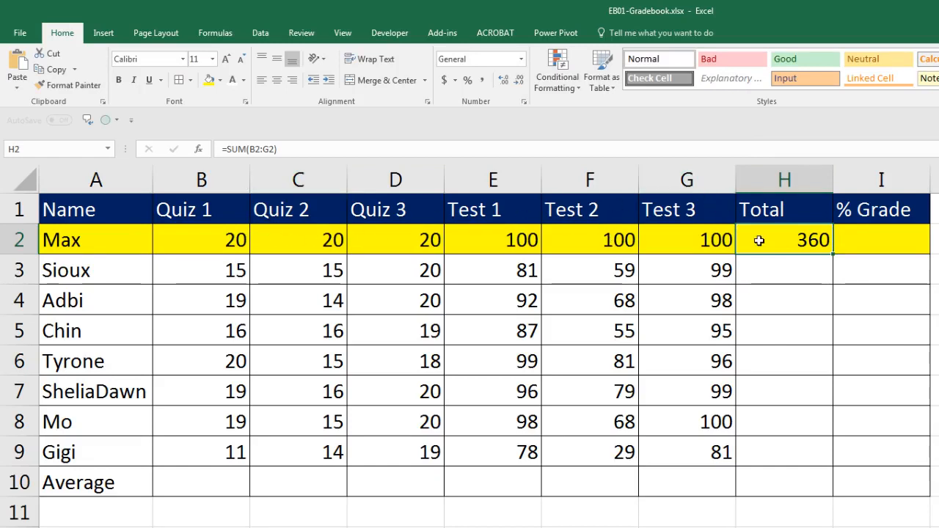
Test the total formula by setting the Quiz 1 maximum in B2 to 30 and the Test 1 maximum in E2 to 50.
{"action": "left_click", "coordinate": [203, 237]}
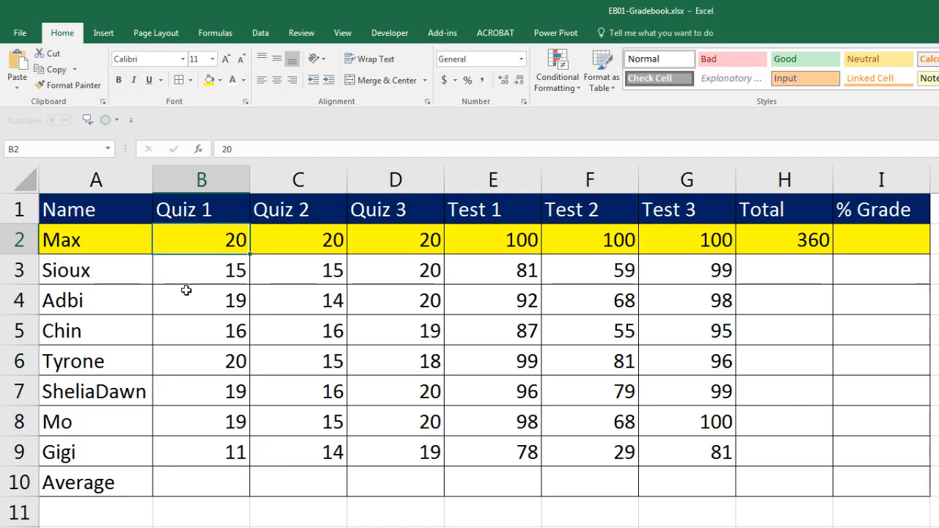
{"action": "type", "text": "30"}
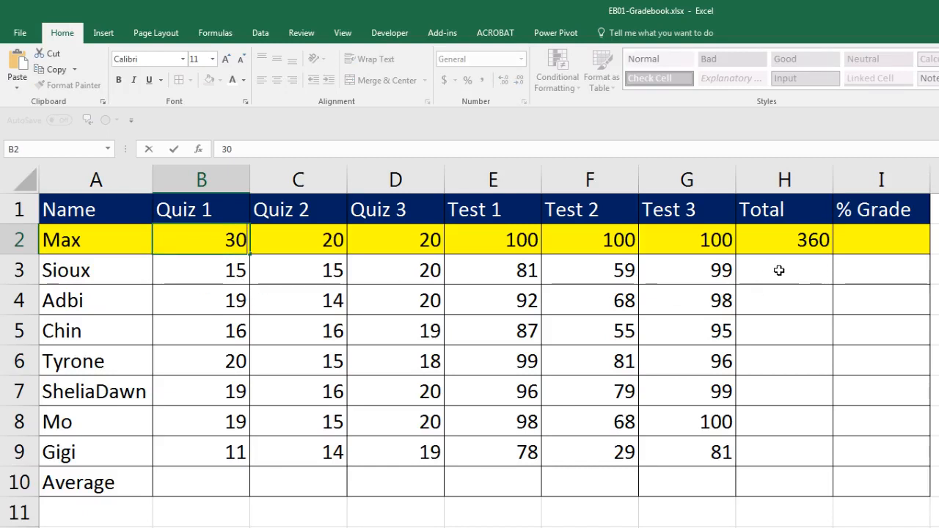
{"action": "key", "text": "Return"}
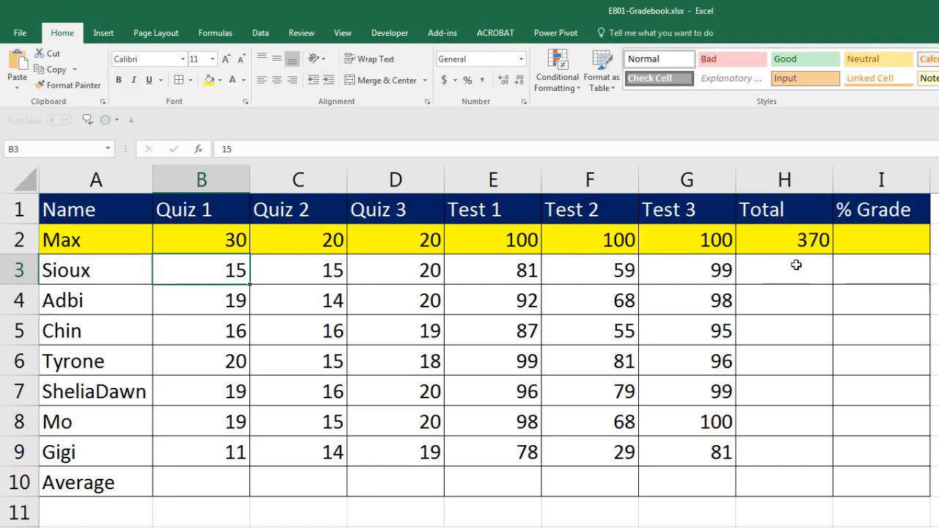
{"action": "left_click", "coordinate": [520, 245]}
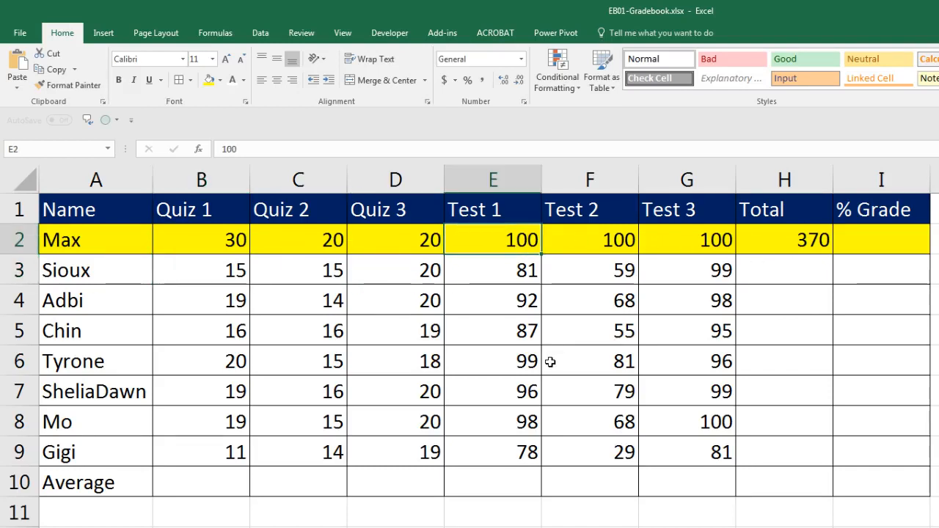
{"action": "type", "text": "50"}
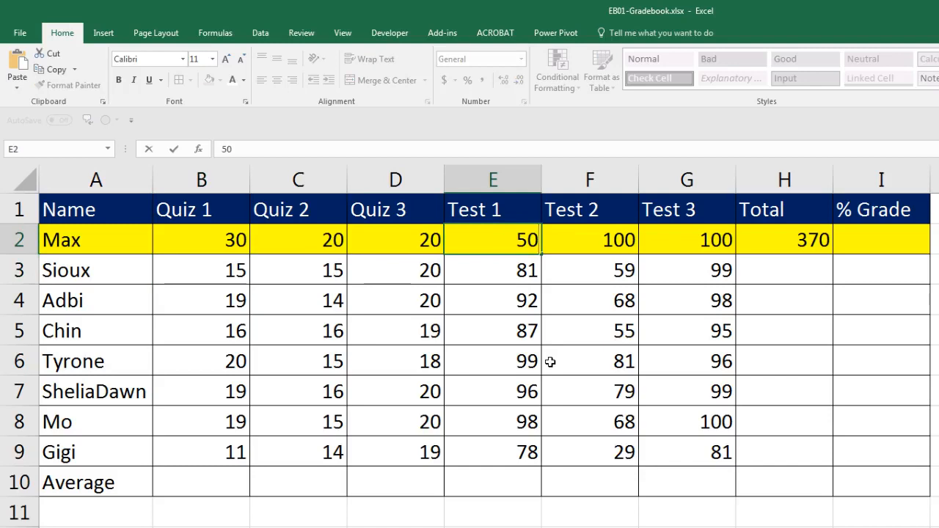
{"action": "key", "text": "Return"}
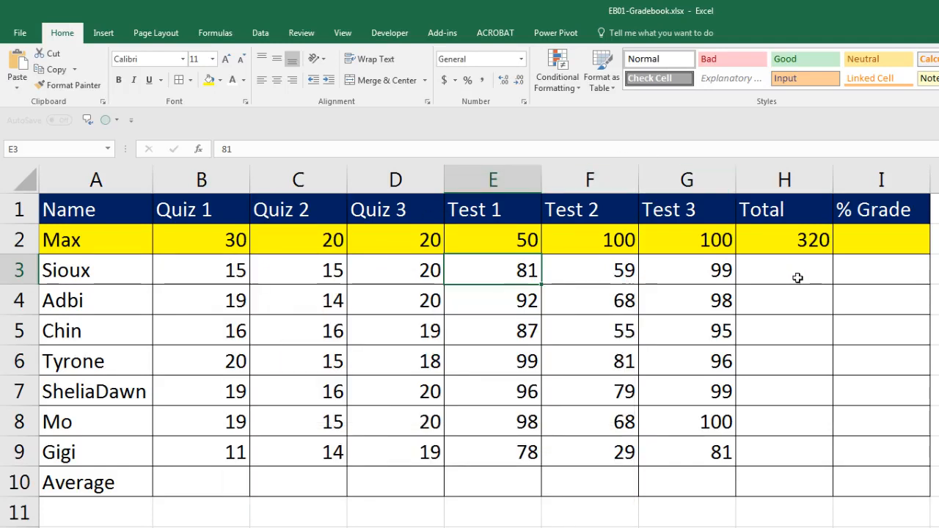
Restore the Test 1 maximum in E2 to 100 and the Quiz 1 maximum in B2 to 20.
{"action": "left_click", "coordinate": [799, 240]}
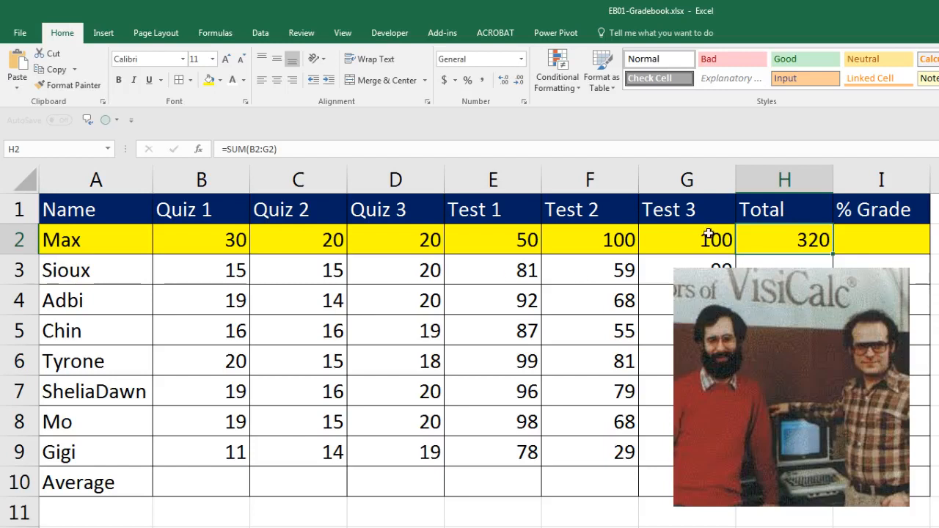
{"action": "left_click", "coordinate": [522, 239]}
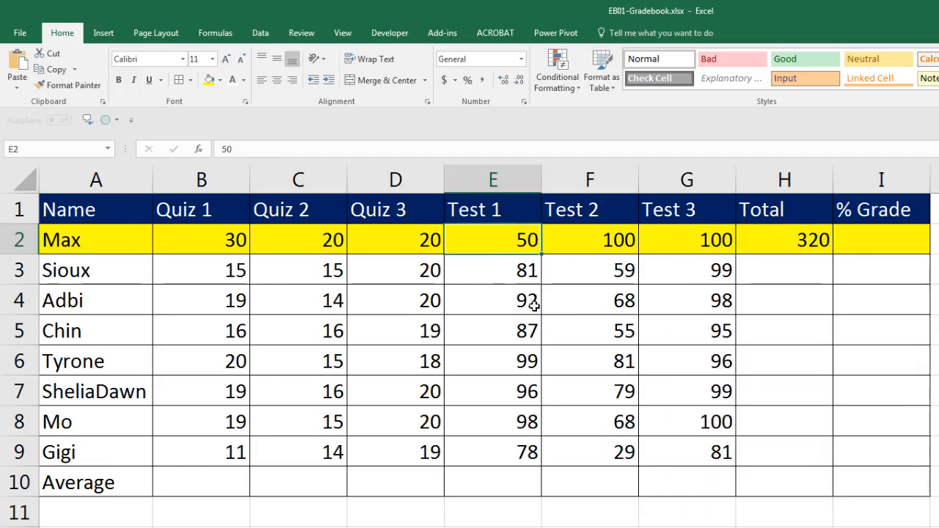
{"action": "type", "text": "100"}
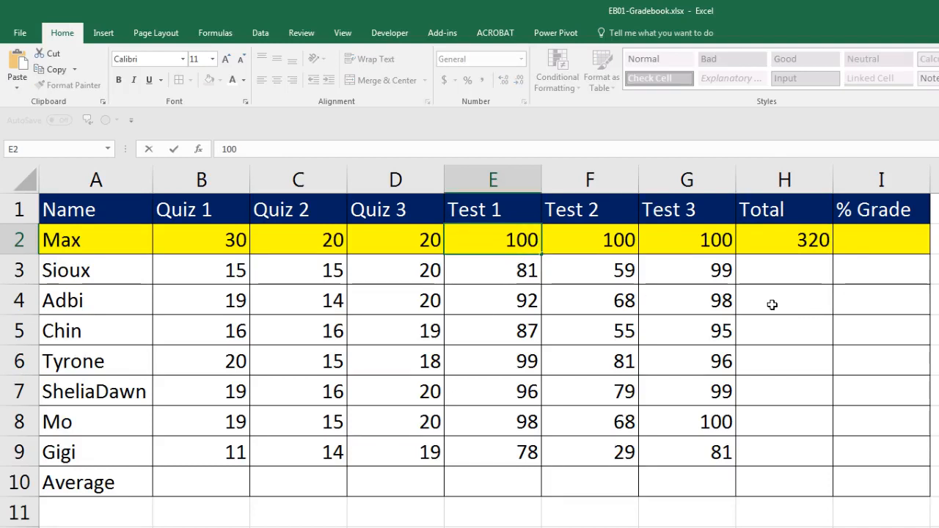
{"action": "key", "text": "Return"}
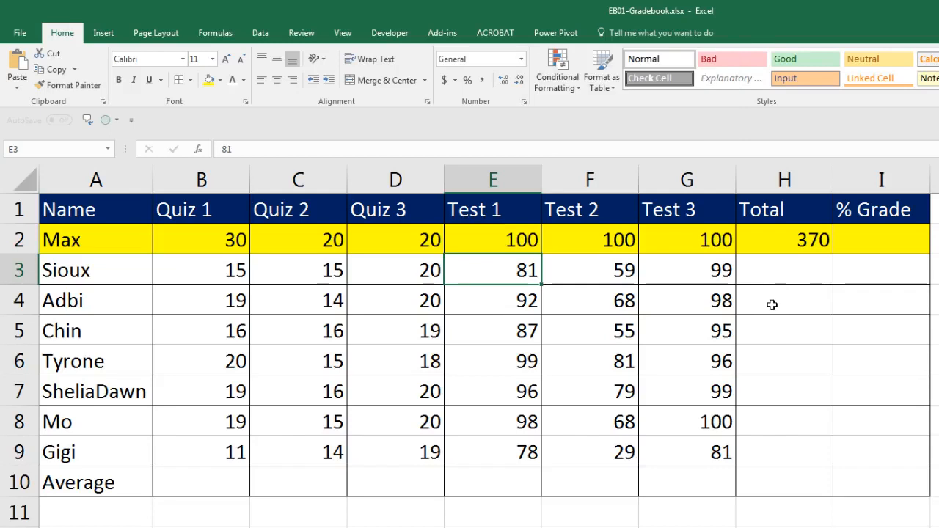
{"action": "left_click", "coordinate": [187, 243]}
{"action": "type", "text": "20"}
{"action": "key", "text": "Return"}
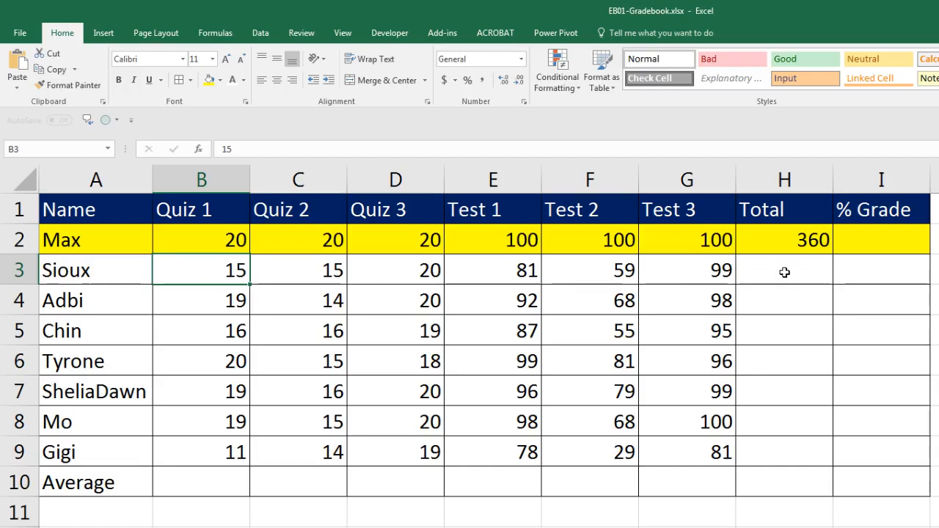
Total the first student's scores in H3 with a SUM of B3:G3 and fill the formula down to H9.
{"action": "left_click", "coordinate": [781, 272]}
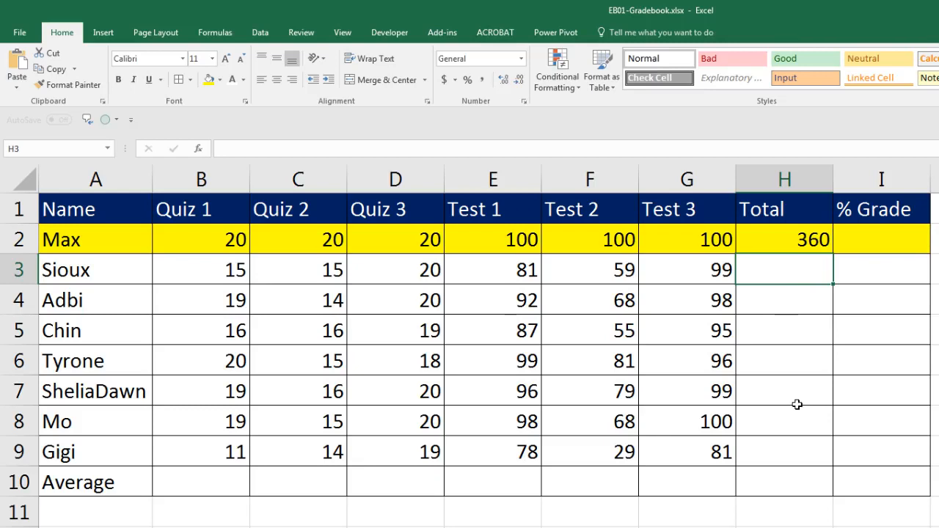
{"action": "key", "text": "alt+equal"}
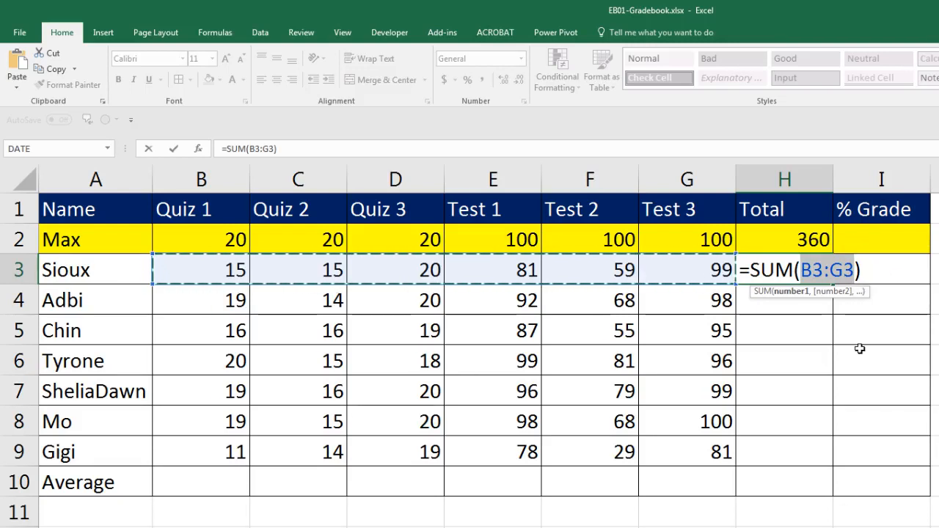
{"action": "key", "text": "ctrl+Return"}
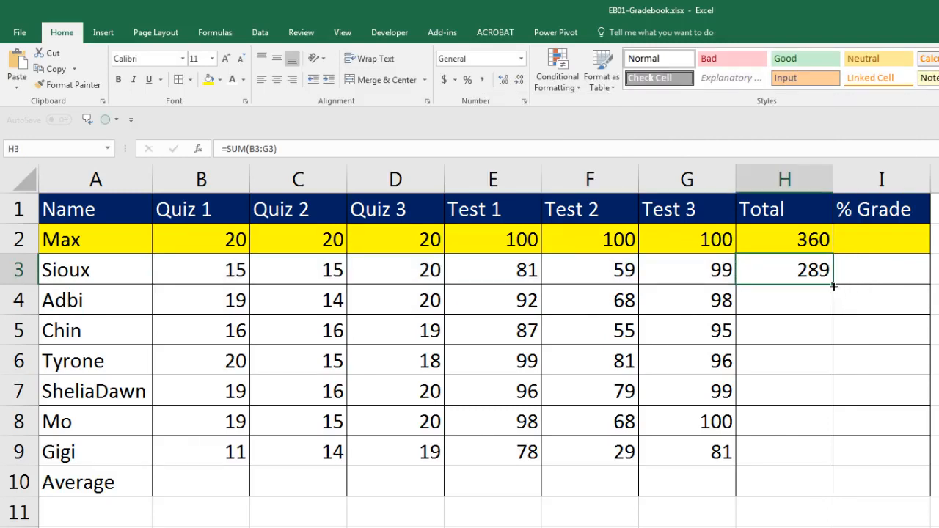
{"action": "left_click_drag", "start_coordinate": [832, 296], "coordinate": [827, 461]}
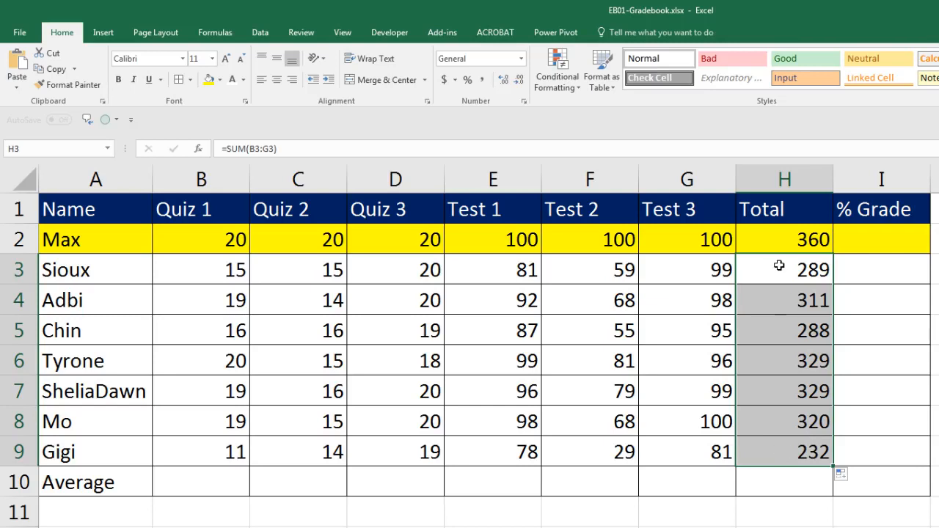
Check the range used by the filled SUM formula in the last student's total, cell H9.
{"action": "left_click", "coordinate": [786, 452]}
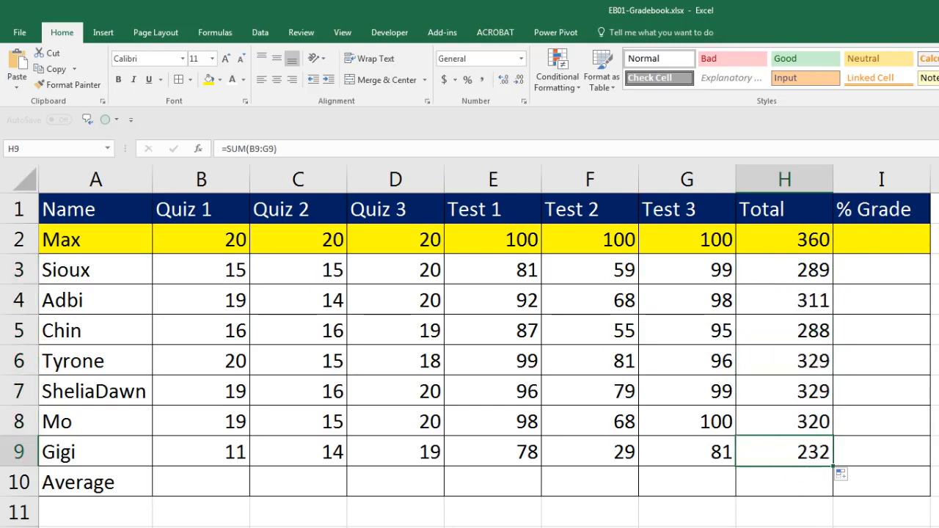
{"action": "key", "text": "F2"}
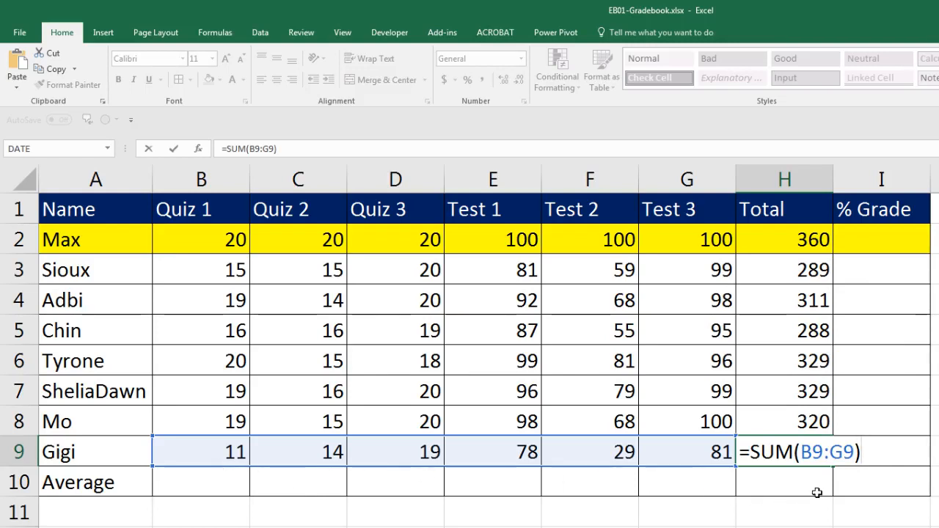
{"action": "key", "text": "Return"}
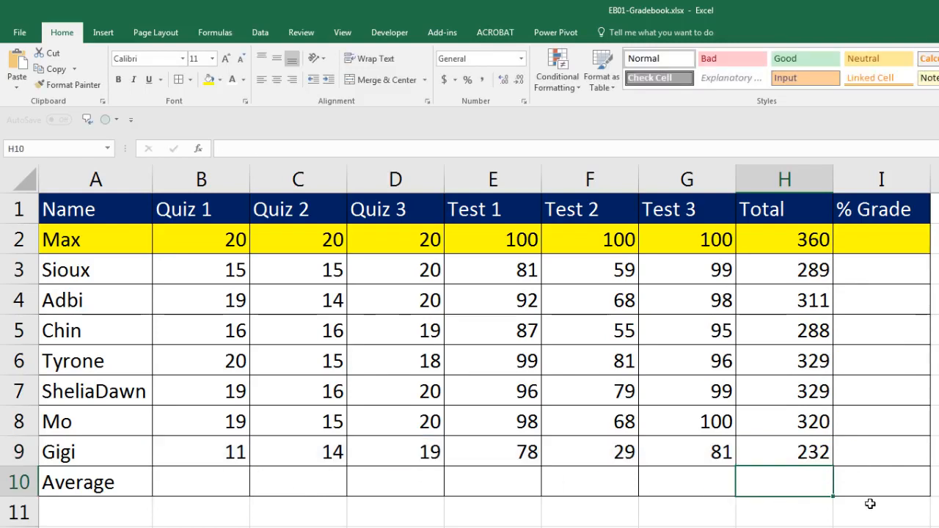
Save the gradebook workbook.
{"action": "key", "text": "ctrl+s"}
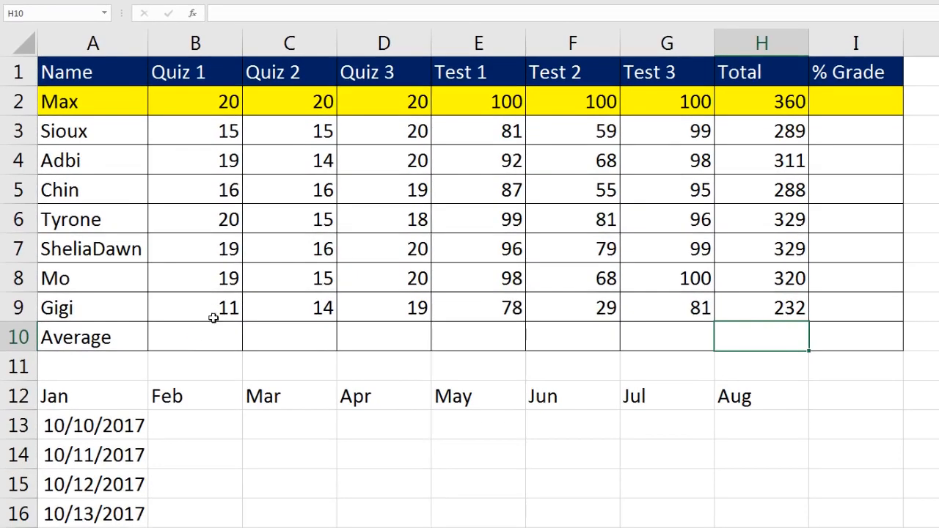
{"action": "left_click", "coordinate": [200, 338]}
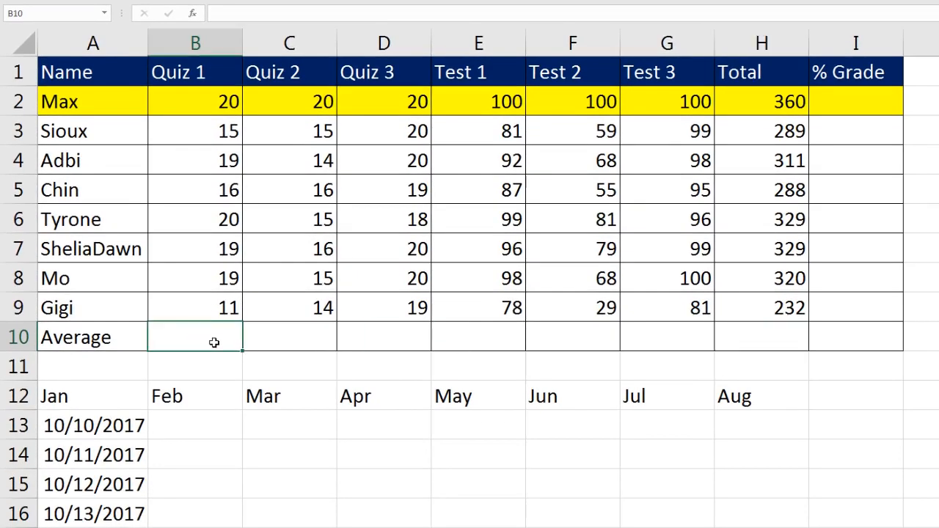
{"action": "left_click", "coordinate": [269, 336]}
{"action": "left_click", "coordinate": [369, 341]}
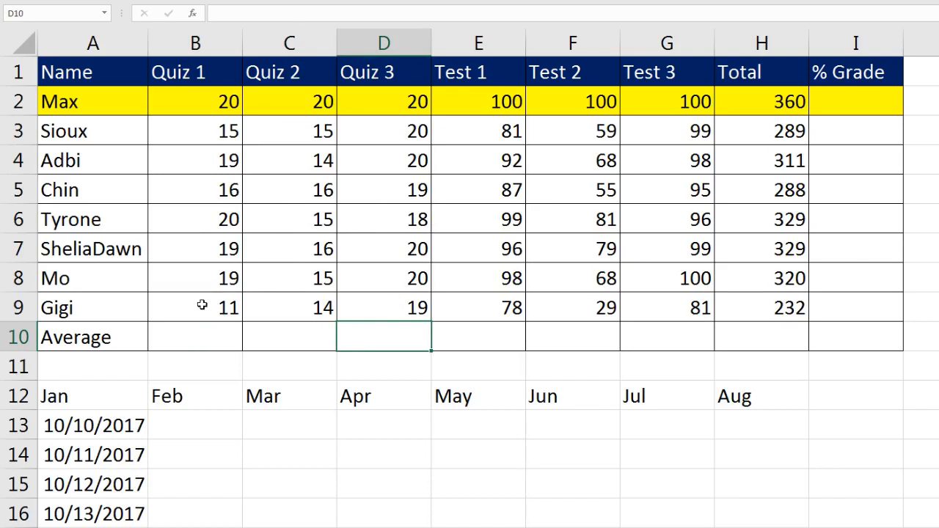
{"action": "left_click", "coordinate": [174, 335]}
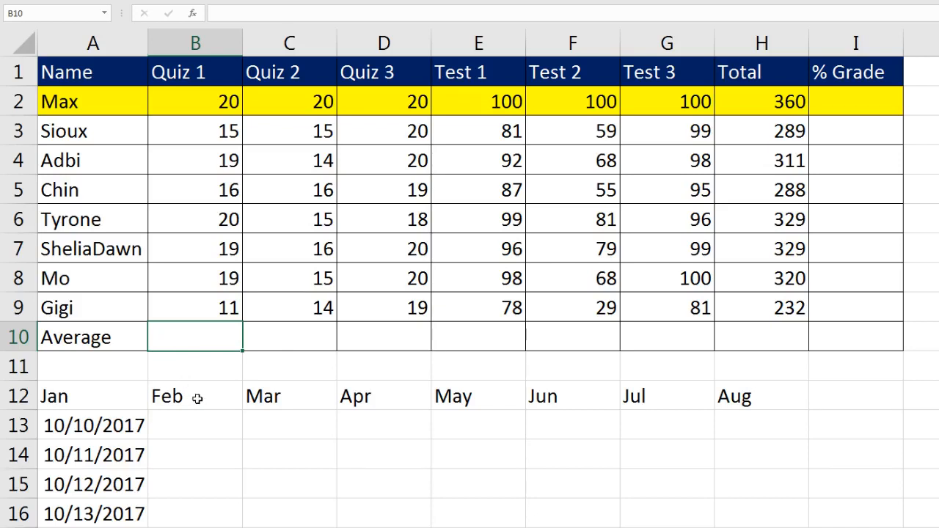
{"action": "type", "text": "="}
{"action": "type", "text": "av"}
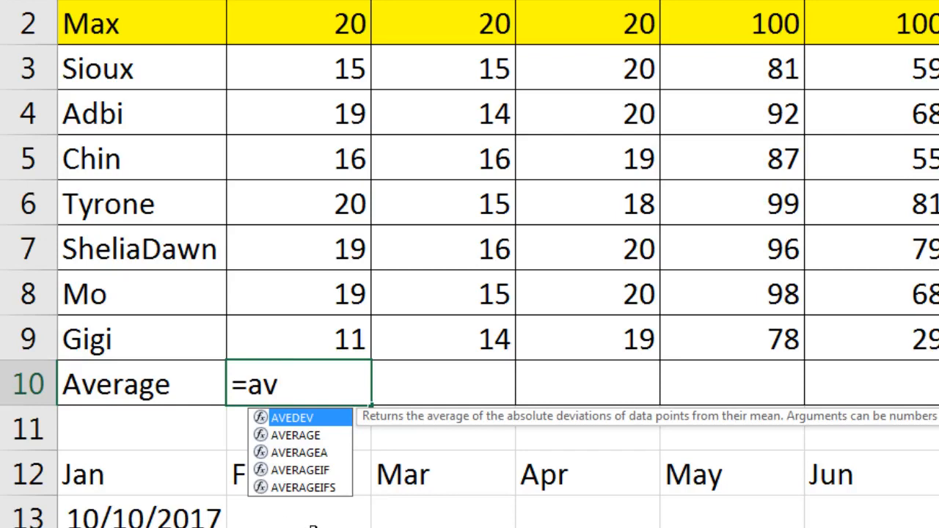
{"action": "type", "text": "e"}
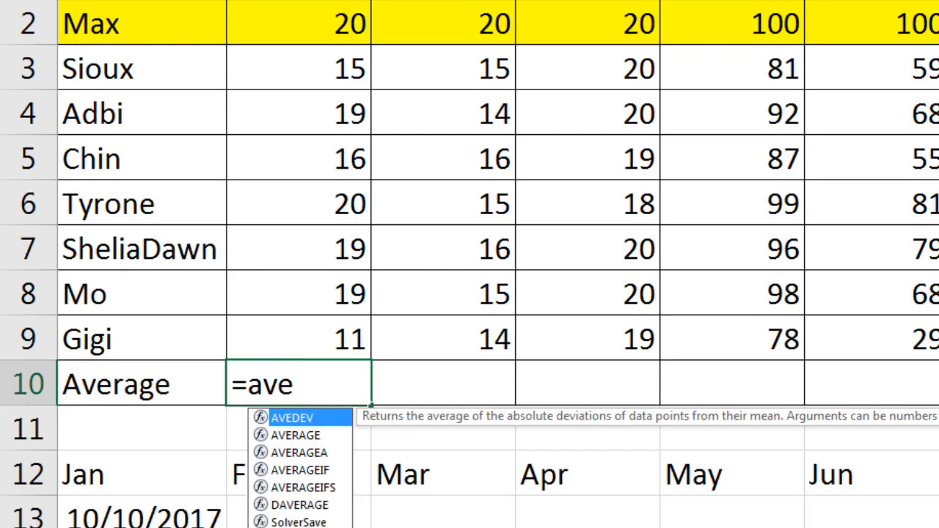
{"action": "type", "text": "r"}
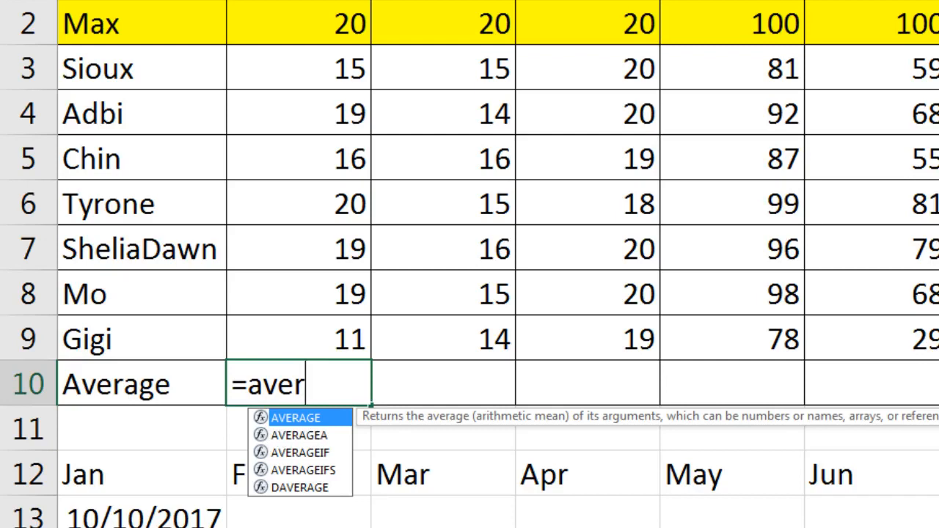
{"action": "key", "text": "Tab"}
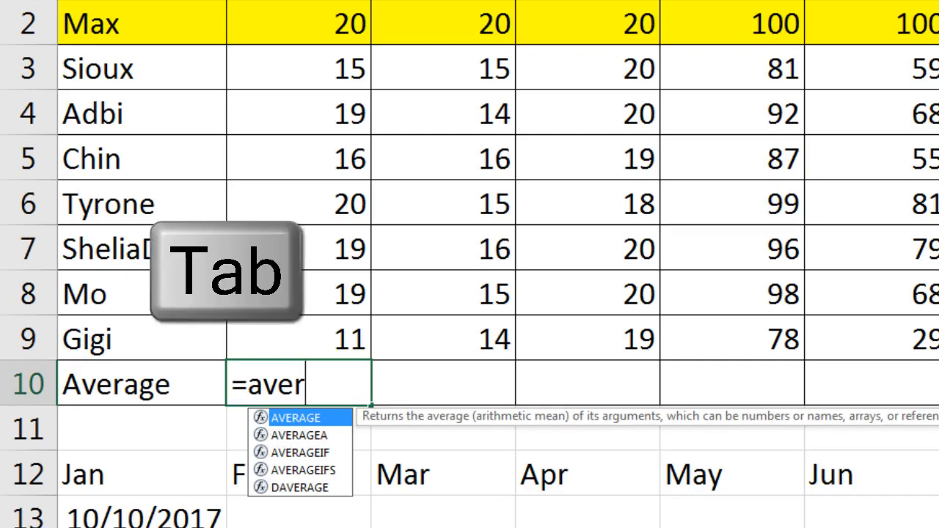
{"action": "key", "text": "Tab"}
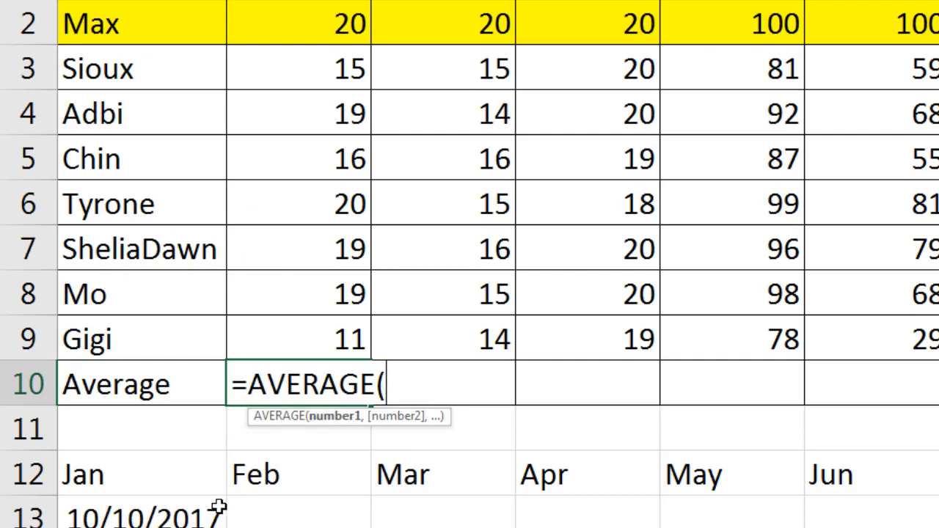
{"action": "key", "text": "Escape"}
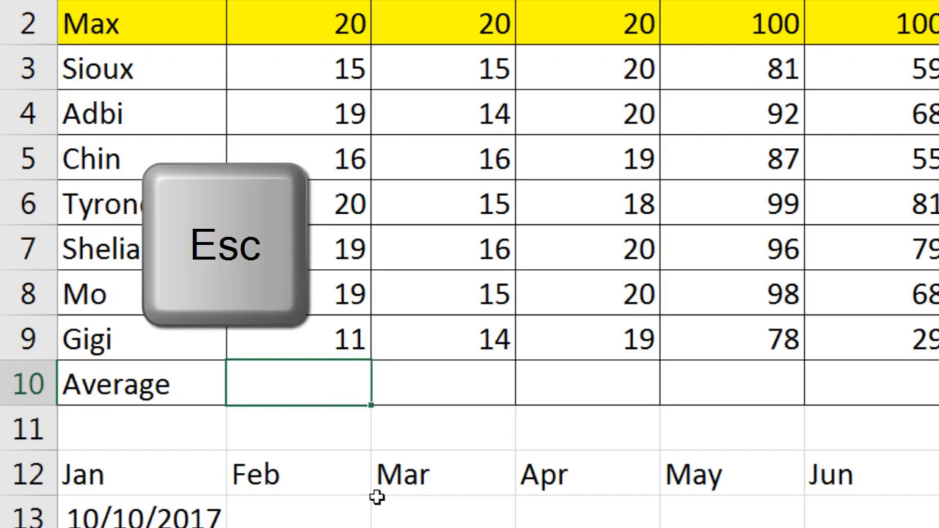
Begin a formula with the AVERAGE function in the Quiz 1 average cell, B10.
{"action": "type", "text": "=av"}
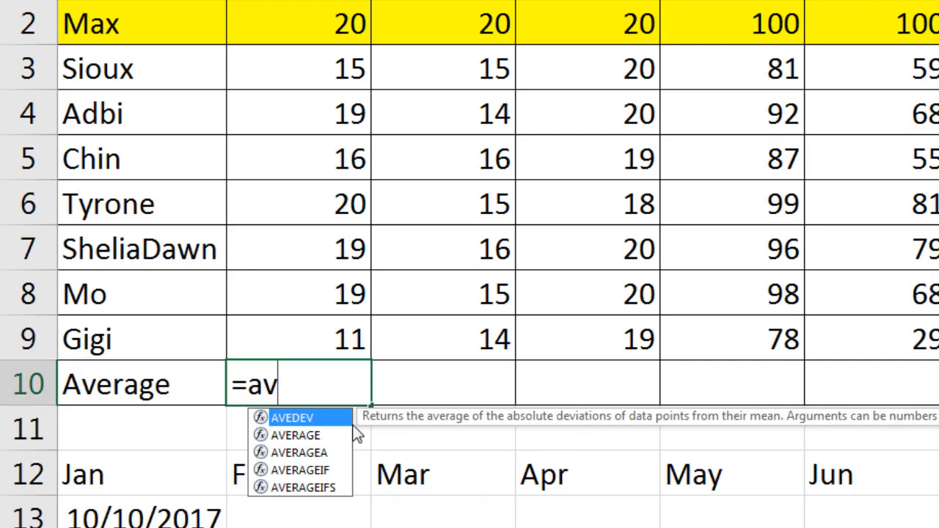
{"action": "key", "text": "Down"}
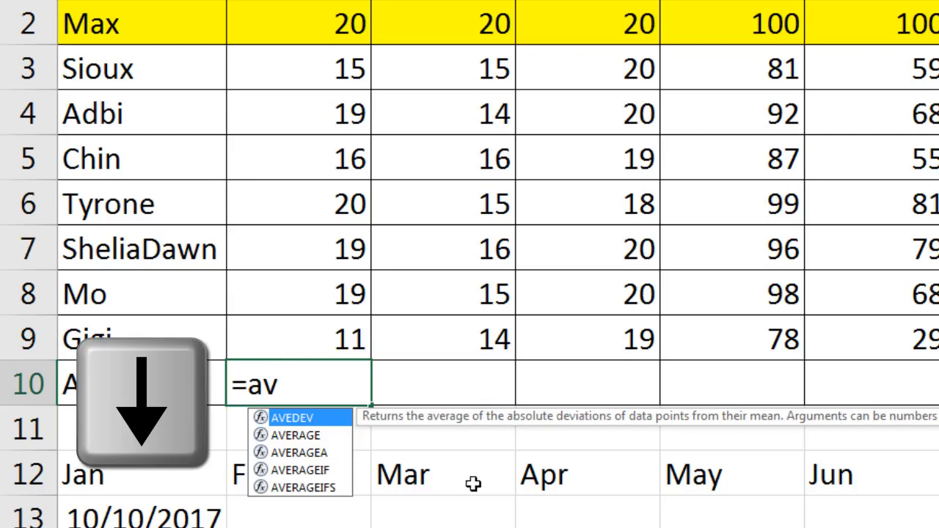
{"action": "key", "text": "Down"}
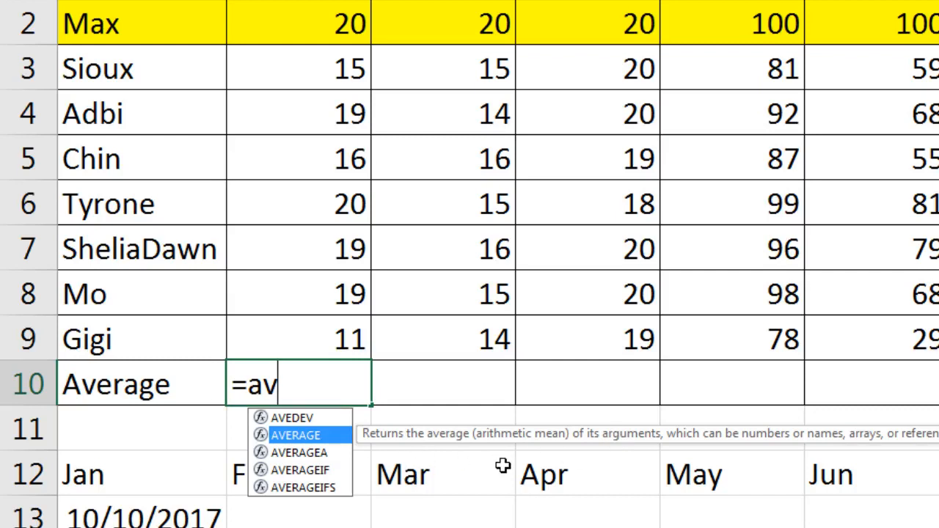
{"action": "key", "text": "Down"}
{"action": "key", "text": "Down"}
{"action": "key", "text": "Down"}
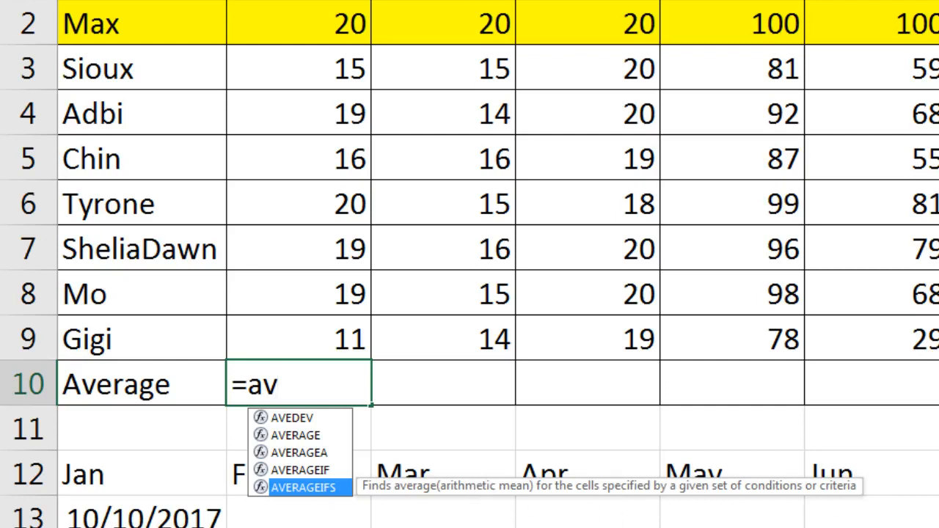
{"action": "key", "text": "Up"}
{"action": "key", "text": "Up"}
{"action": "key", "text": "Up"}
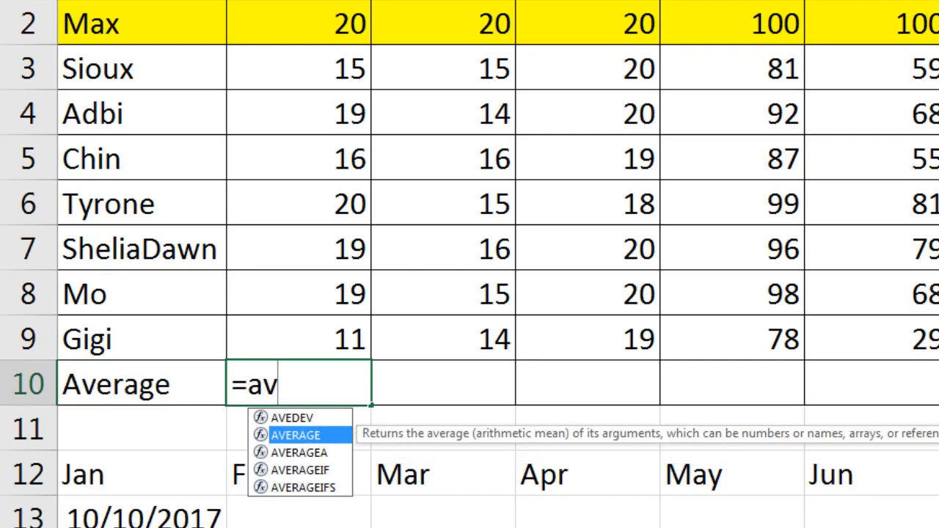
{"action": "key", "text": "Tab"}
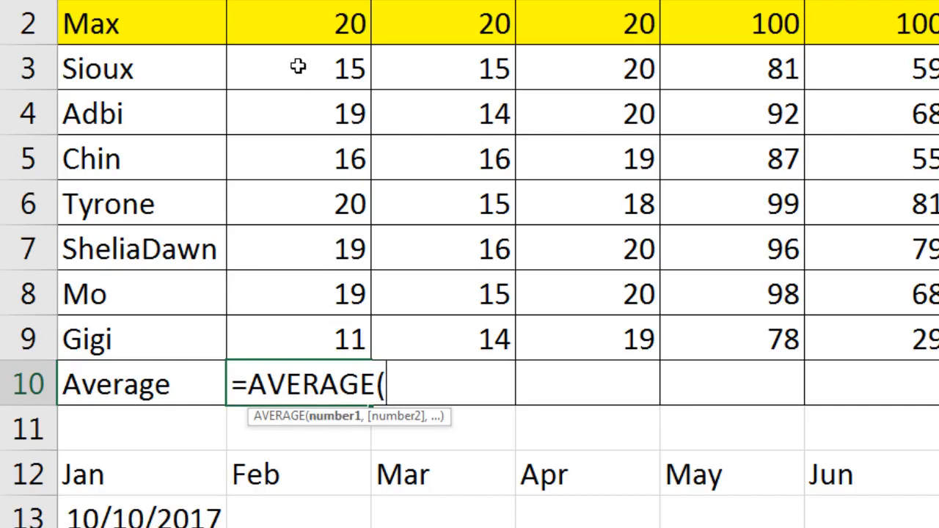
Complete the AVERAGE formula in B10 with the student scores B3:B9 and fill it across to G10.
{"action": "left_click_drag", "start_coordinate": [293, 69], "coordinate": [253, 21]}
{"action": "left_click_drag", "start_coordinate": [365, 44], "coordinate": [345, 384]}
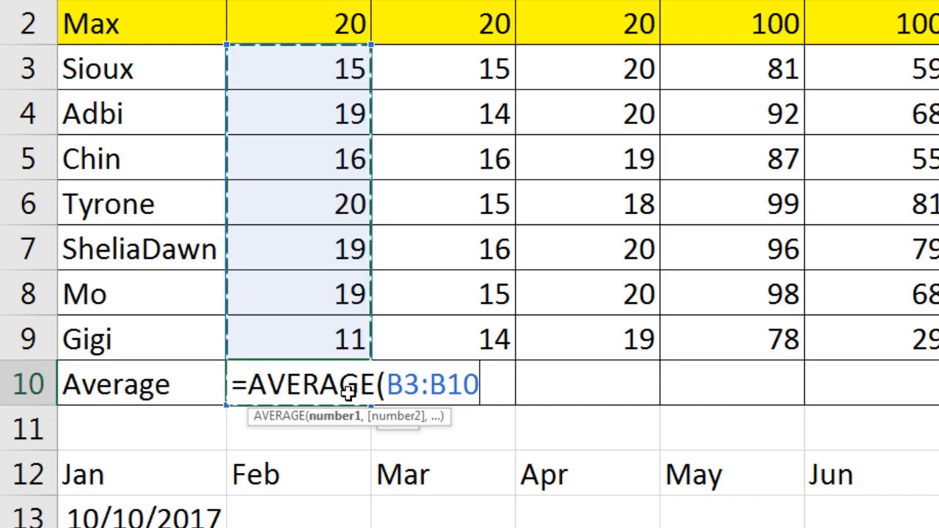
{"action": "left_click_drag", "start_coordinate": [350, 391], "coordinate": [281, 318]}
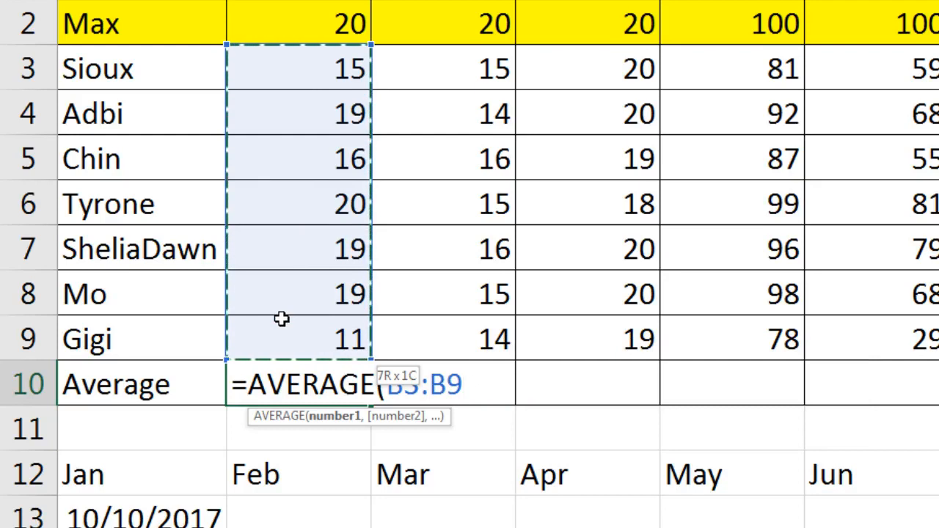
{"action": "left_click_drag", "start_coordinate": [282, 319], "coordinate": [282, 319]}
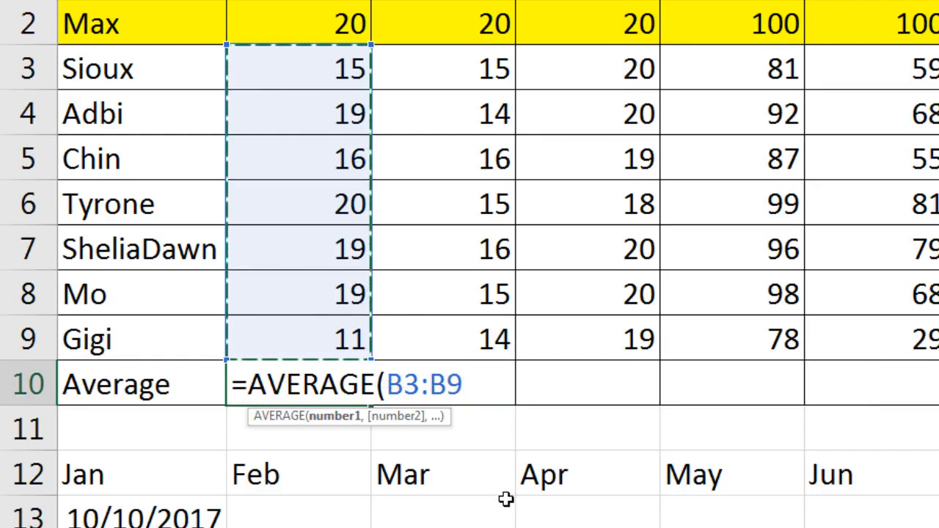
{"action": "type", "text": ")"}
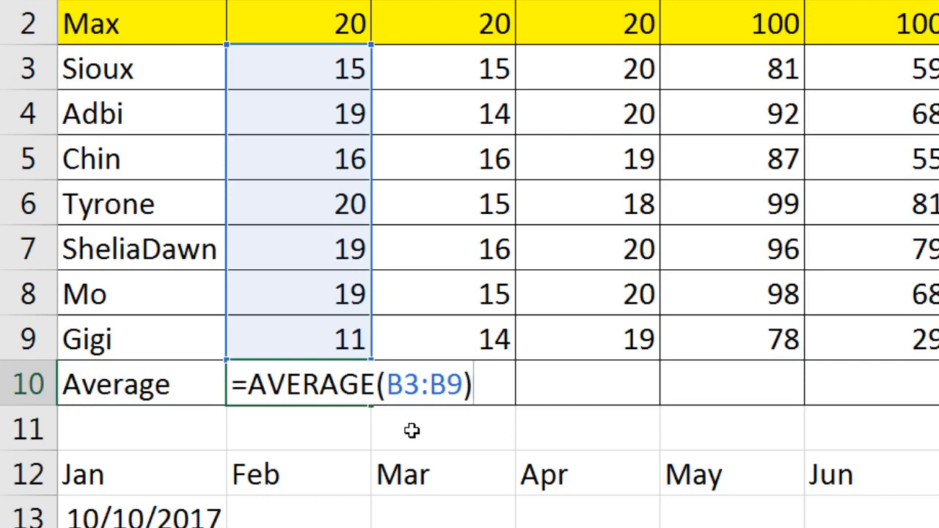
{"action": "key", "text": "ctrl+Return"}
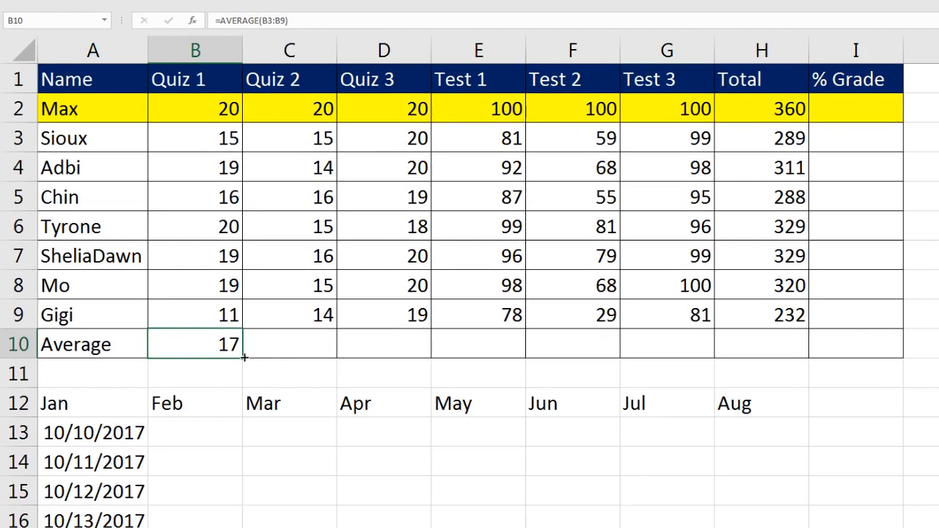
{"action": "left_click_drag", "start_coordinate": [243, 358], "coordinate": [687, 350]}
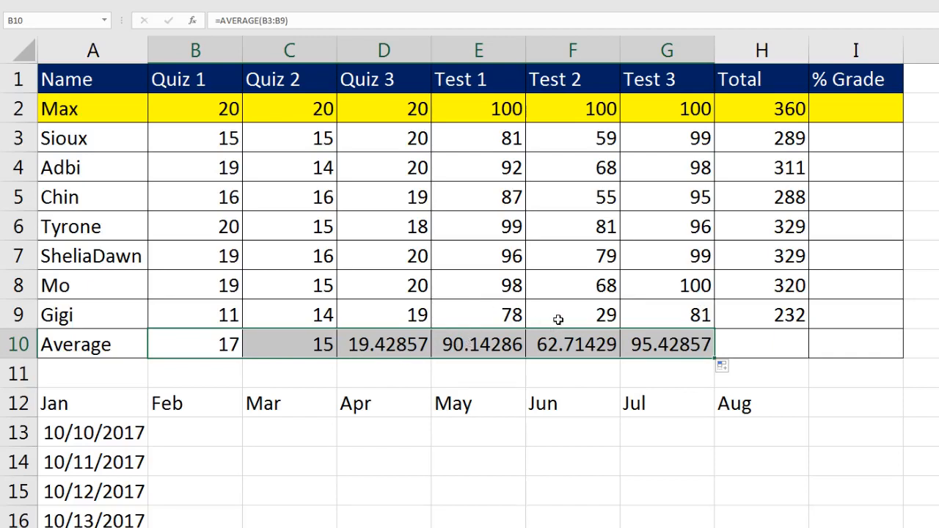
Check the range used by the filled AVERAGE formula in the Test 3 average, cell G10.
{"action": "left_click", "coordinate": [667, 351]}
{"action": "key", "text": "F2"}
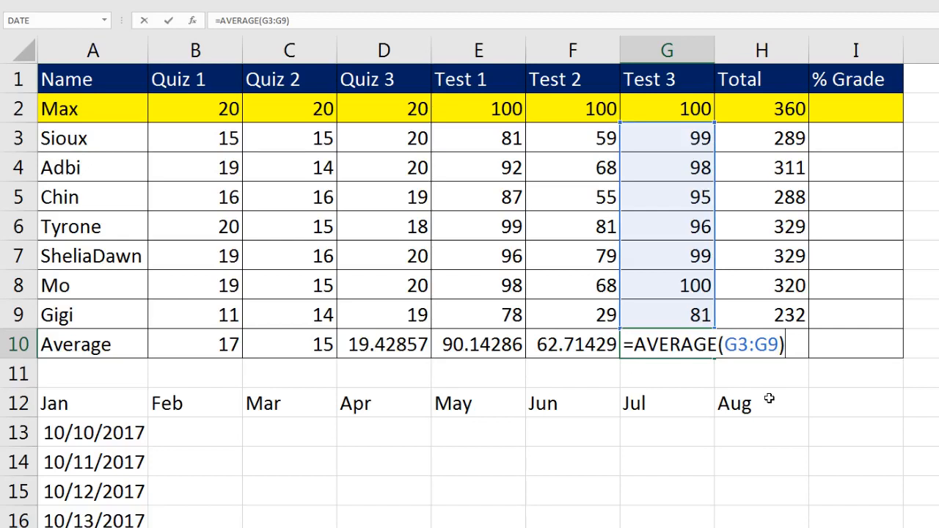
{"action": "key", "text": "Return"}
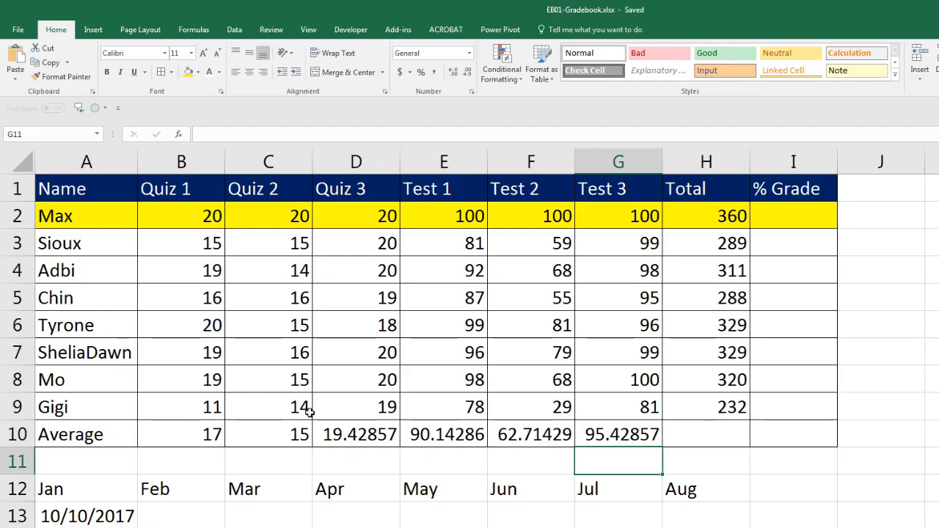
Examine the ranges of the AVERAGE formulas one by one from B10 through G10.
{"action": "left_click", "coordinate": [188, 432]}
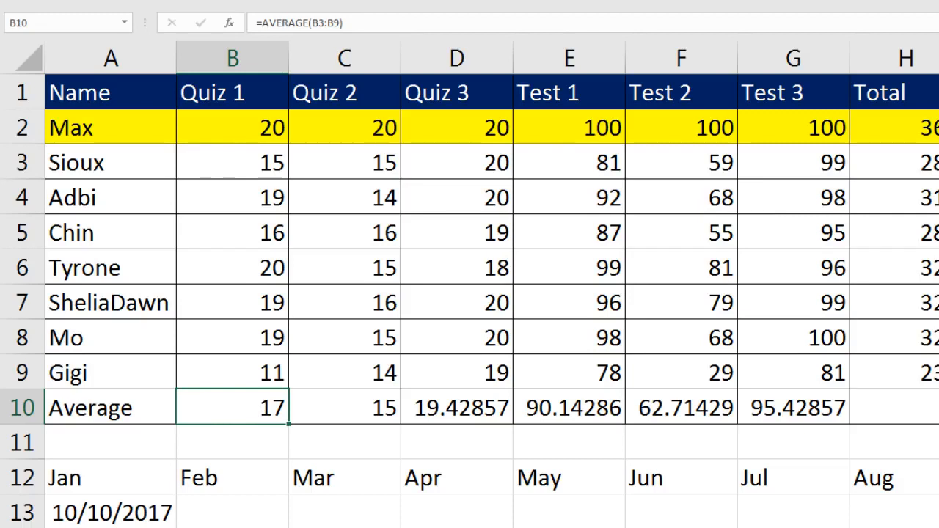
{"action": "key", "text": "F2"}
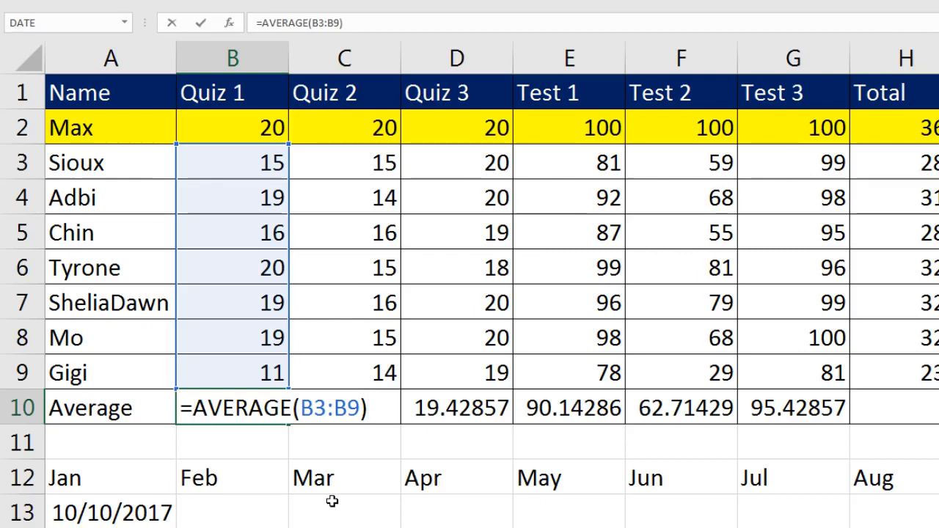
{"action": "key", "text": "Tab"}
{"action": "key", "text": "F2"}
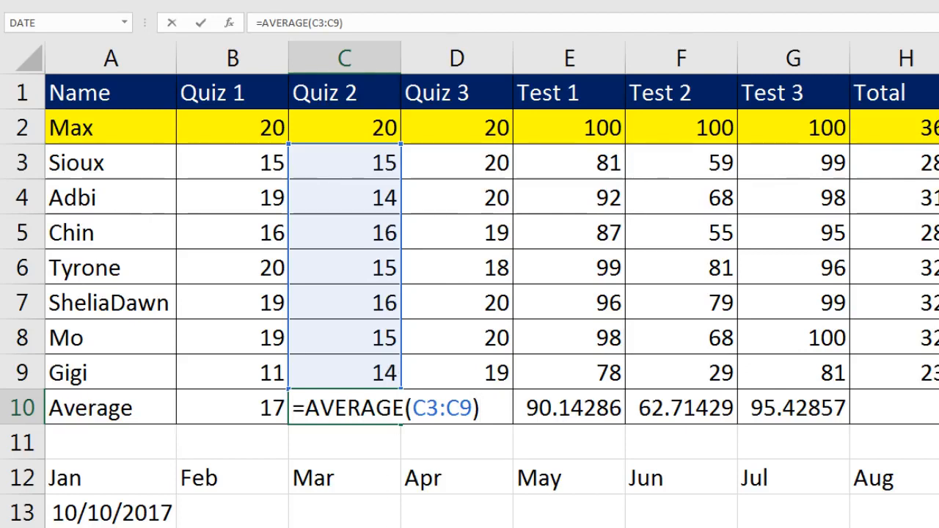
{"action": "key", "text": "Tab"}
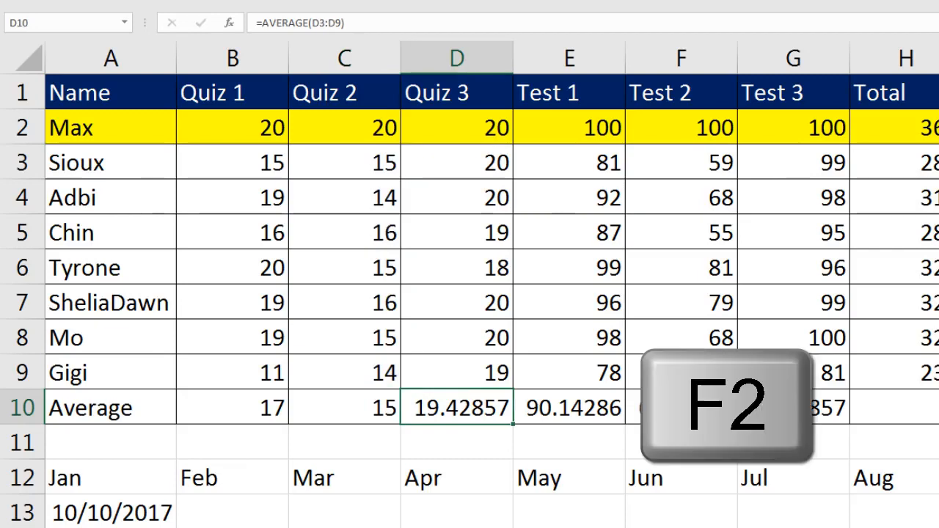
{"action": "key", "text": "F2"}
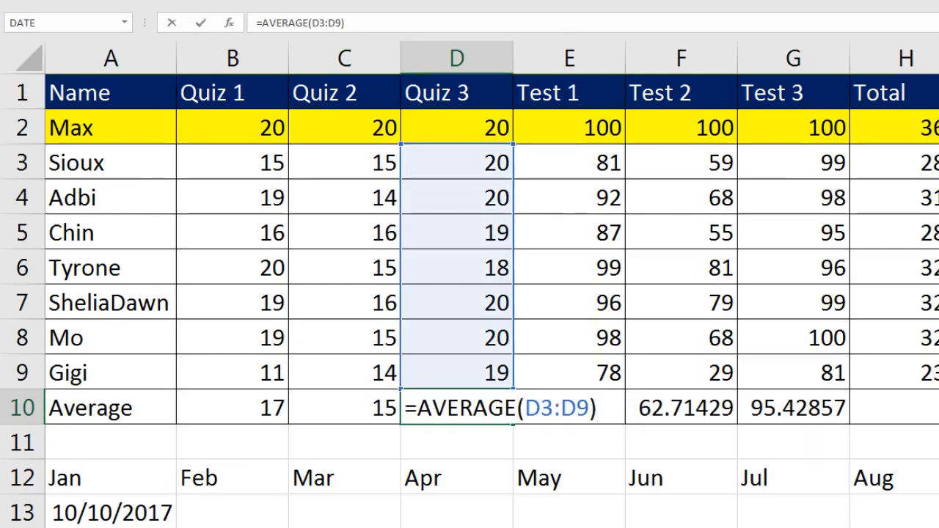
{"action": "key", "text": "Tab"}
{"action": "key", "text": "F2"}
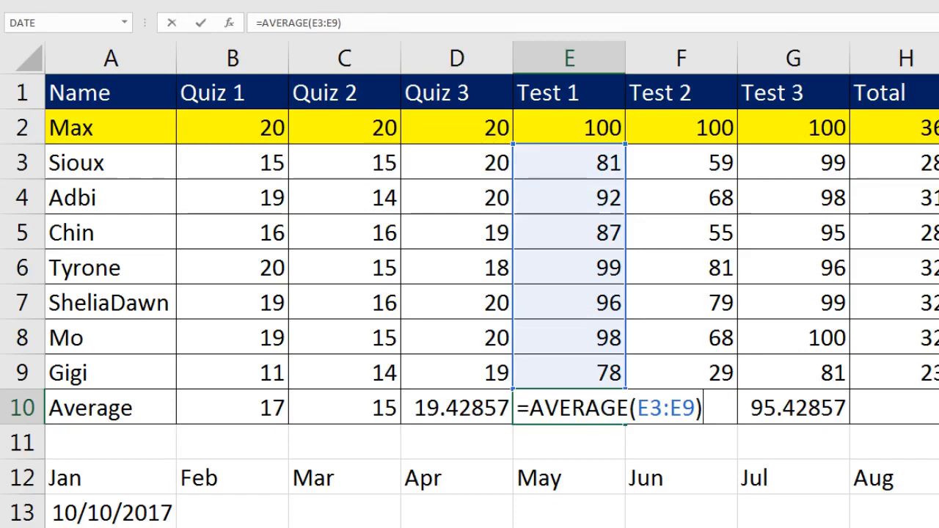
{"action": "key", "text": "Tab"}
{"action": "key", "text": "F2"}
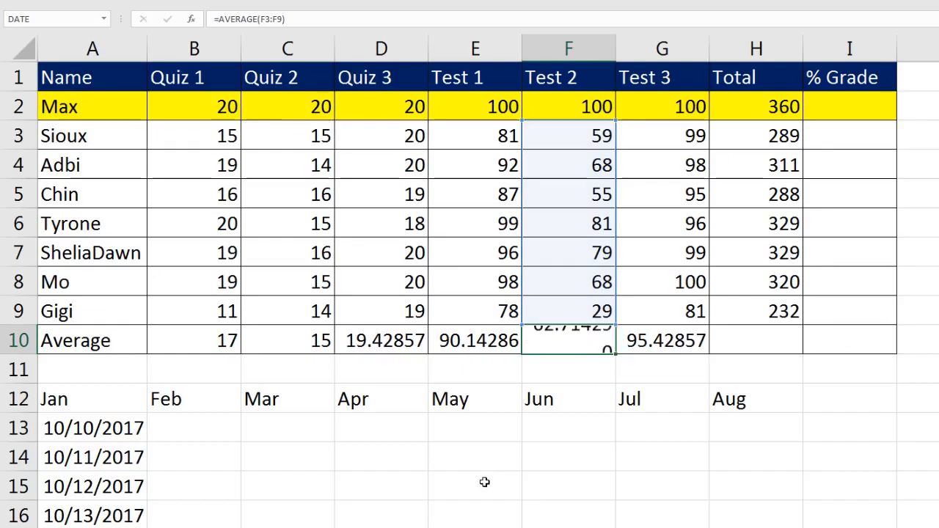
{"action": "key", "text": "Tab"}
{"action": "key", "text": "F2"}
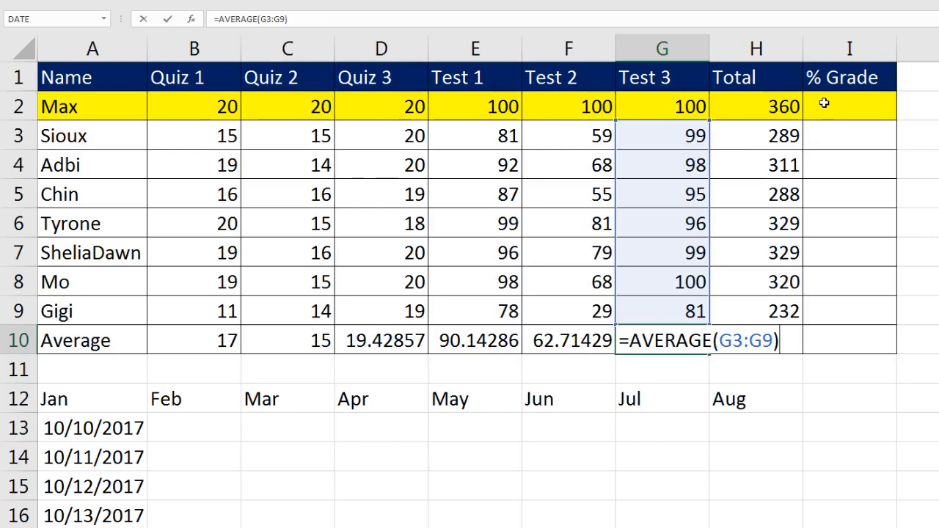
{"action": "key", "text": "Return"}
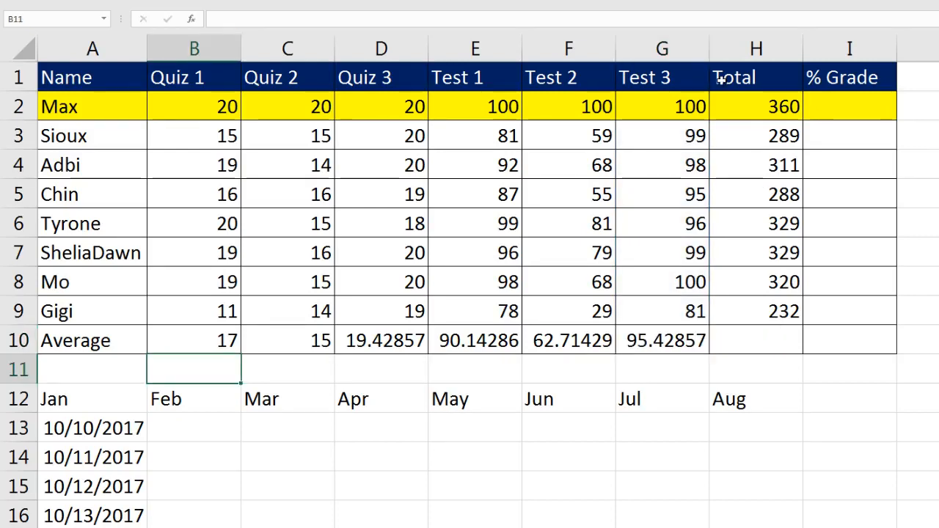
{"action": "left_click", "coordinate": [859, 134]}
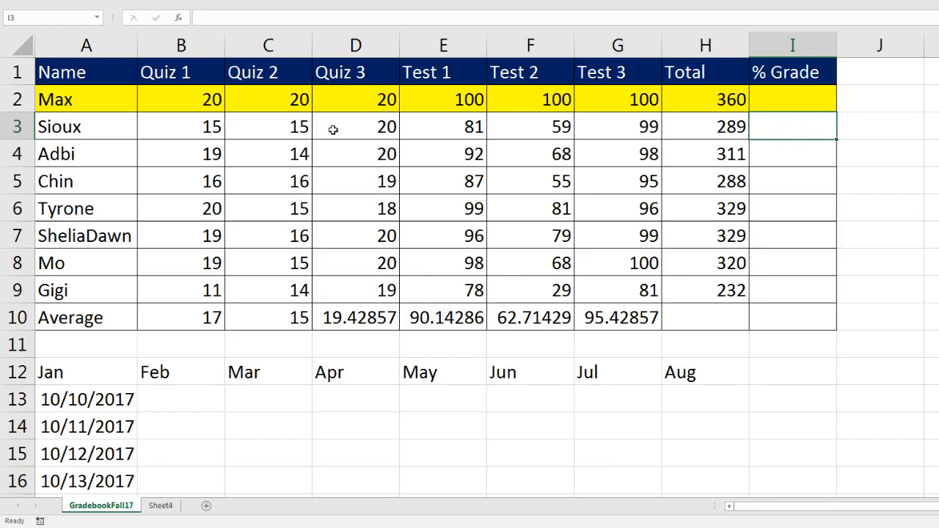
{"action": "left_click", "coordinate": [785, 149]}
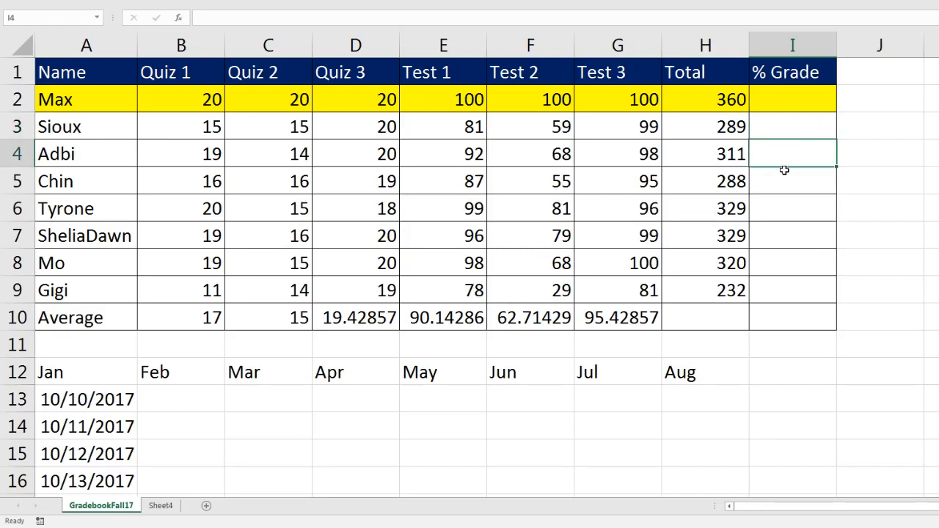
Calculate the first student's percentage grade in I3 with the formula =H3/H2, dividing the student's total by the maximum total.
{"action": "left_click", "coordinate": [785, 178]}
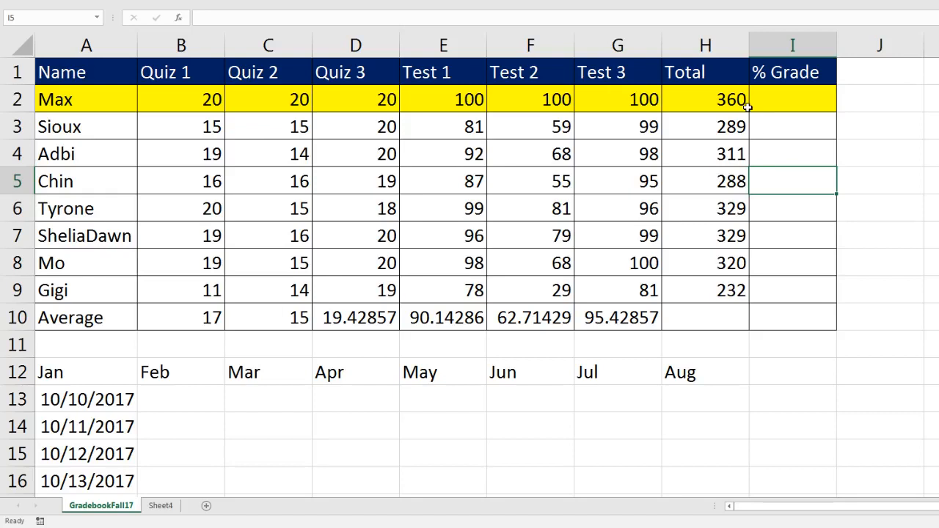
{"action": "left_click", "coordinate": [797, 125]}
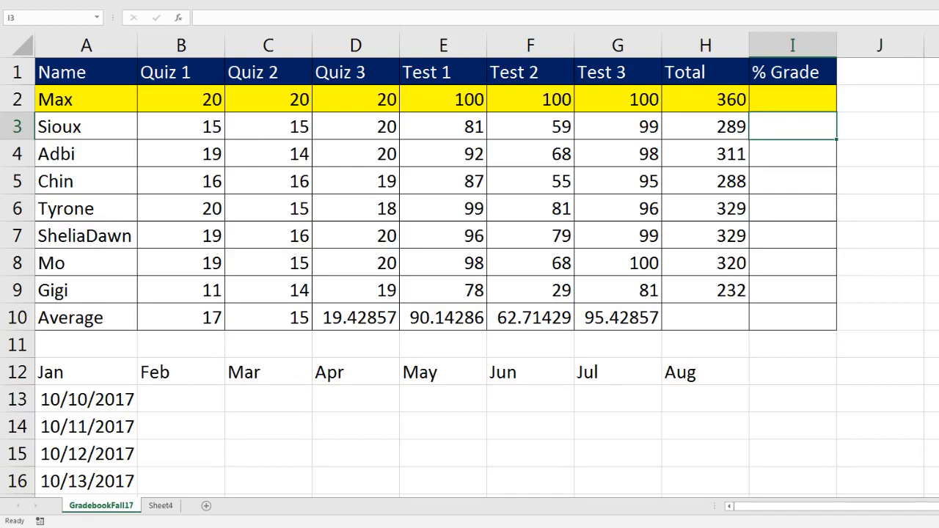
{"action": "type", "text": "="}
{"action": "left_click", "coordinate": [514, 153]}
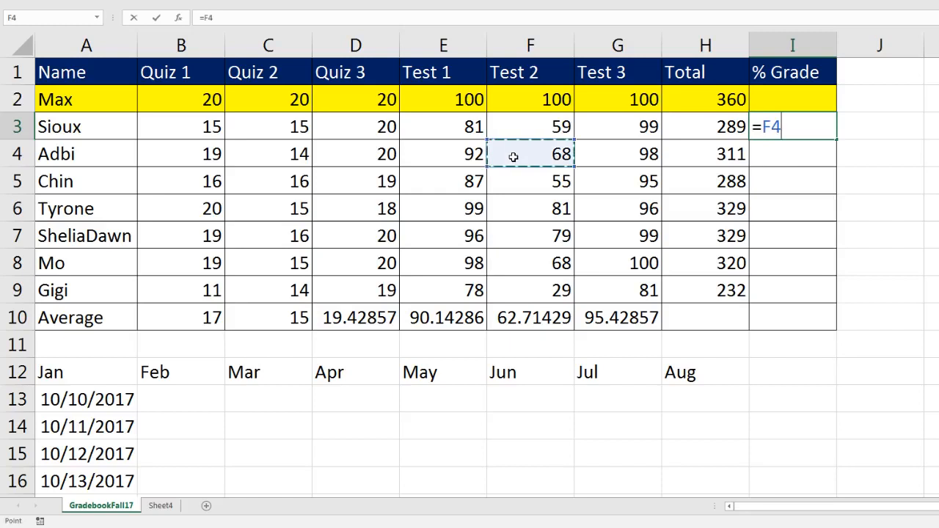
{"action": "left_click", "coordinate": [619, 207]}
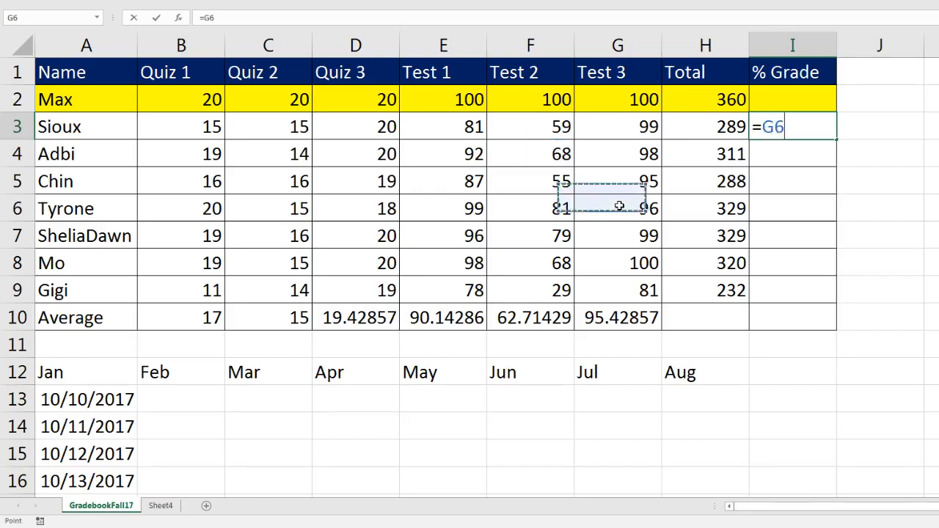
{"action": "left_click", "coordinate": [695, 209]}
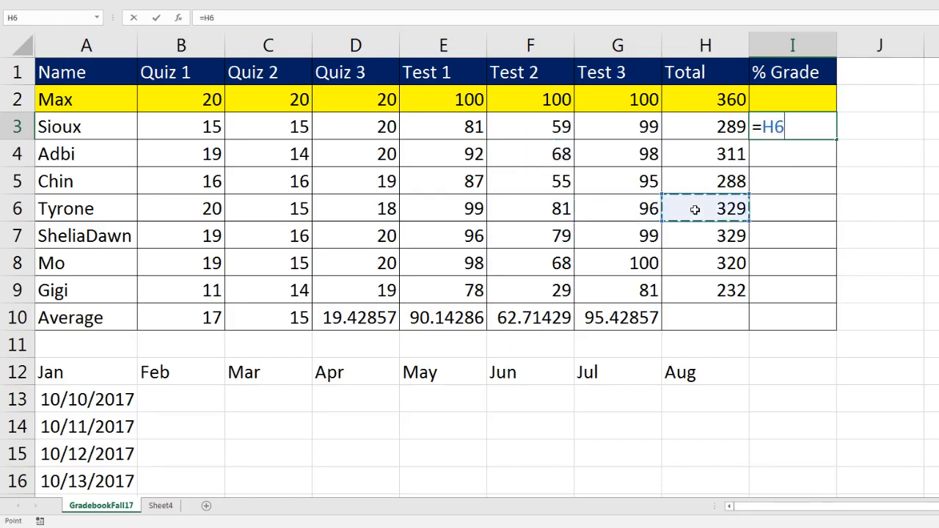
{"action": "left_click", "coordinate": [630, 155]}
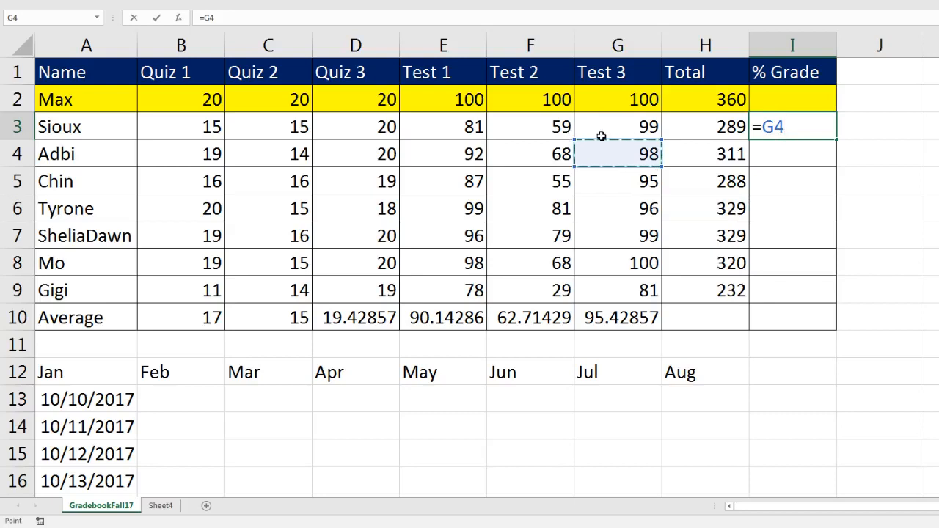
{"action": "left_click", "coordinate": [698, 125]}
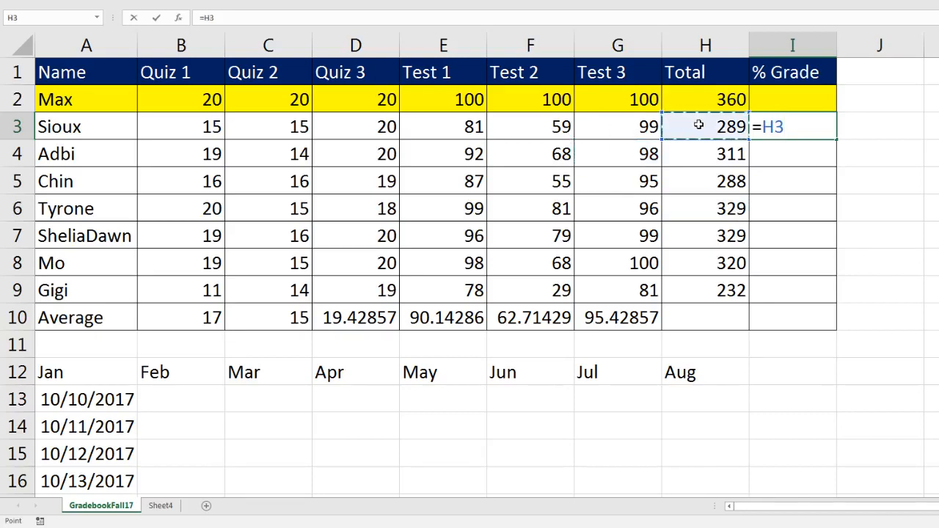
{"action": "left_click", "coordinate": [633, 136]}
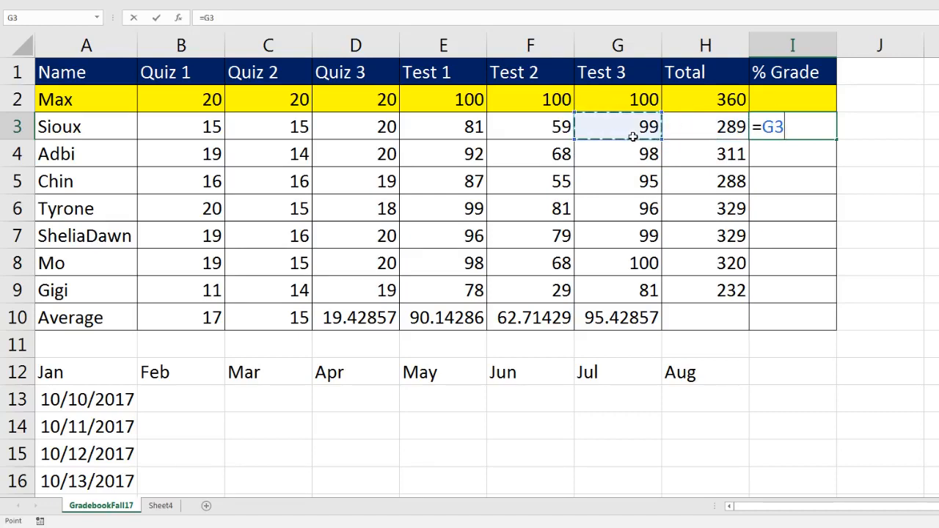
{"action": "left_click", "coordinate": [720, 132]}
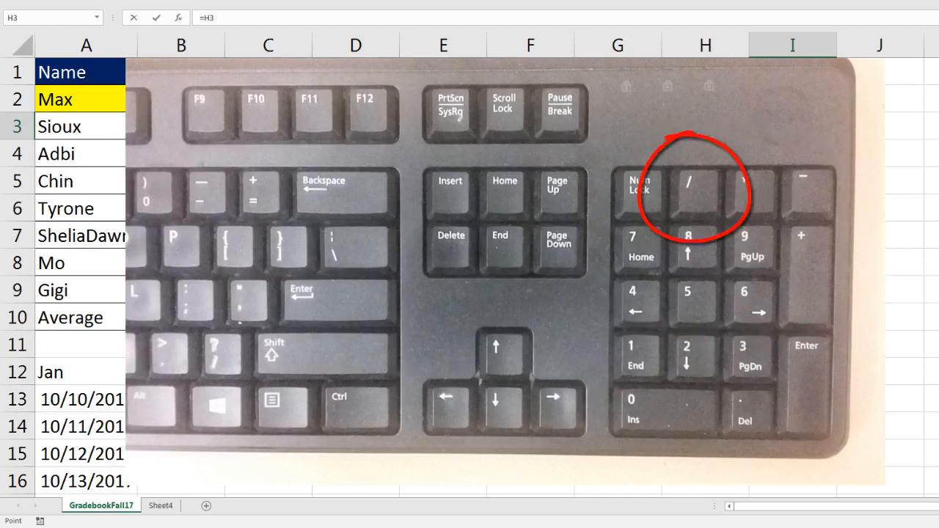
{"action": "type", "text": "/"}
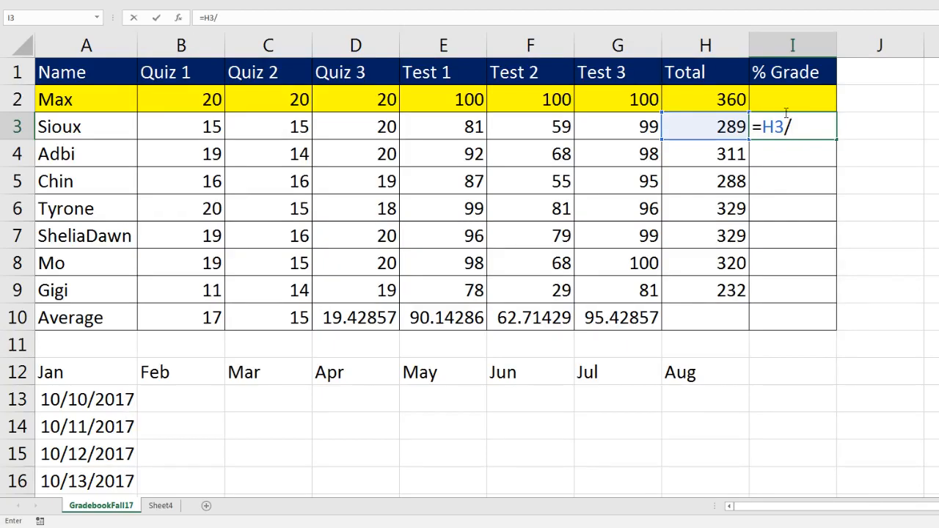
{"action": "left_click", "coordinate": [729, 93]}
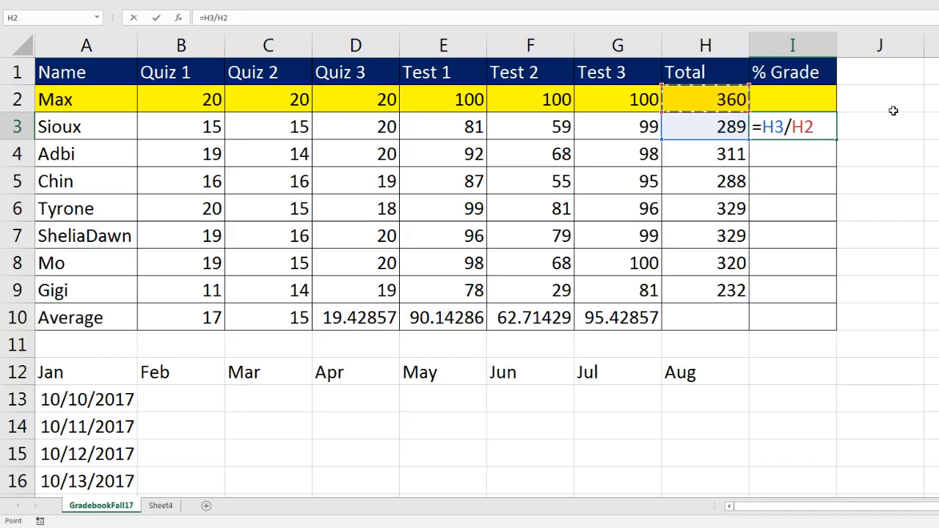
{"action": "key", "text": "Return"}
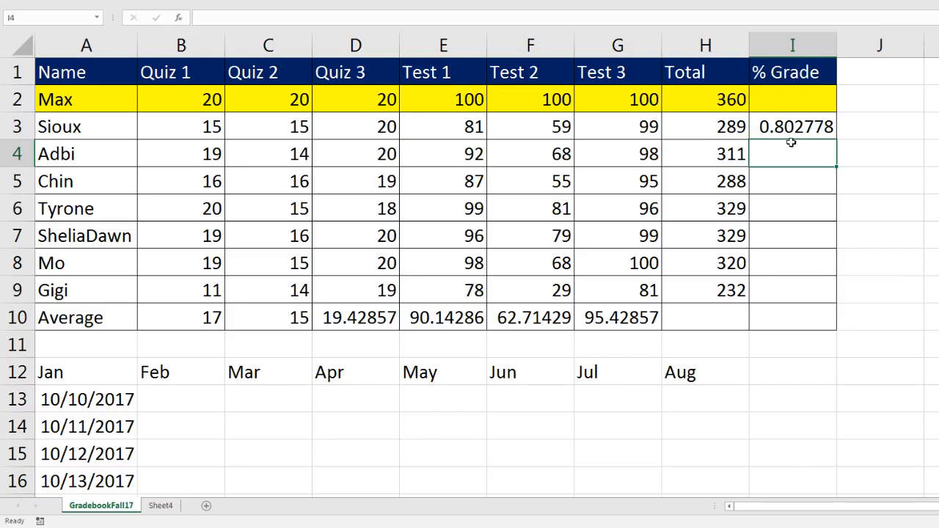
Correct the spelling of the second student's name in A4 by changing the letters "db" to "bd".
{"action": "left_click", "coordinate": [715, 129]}
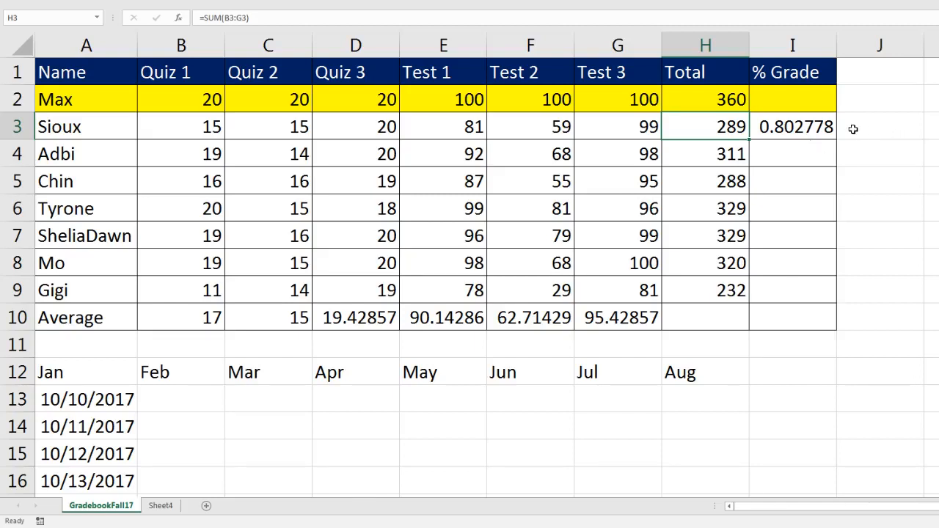
{"action": "left_click", "coordinate": [779, 153]}
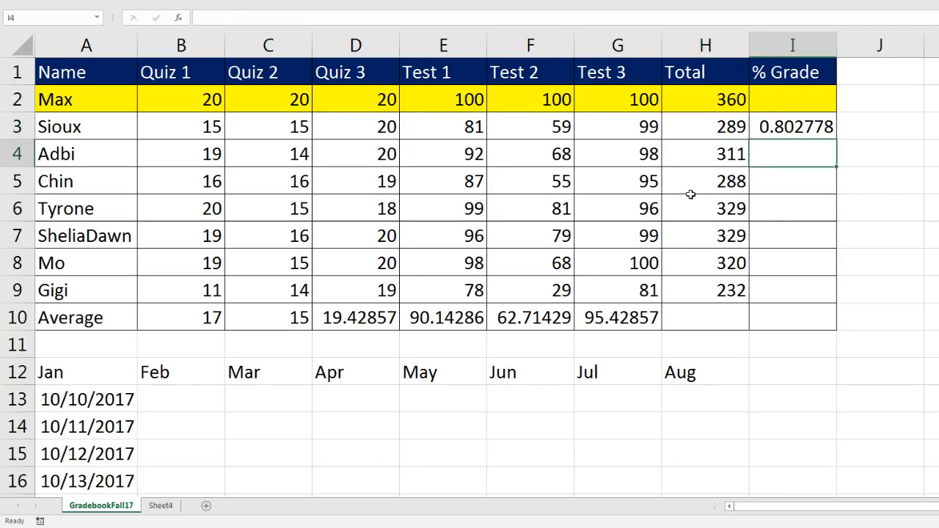
{"action": "left_click", "coordinate": [75, 157]}
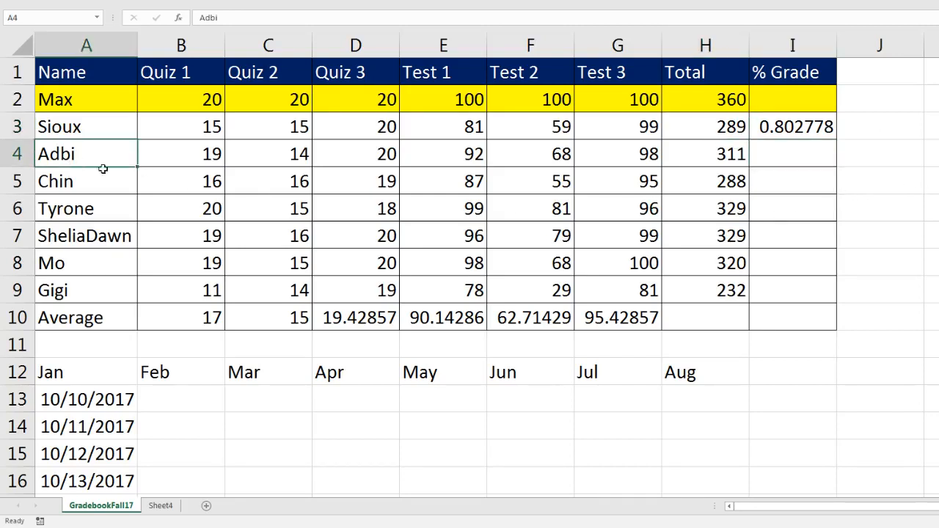
{"action": "key", "text": "F2"}
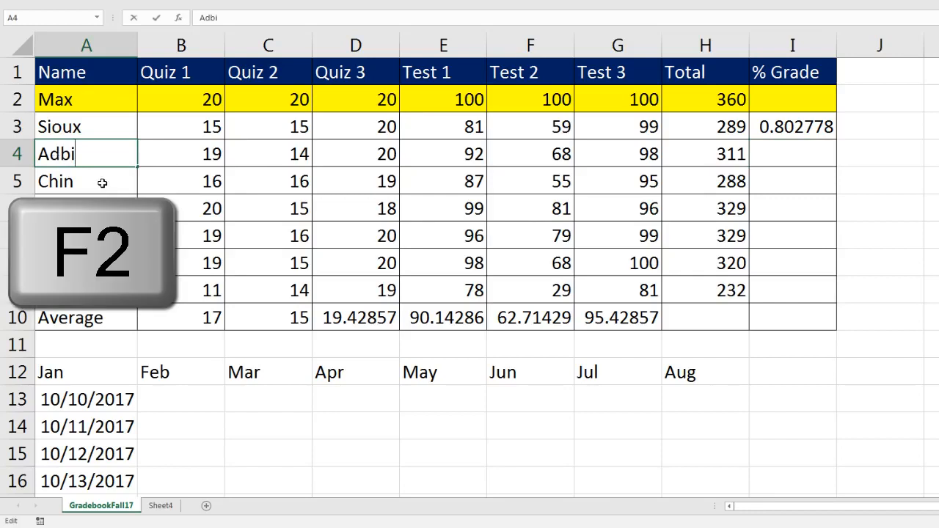
{"action": "key", "text": "BackSpace"}
{"action": "key", "text": "BackSpace"}
{"action": "key", "text": "BackSpace"}
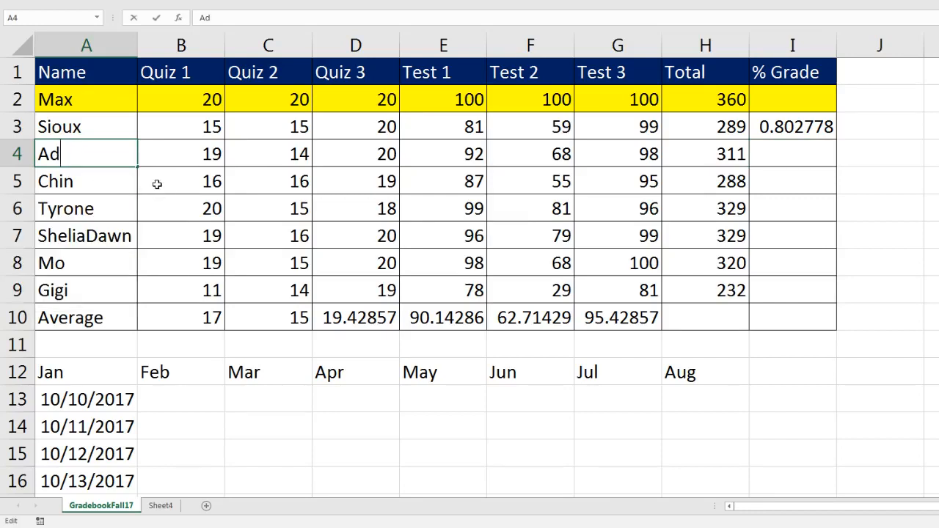
{"action": "type", "text": "bdi"}
{"action": "key", "text": "Tab"}
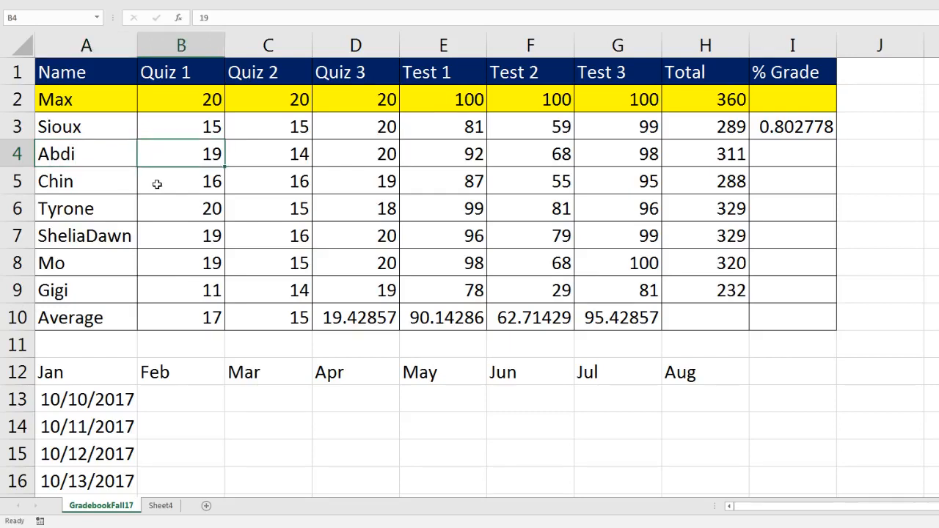
Calculate the second student's percentage grade in I4 with the formula =H4/H2.
{"action": "left_click", "coordinate": [801, 156]}
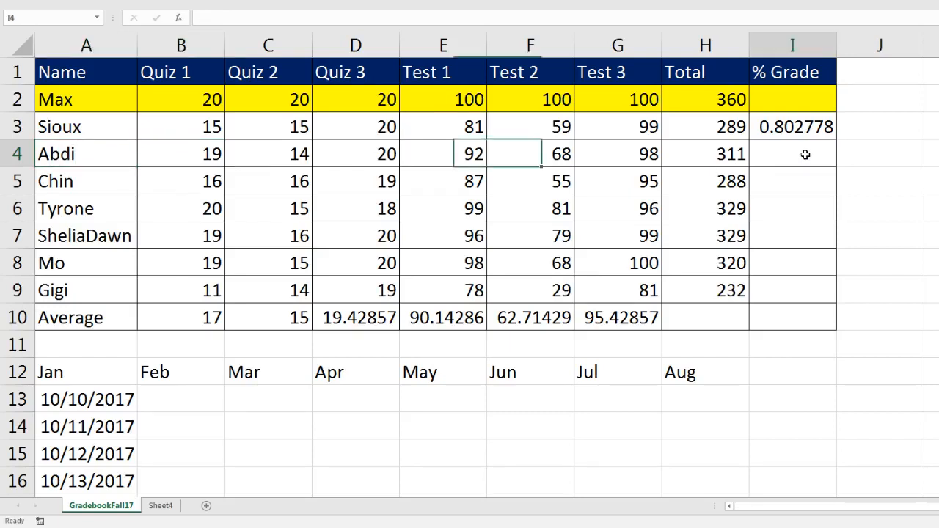
{"action": "type", "text": "="}
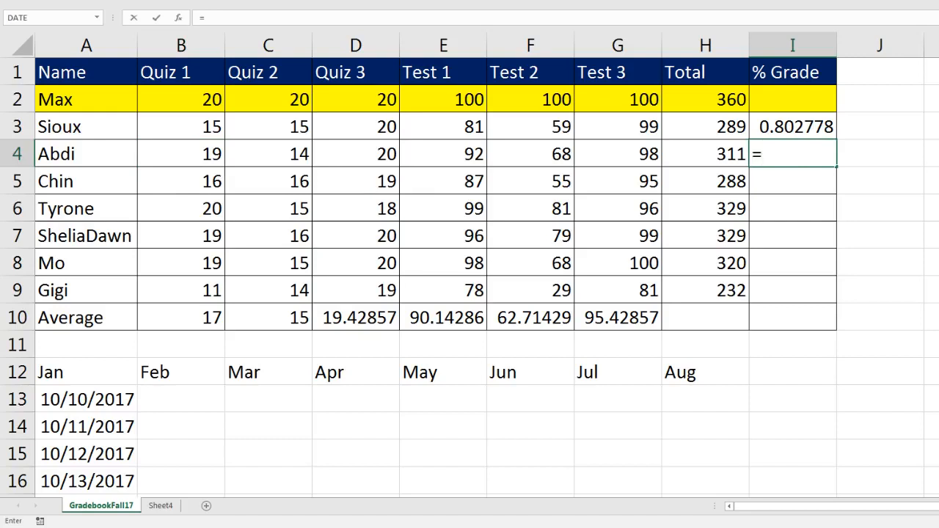
{"action": "left_click", "coordinate": [710, 155]}
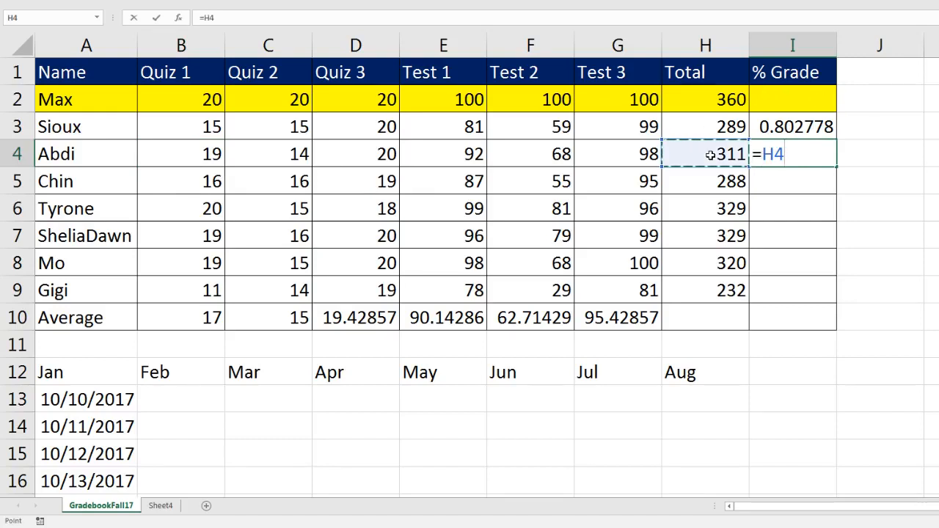
{"action": "type", "text": "/"}
{"action": "left_click", "coordinate": [734, 99]}
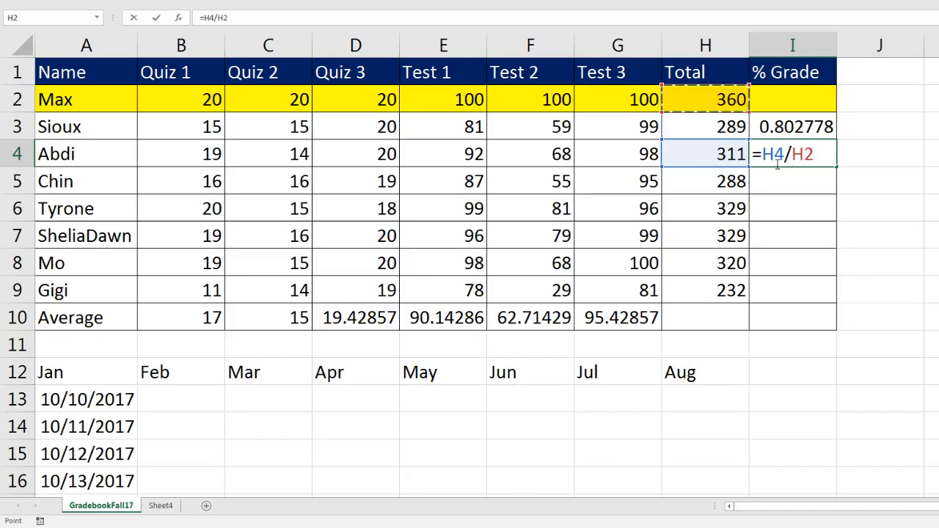
{"action": "key", "text": "Return"}
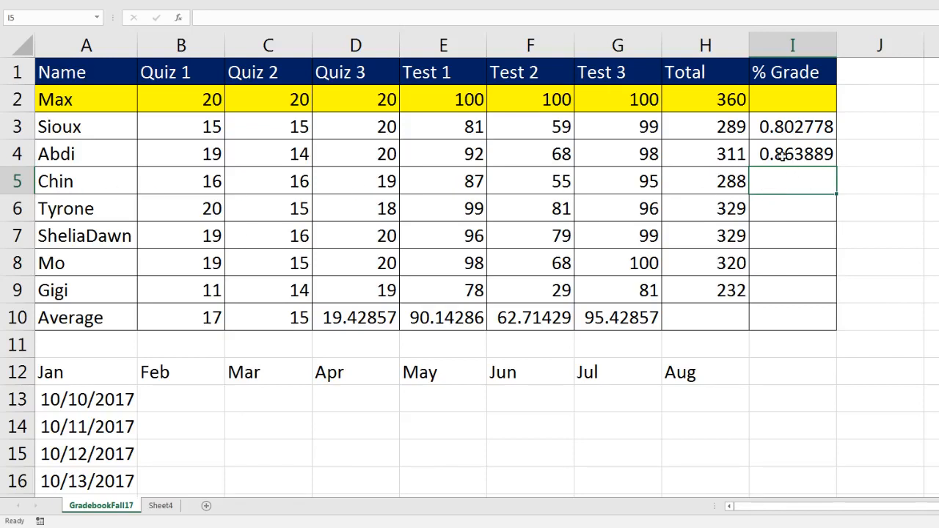
Calculate the third student's percentage grade in I5 with the formula =H5/H2.
{"action": "left_click", "coordinate": [722, 179]}
{"action": "left_click", "coordinate": [722, 99]}
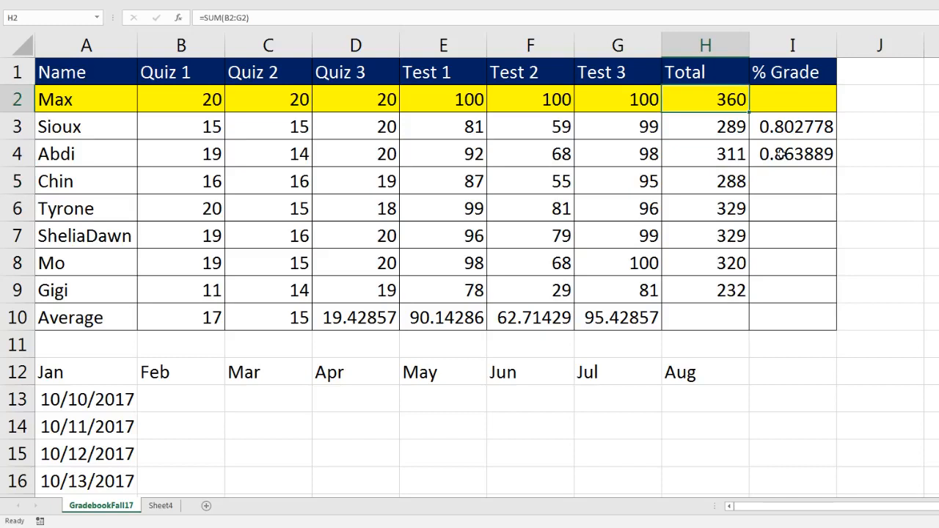
{"action": "left_click", "coordinate": [795, 187]}
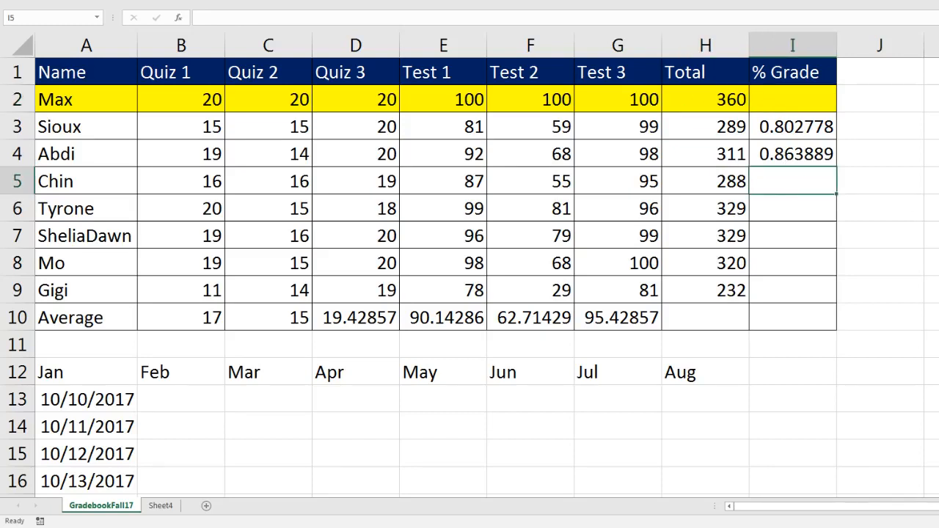
{"action": "type", "text": "="}
{"action": "key", "text": "Left"}
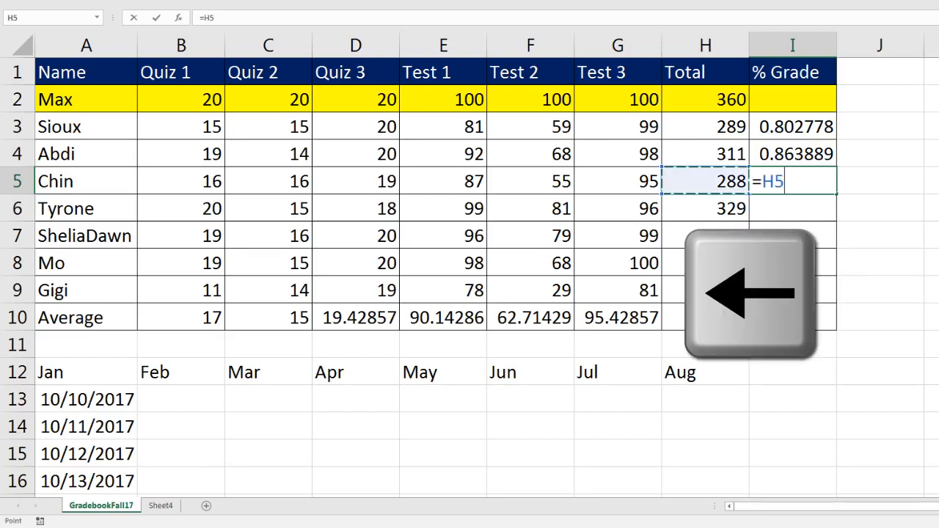
{"action": "type", "text": "/"}
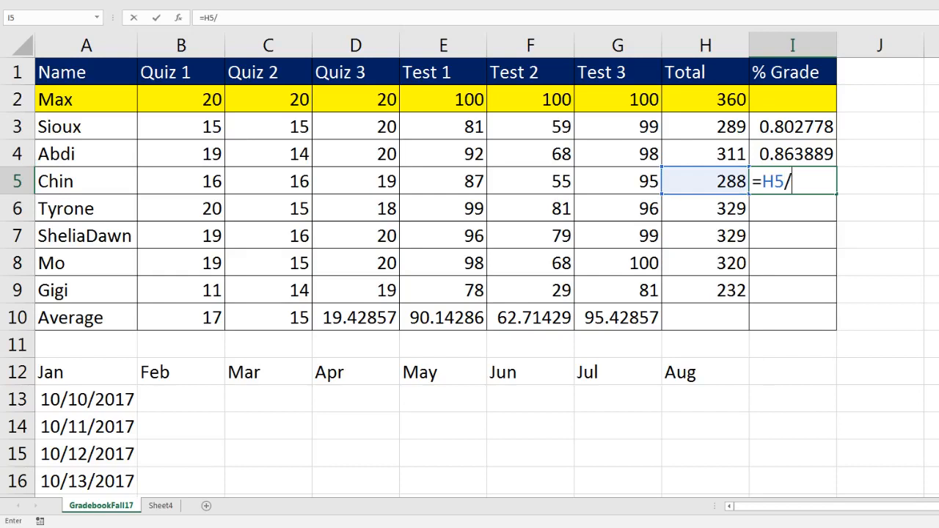
{"action": "key", "text": "Up"}
{"action": "key", "text": "Up"}
{"action": "key", "text": "Up"}
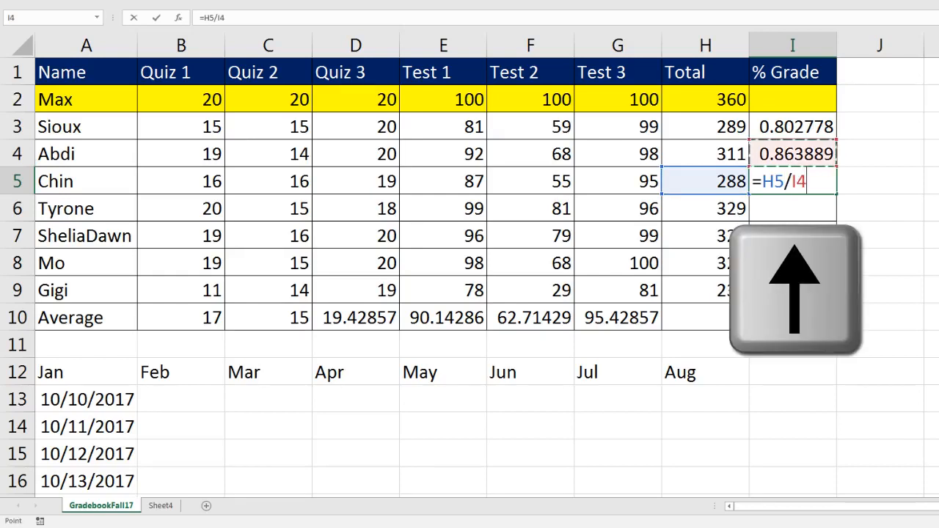
{"action": "key", "text": "Left"}
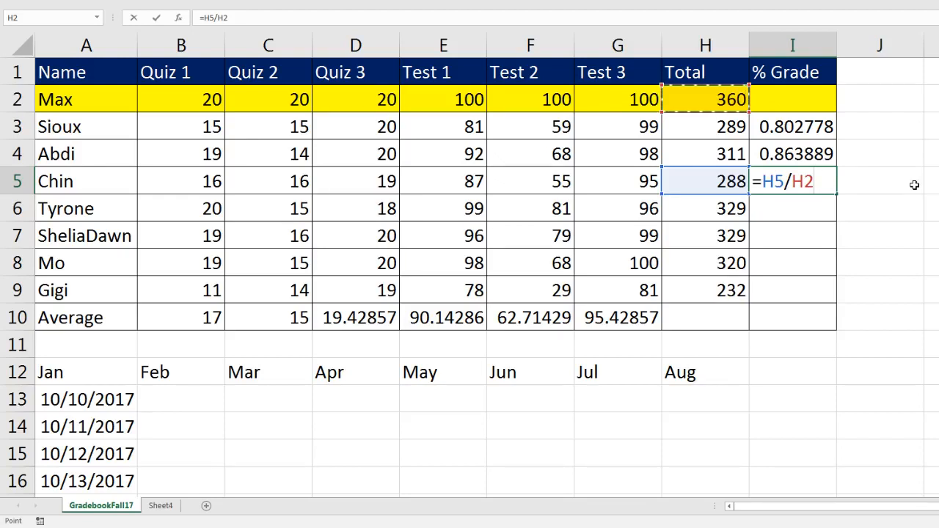
{"action": "key", "text": "Return"}
Calculate the fourth student's percentage grade in I6 with the formula =H6/H2.
{"action": "type", "text": "="}
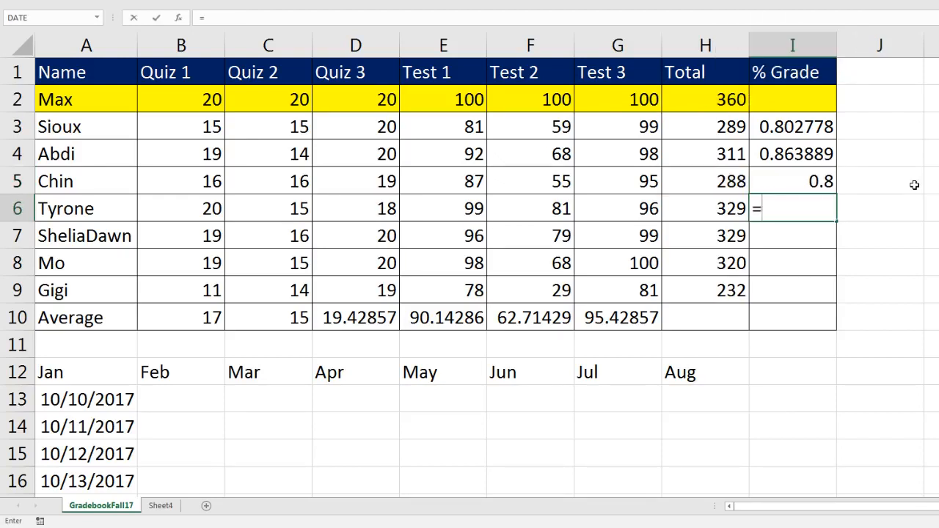
{"action": "key", "text": "Left"}
{"action": "type", "text": "/"}
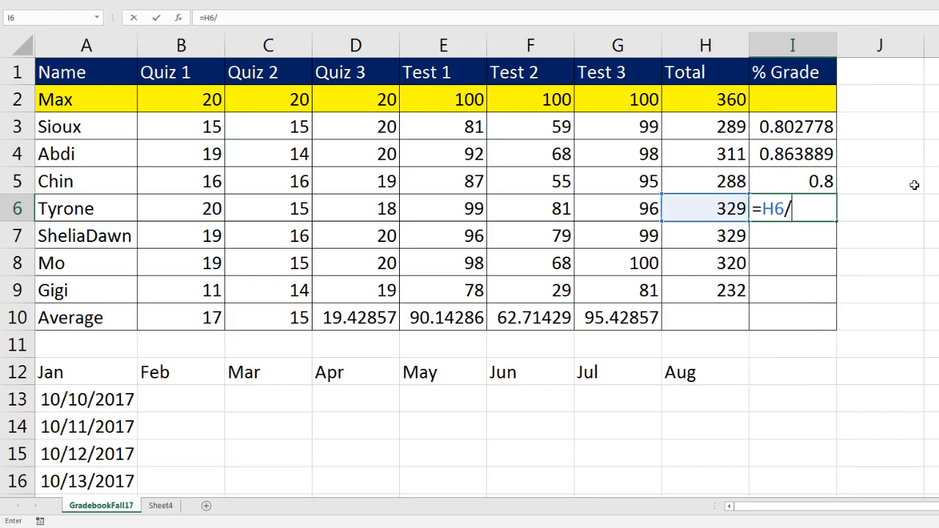
{"action": "key", "text": "Up"}
{"action": "key", "text": "Up"}
{"action": "key", "text": "Up"}
{"action": "key", "text": "Up"}
{"action": "key", "text": "Left"}
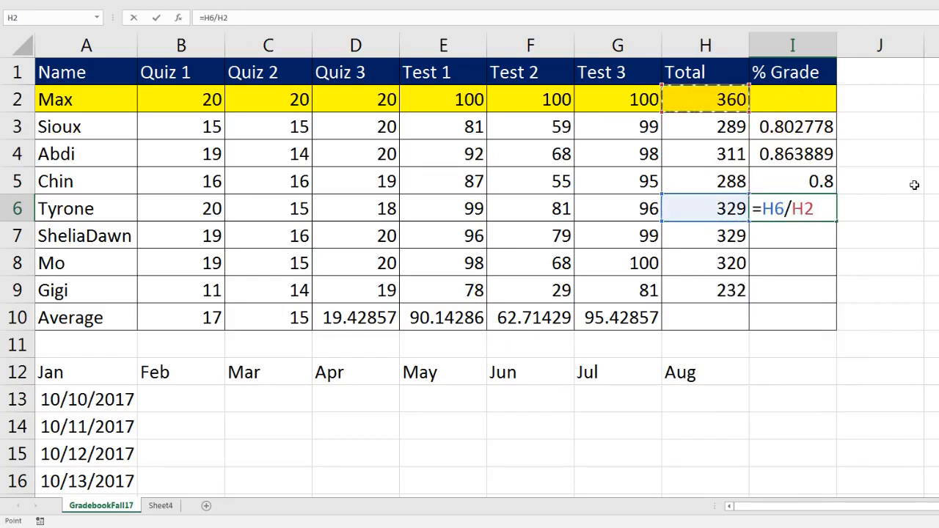
{"action": "key", "text": "Return"}
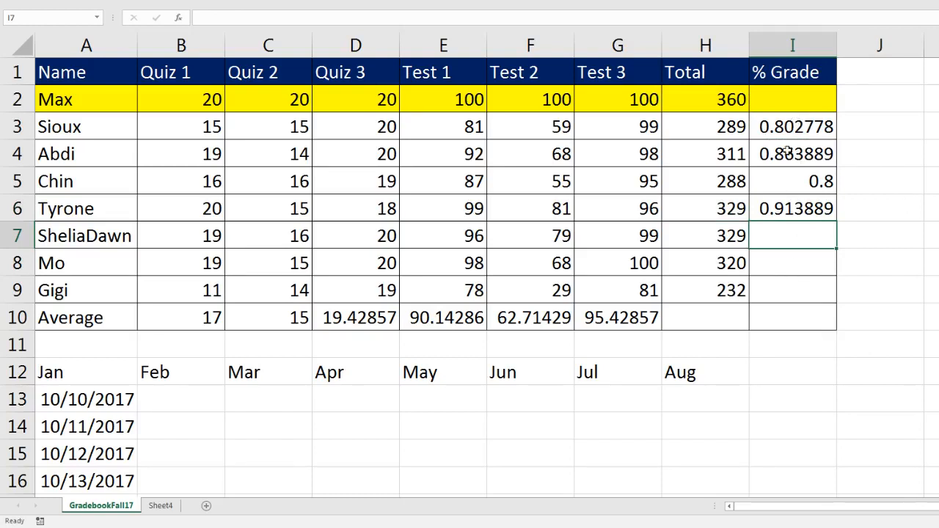
Clear the percentage grade formulas from cells I3:I6.
{"action": "left_click_drag", "start_coordinate": [781, 128], "coordinate": [782, 208]}
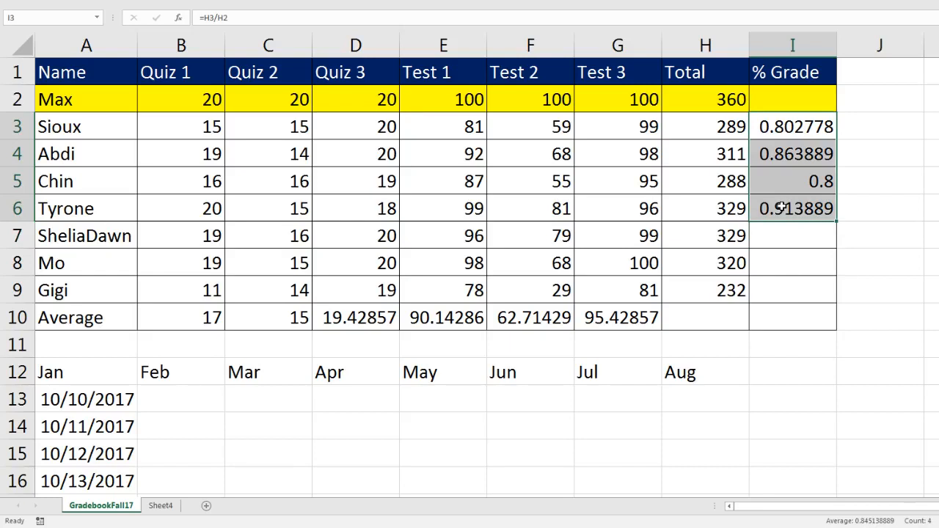
{"action": "key", "text": "Delete"}
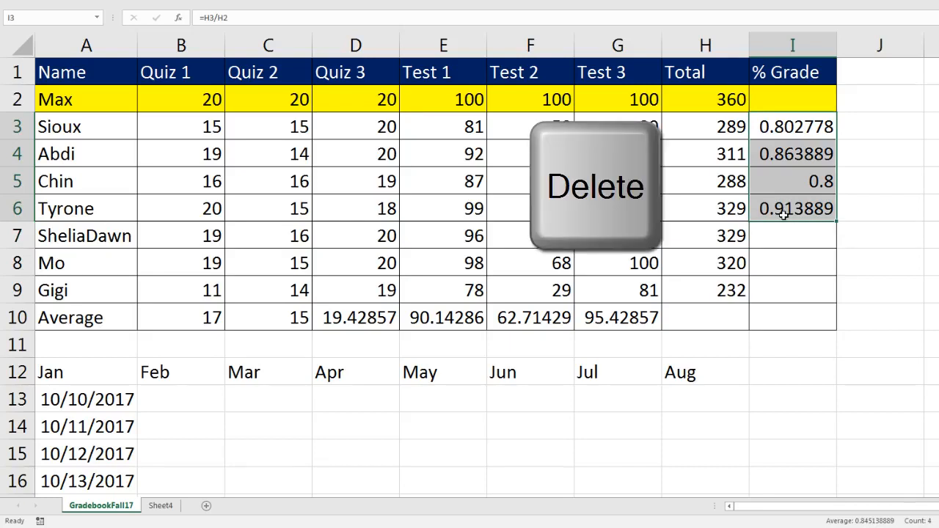
Enter the percentage formula =H3/H2 in I3 and copy it down through I9.
{"action": "left_click", "coordinate": [782, 132]}
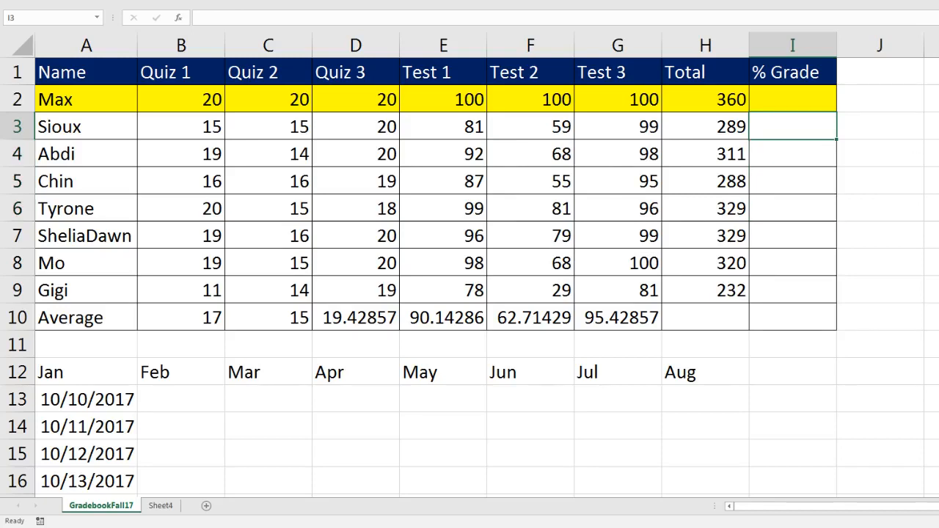
{"action": "type", "text": "="}
{"action": "key", "text": "Left"}
{"action": "type", "text": "/"}
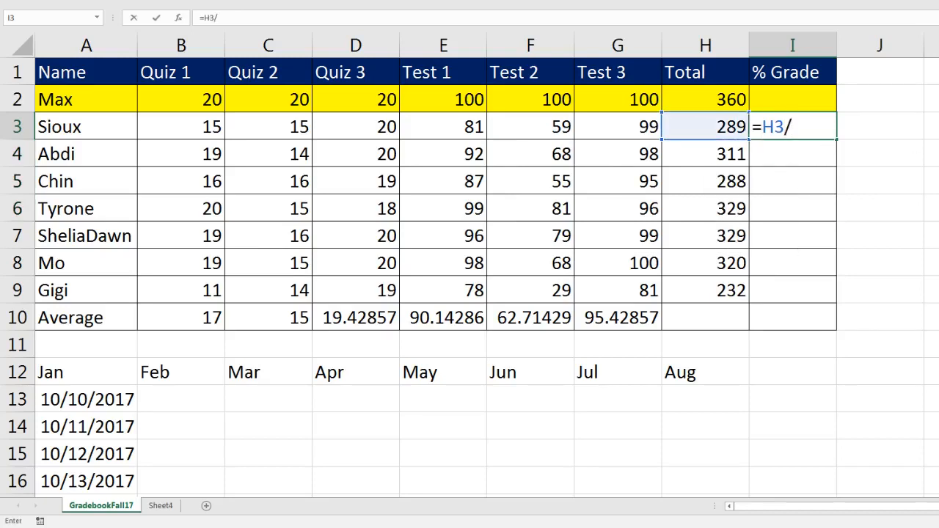
{"action": "key", "text": "Up"}
{"action": "key", "text": "Left"}
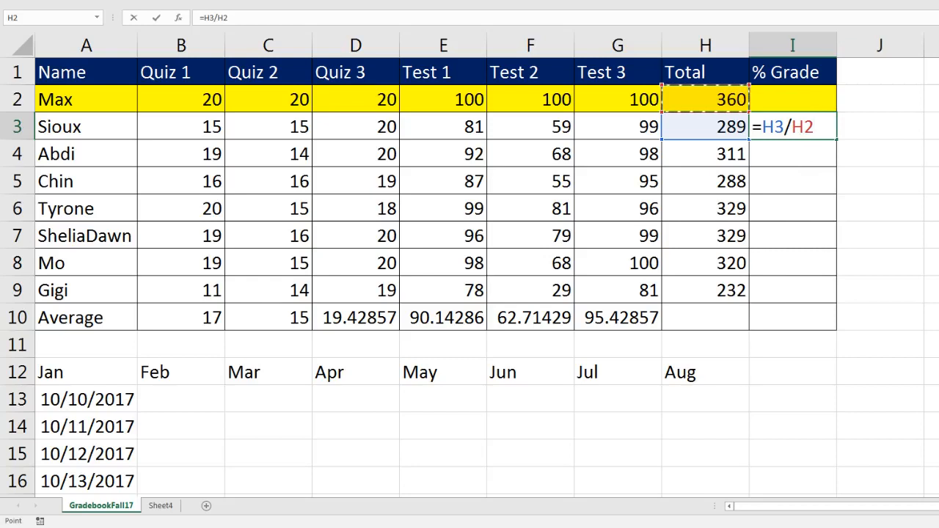
{"action": "key", "text": "ctrl+Return"}
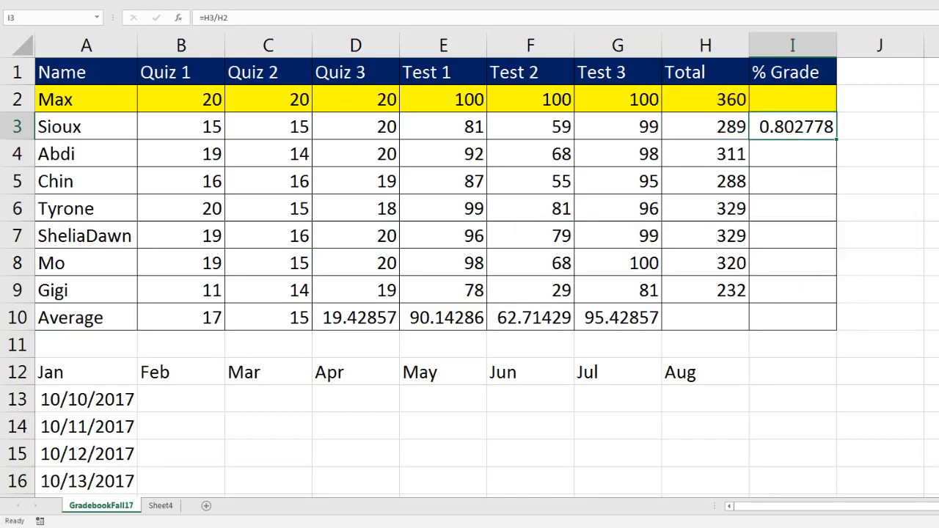
{"action": "left_click_drag", "start_coordinate": [837, 138], "coordinate": [819, 297]}
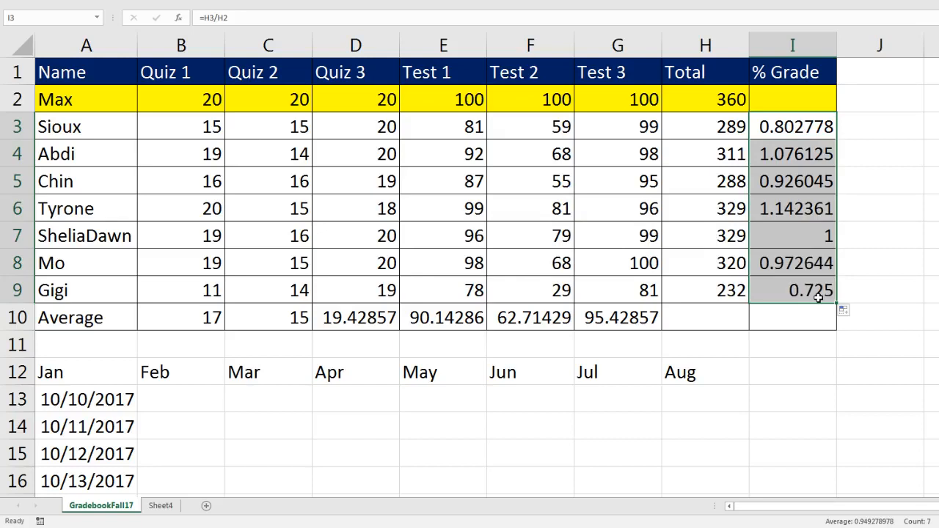
Examine which cells the copied percentage formula in I6 refers to.
{"action": "left_click", "coordinate": [804, 213]}
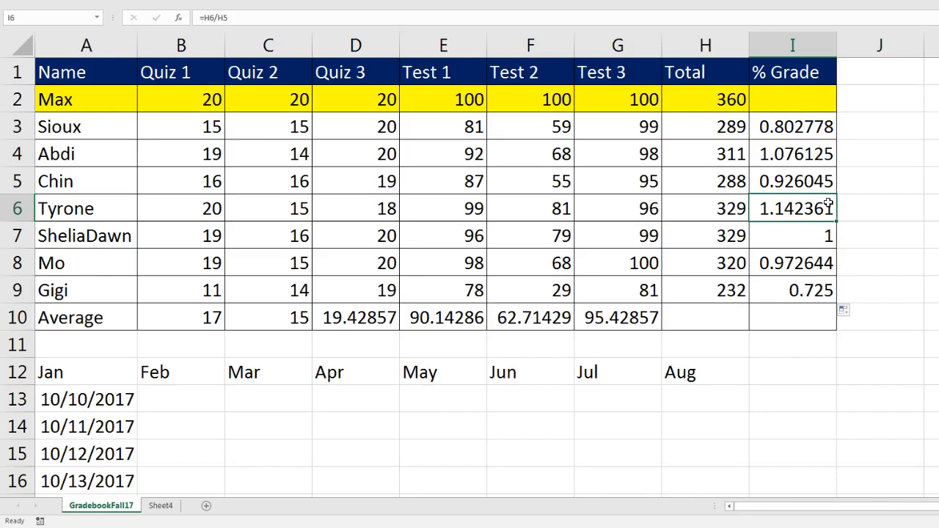
{"action": "key", "text": "F2"}
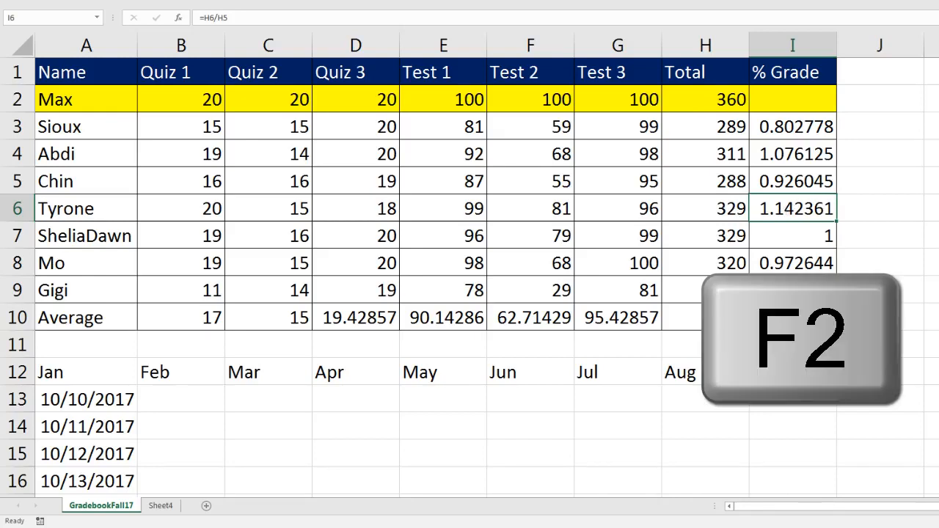
{"action": "key", "text": "F2"}
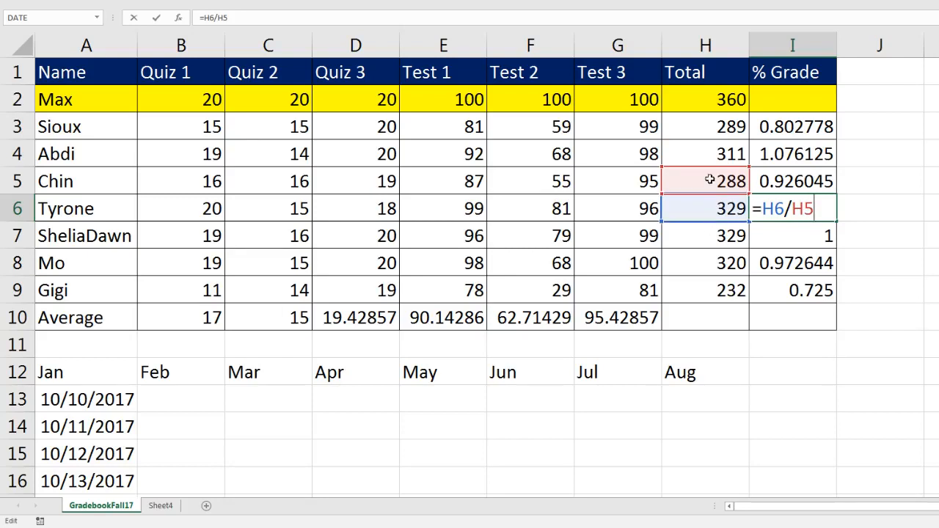
{"action": "key", "text": "Escape"}
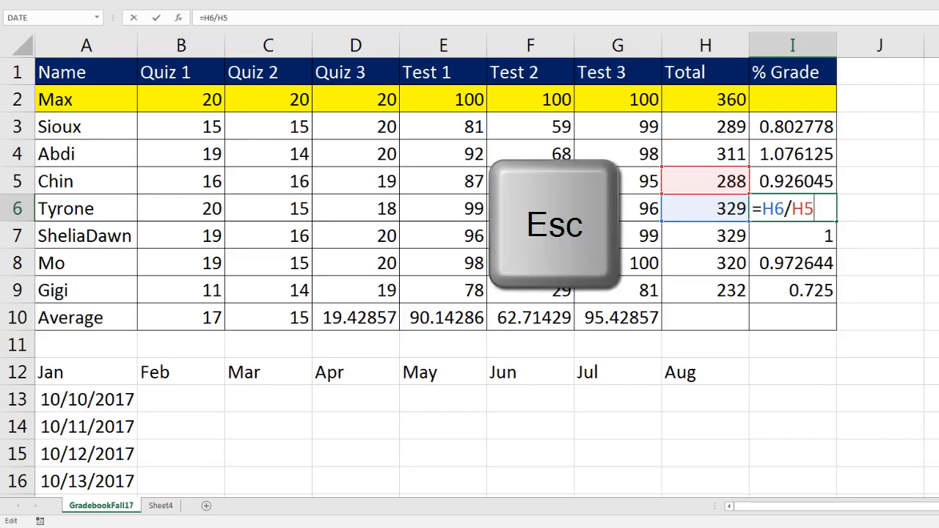
Check the cell references of the percentage formulas in I3 through I7 one by one.
{"action": "left_click", "coordinate": [818, 125]}
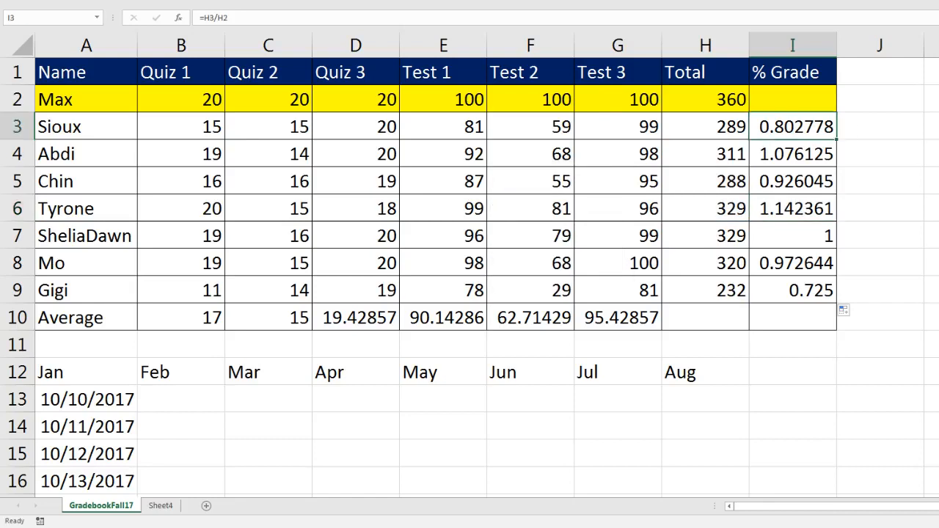
{"action": "key", "text": "F2"}
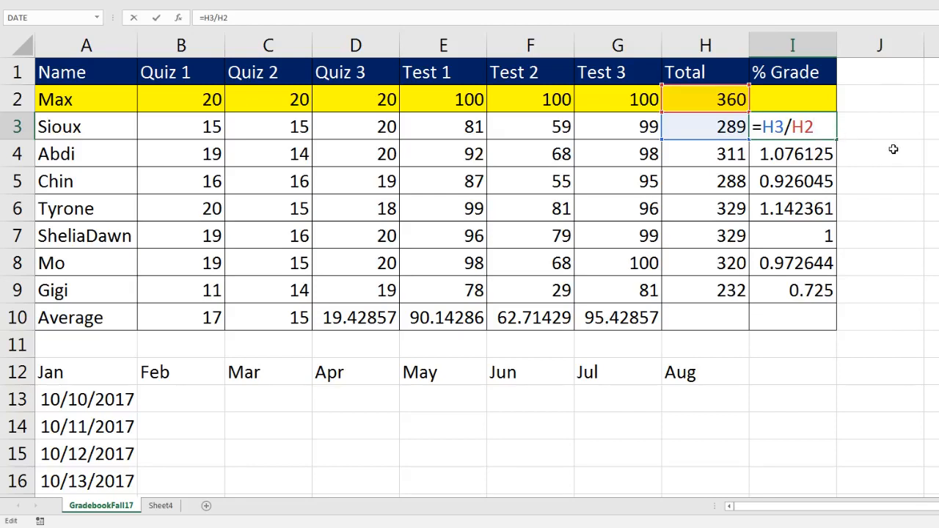
{"action": "key", "text": "Return"}
{"action": "key", "text": "F2"}
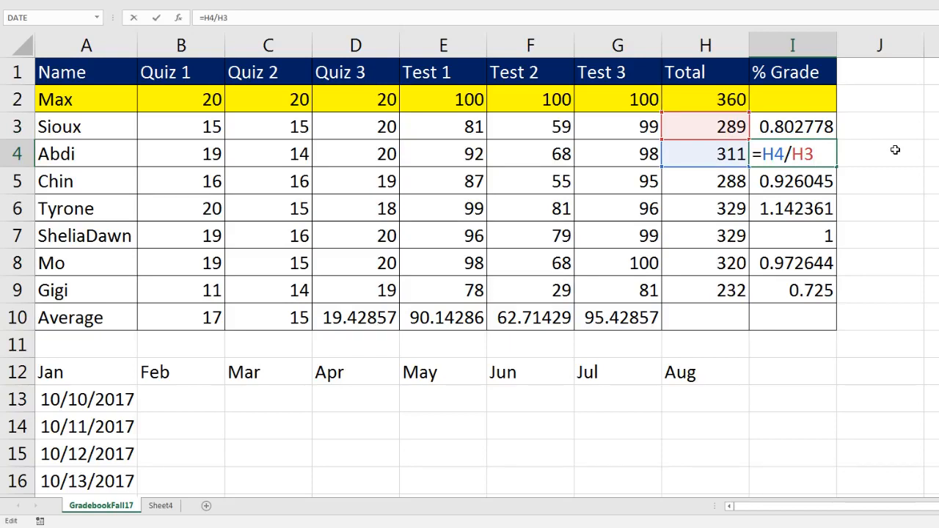
{"action": "key", "text": "Return"}
{"action": "key", "text": "F2"}
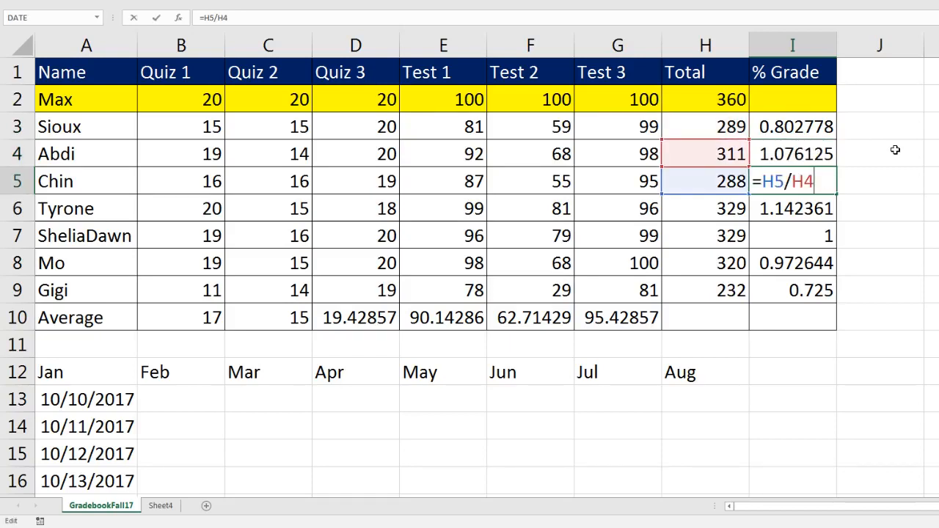
{"action": "key", "text": "Return"}
{"action": "key", "text": "F2"}
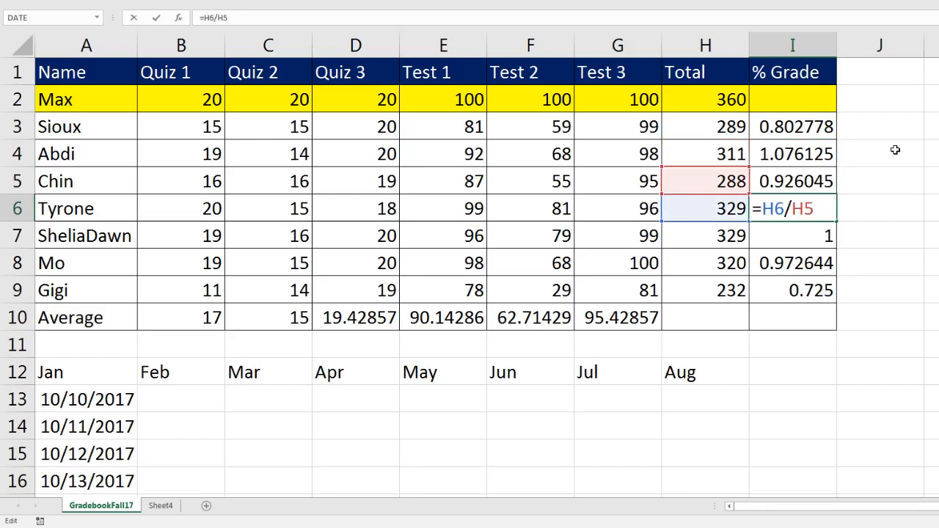
{"action": "key", "text": "Return"}
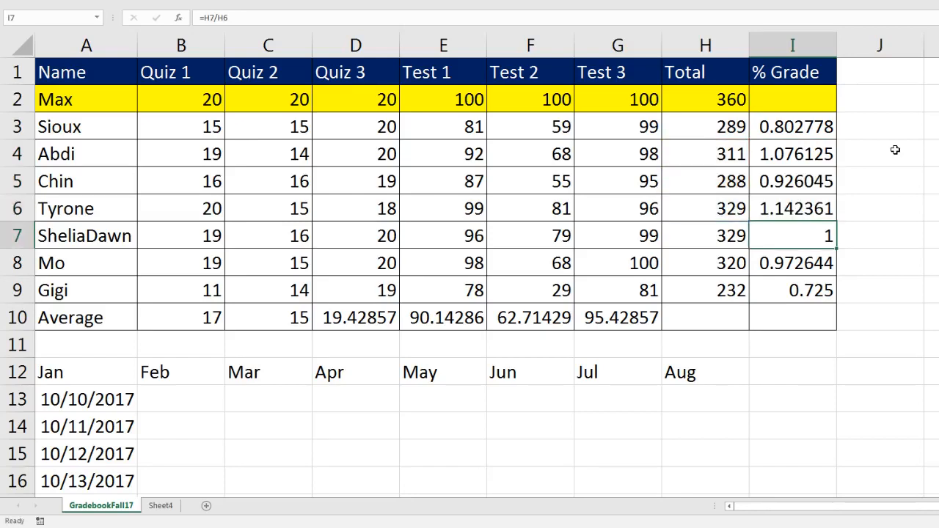
{"action": "key", "text": "F2"}
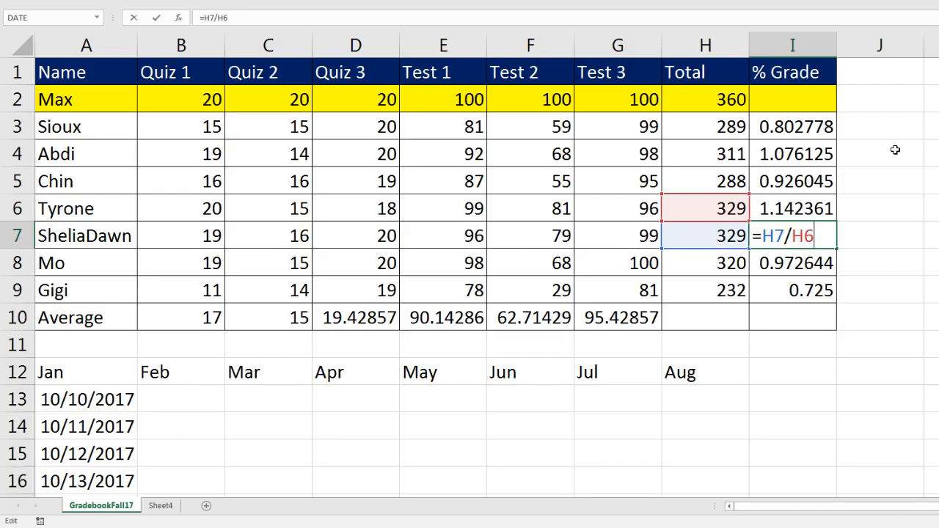
{"action": "key", "text": "Escape"}
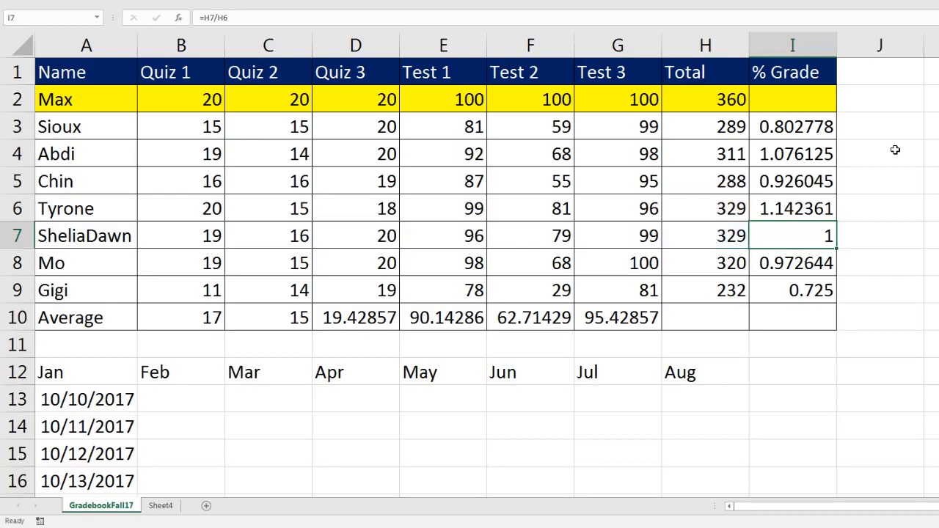
Clear the formulas from I3:I9 and enter =H3/$H$2 in I3 with an absolute reference to the maximum total.
{"action": "left_click_drag", "start_coordinate": [814, 129], "coordinate": [812, 283]}
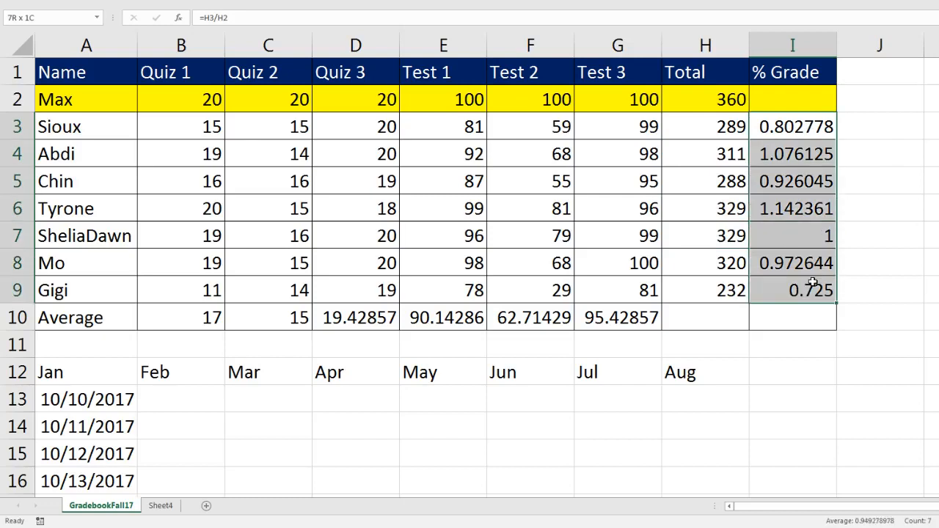
{"action": "key", "text": "Delete"}
{"action": "left_click", "coordinate": [787, 125]}
{"action": "type", "text": "="}
{"action": "key", "text": "Left"}
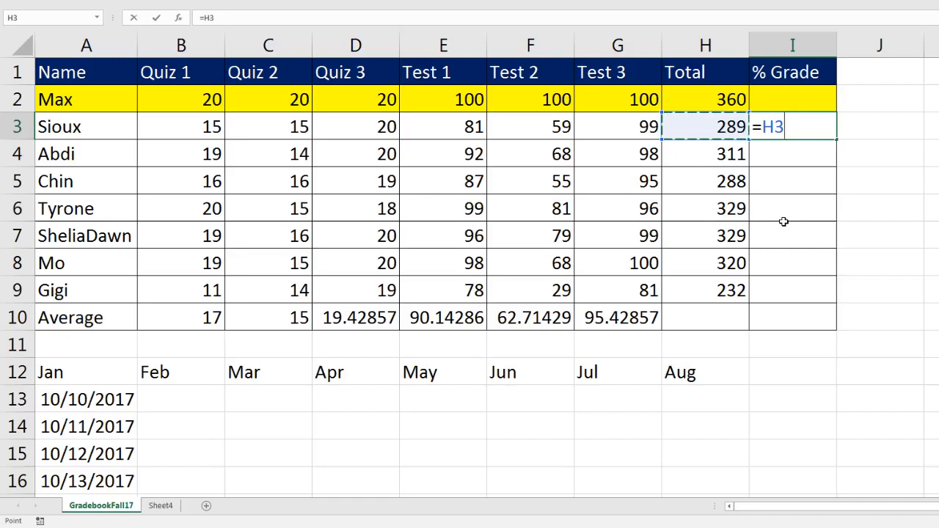
{"action": "type", "text": "/"}
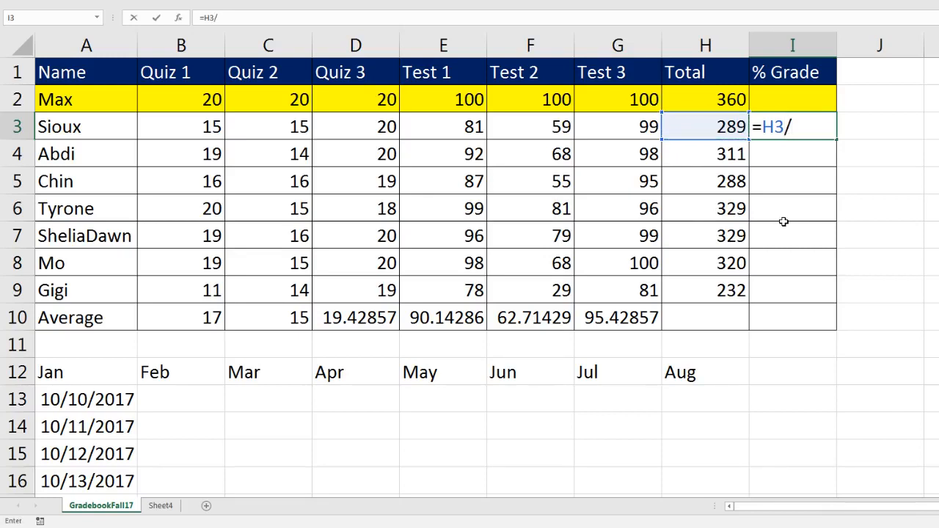
{"action": "key", "text": "Up"}
{"action": "key", "text": "Left"}
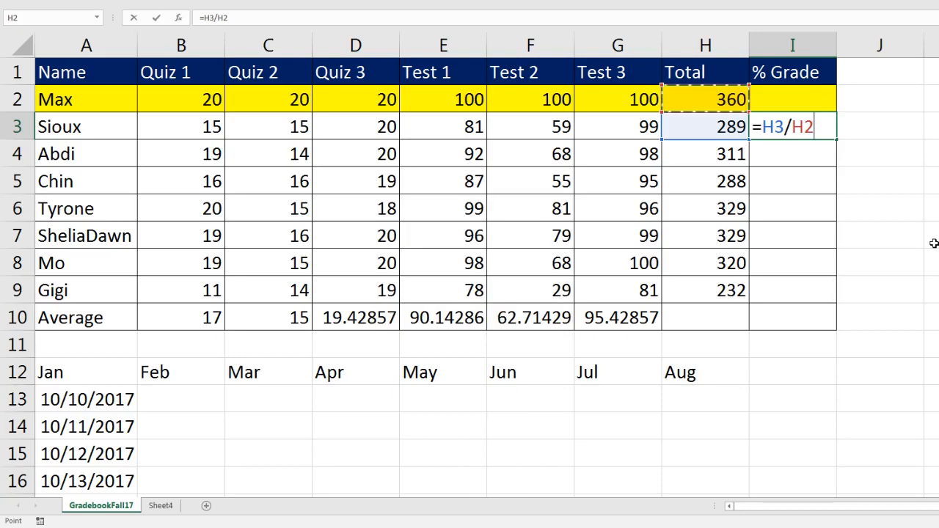
{"action": "key", "text": "F4"}
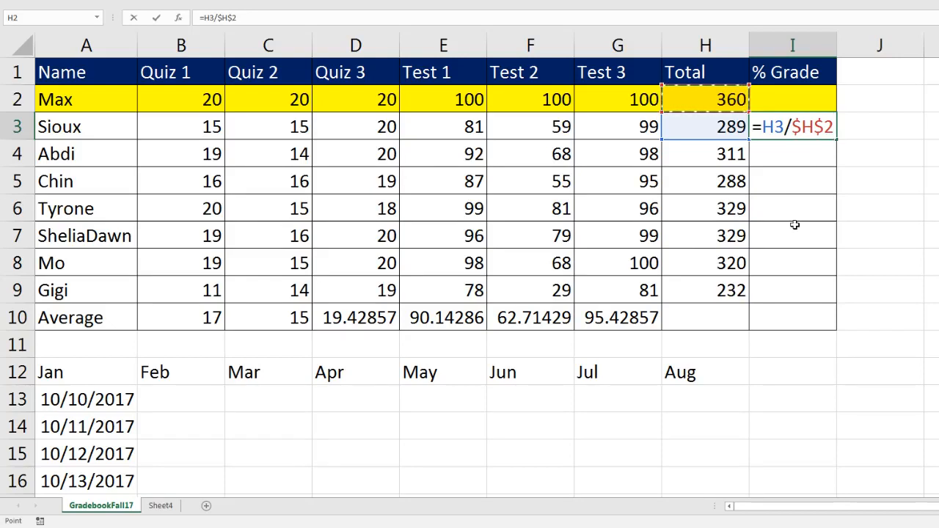
{"action": "key", "text": "ctrl+Return"}
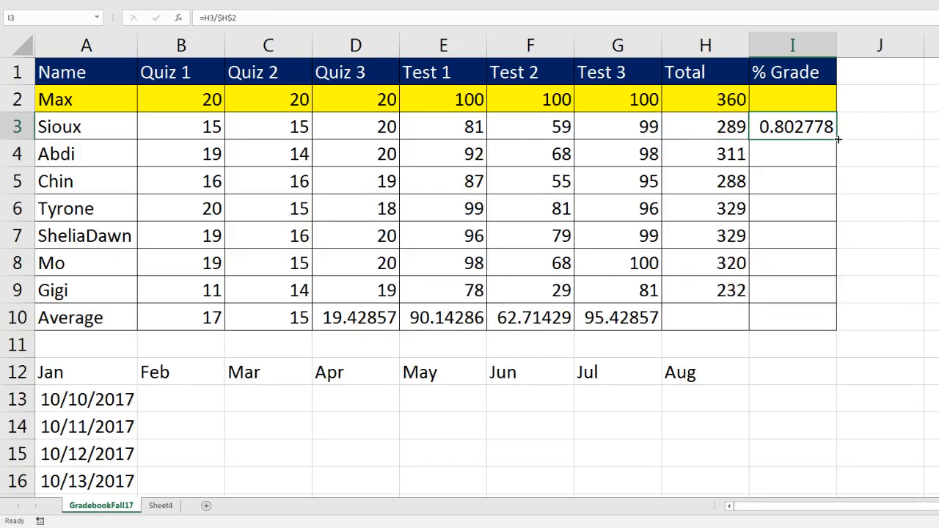
Copy the formula from I3 down through I9 and check the cell references in I9.
{"action": "left_click_drag", "start_coordinate": [838, 148], "coordinate": [817, 294]}
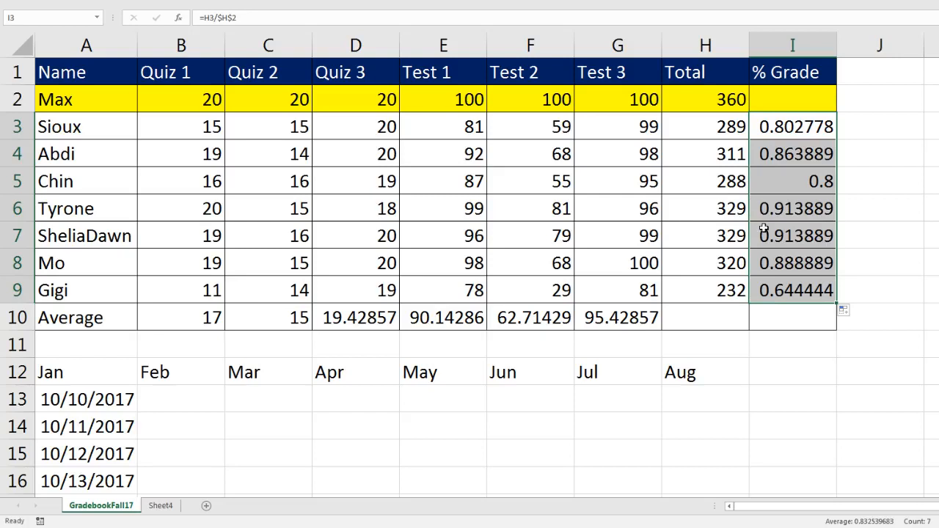
{"action": "left_click", "coordinate": [781, 292]}
{"action": "key", "text": "F2"}
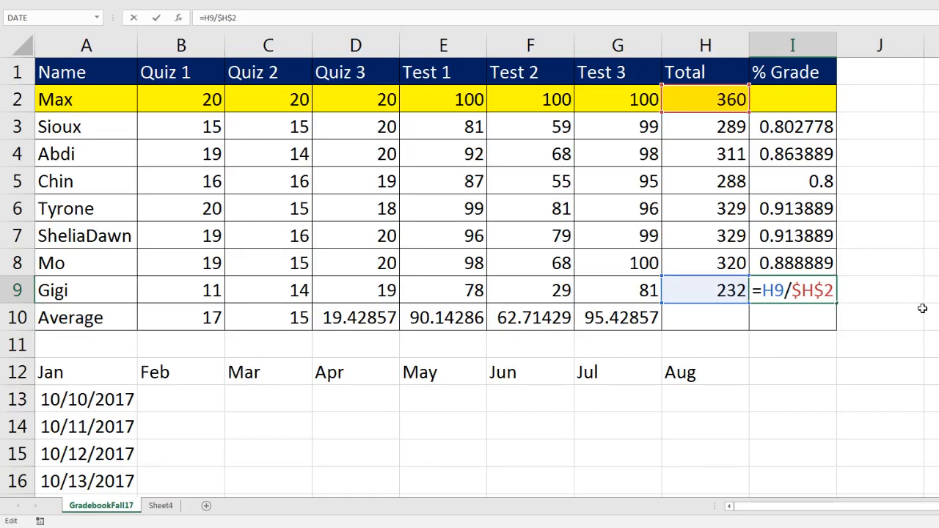
{"action": "key", "text": "Return"}
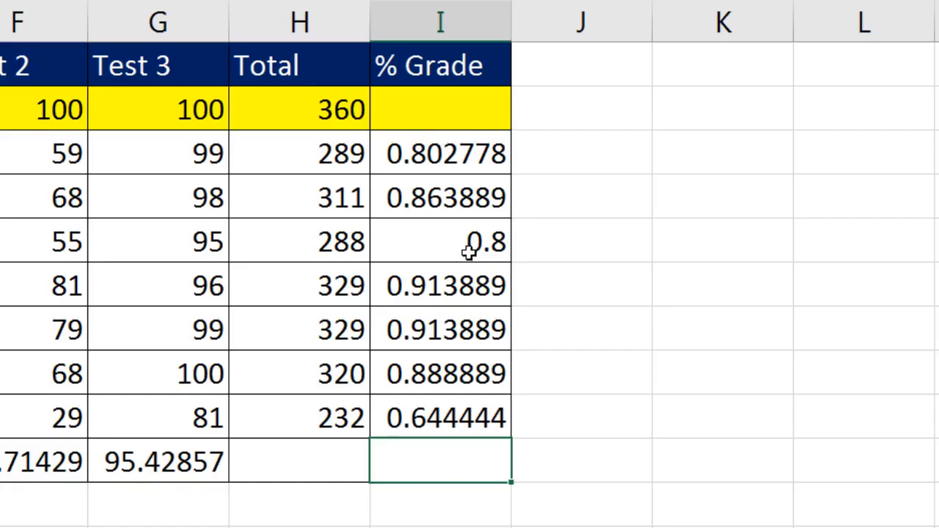
Enter the label Jan Sales in K3 and 5622.5 in K4, and format K4 as Currency.
{"action": "left_click", "coordinate": [701, 152]}
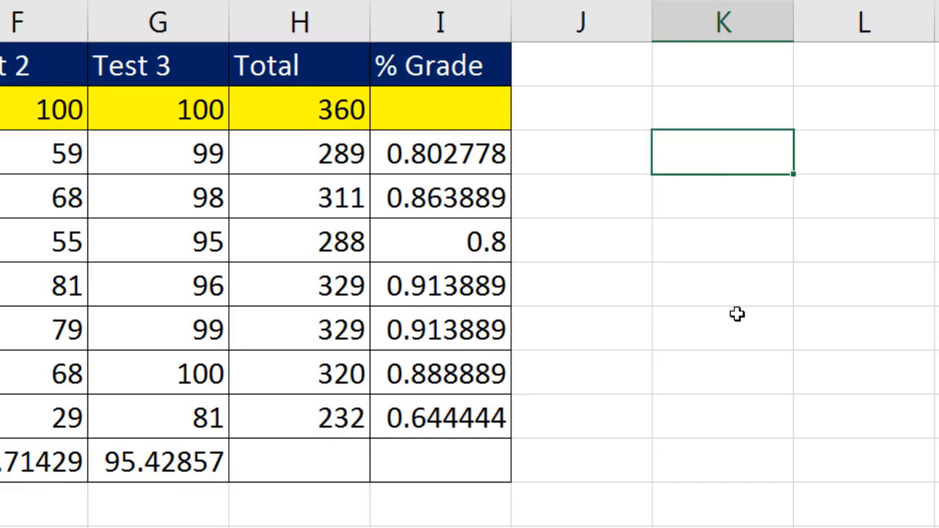
{"action": "type", "text": "Jan Sales"}
{"action": "key", "text": "Return"}
{"action": "type", "text": "56"}
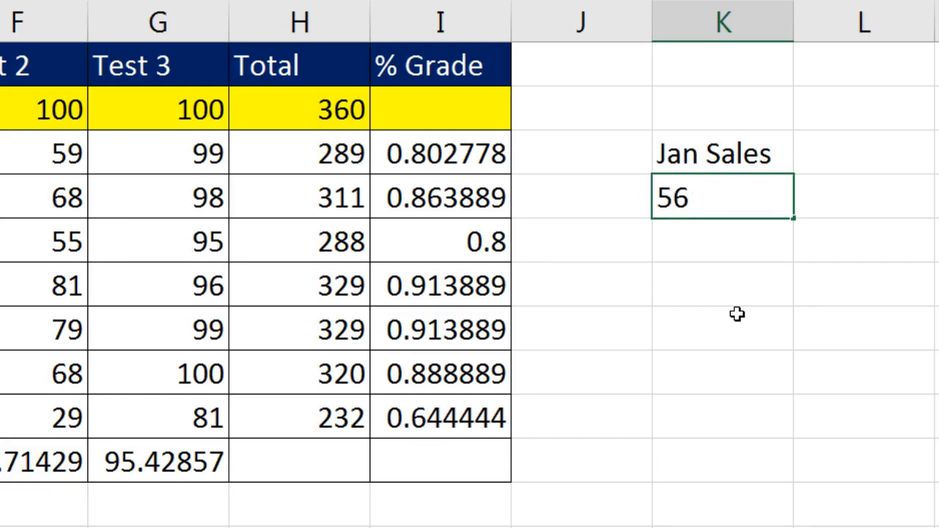
{"action": "type", "text": "22.5"}
{"action": "key", "text": "ctrl+Return"}
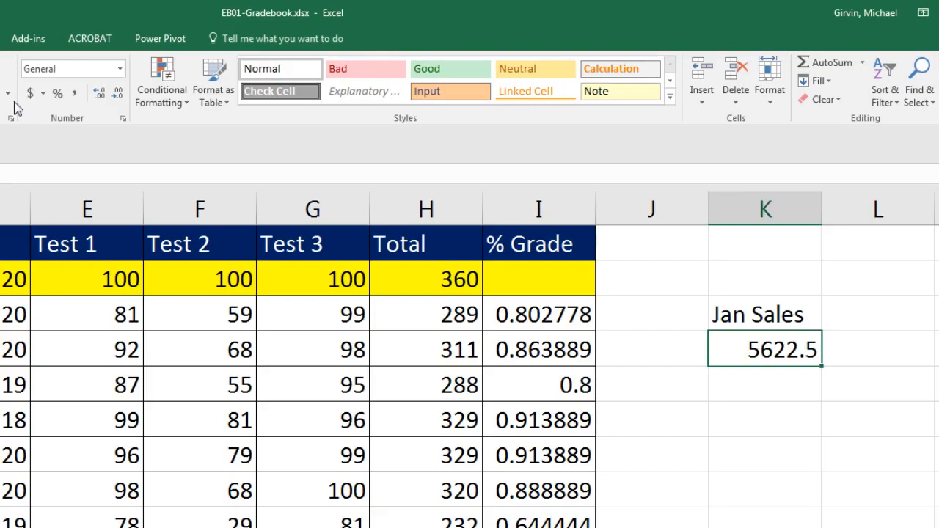
{"action": "left_click", "coordinate": [119, 71]}
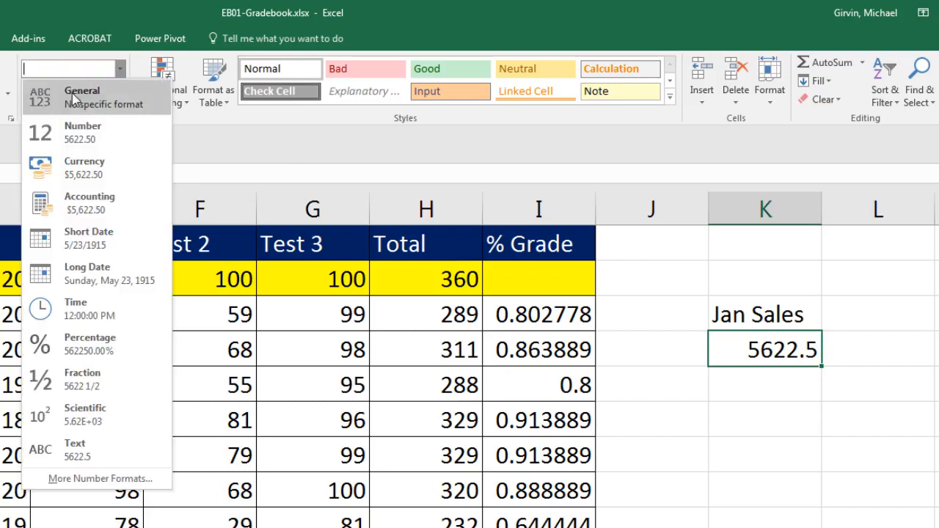
{"action": "left_click", "coordinate": [79, 182]}
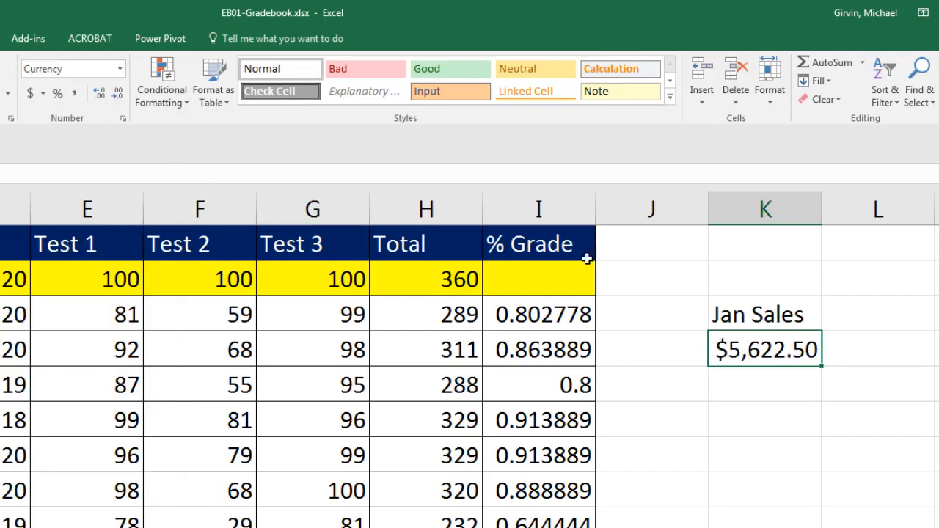
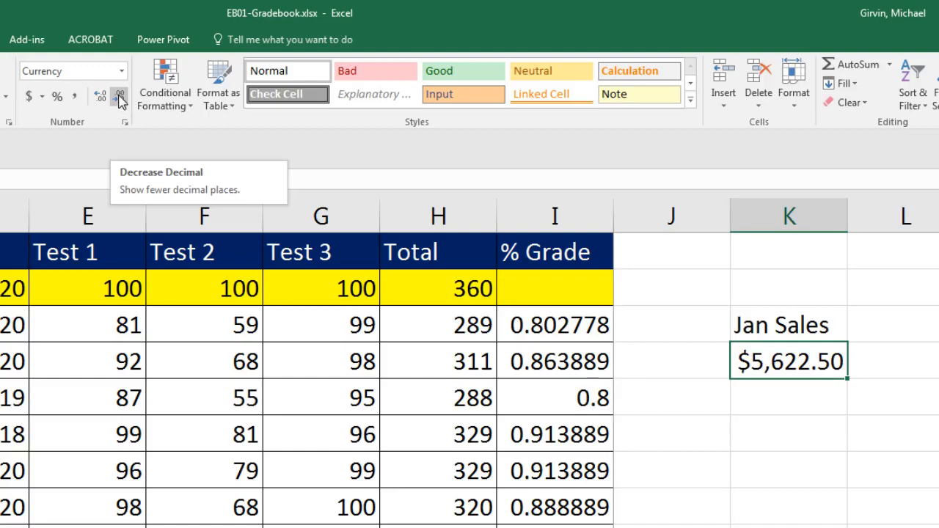
Decrease the sales amount in K4 by two decimal places and restore both decimals.
{"action": "left_click", "coordinate": [119, 99]}
{"action": "left_click", "coordinate": [120, 99]}
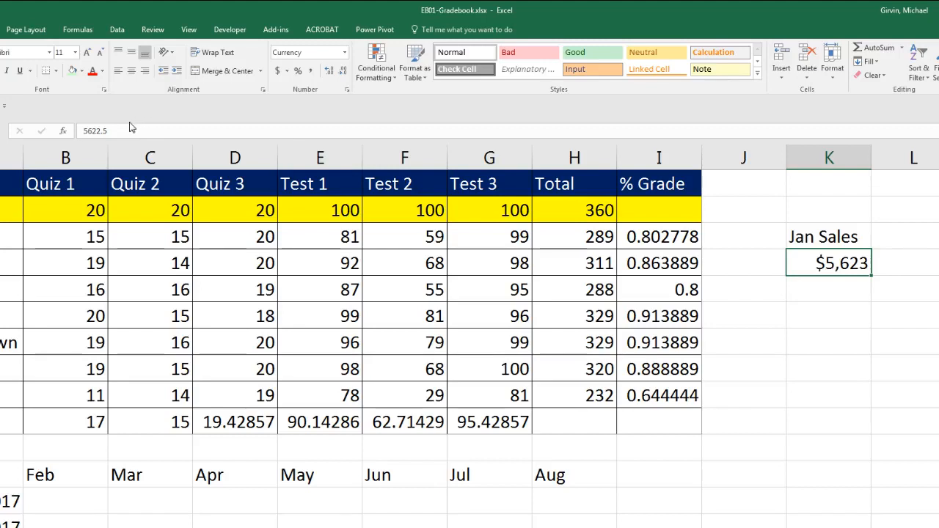
{"action": "left_click", "coordinate": [329, 71]}
{"action": "left_click", "coordinate": [330, 71]}
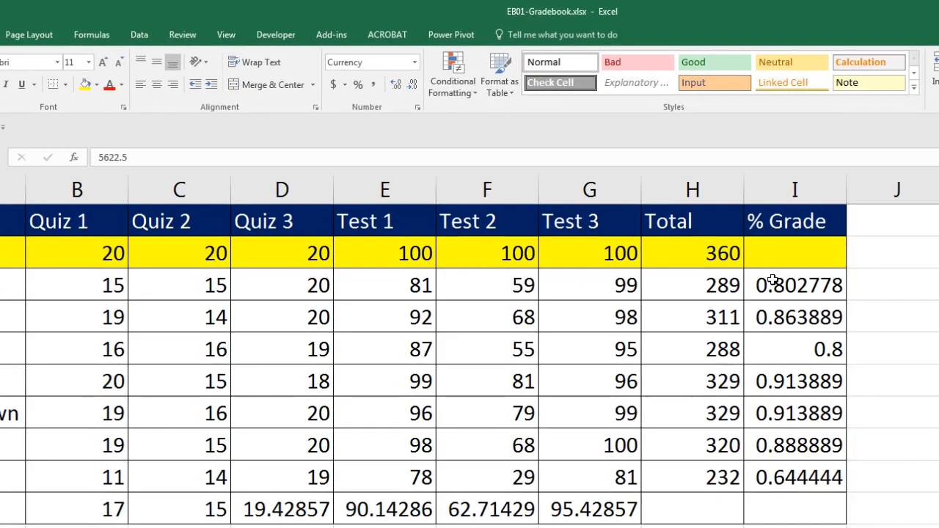
Format the grade results in I3:I9 as Percentage with two decimals.
{"action": "left_click_drag", "start_coordinate": [772, 279], "coordinate": [798, 477]}
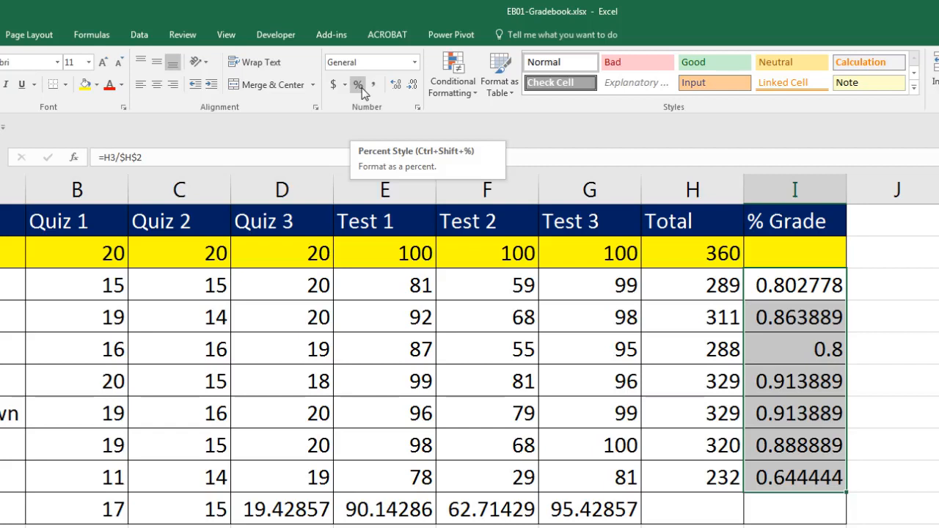
{"action": "left_click", "coordinate": [416, 63]}
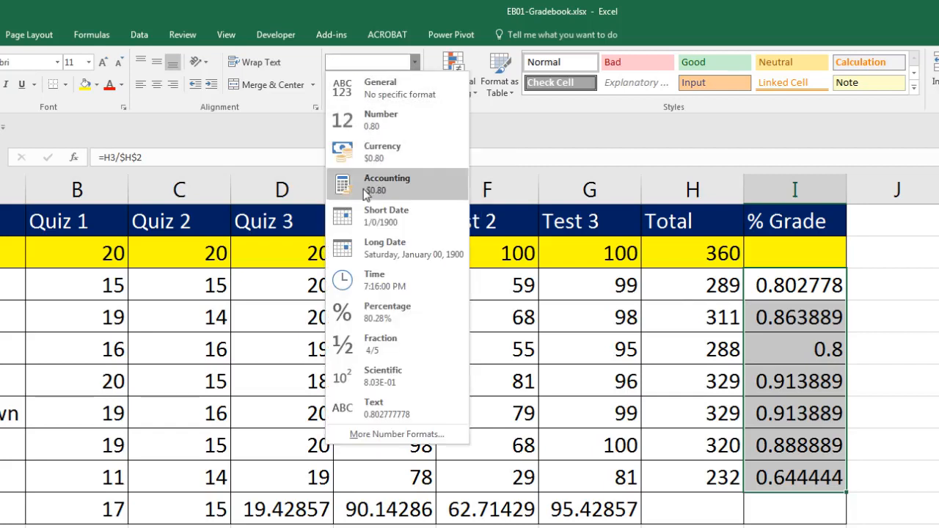
{"action": "left_click", "coordinate": [402, 321]}
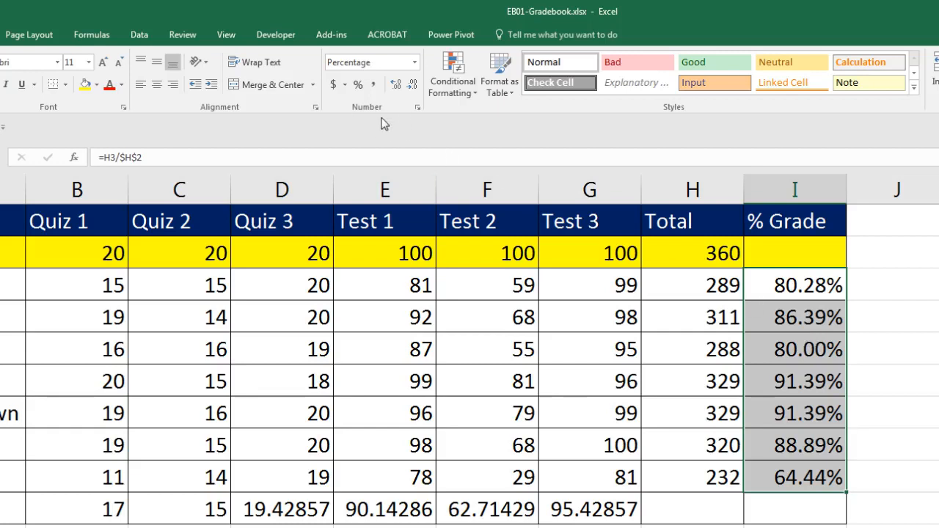
Switch the grade results in I3:I9 to the General number format and undo that change.
{"action": "left_click", "coordinate": [415, 63]}
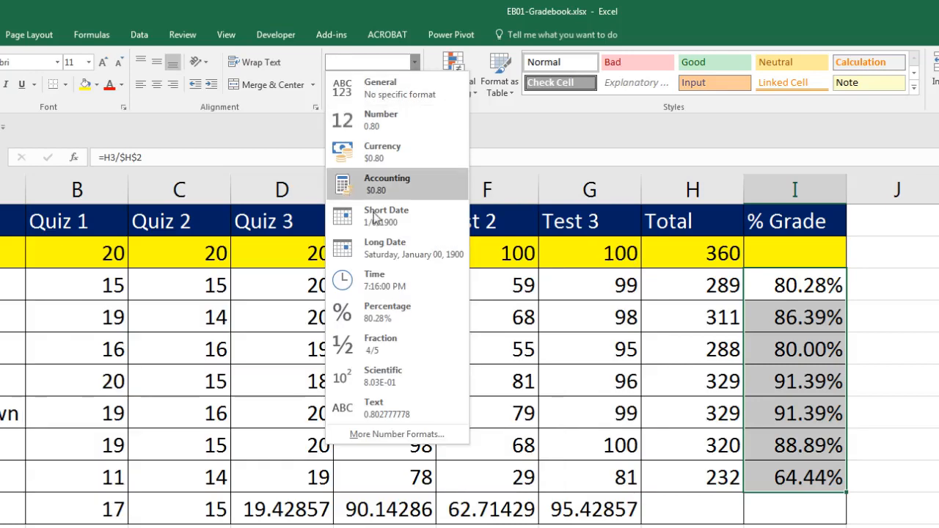
{"action": "left_click", "coordinate": [396, 93]}
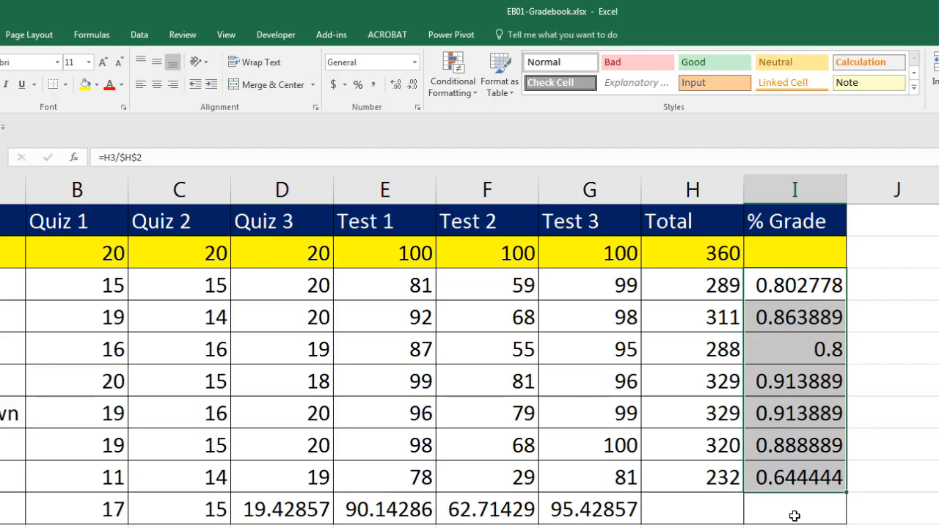
{"action": "key", "text": "ctrl+z"}
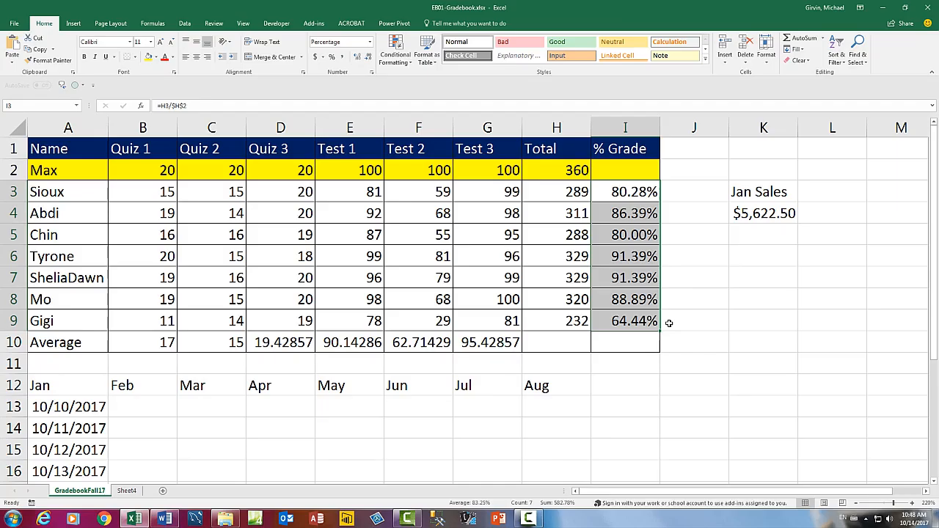
Preview the printout of the gradebook sheet, examine both pages, and return to the worksheet.
{"action": "left_click", "coordinate": [673, 367]}
{"action": "left_click_drag", "start_coordinate": [650, 338], "coordinate": [41, 145]}
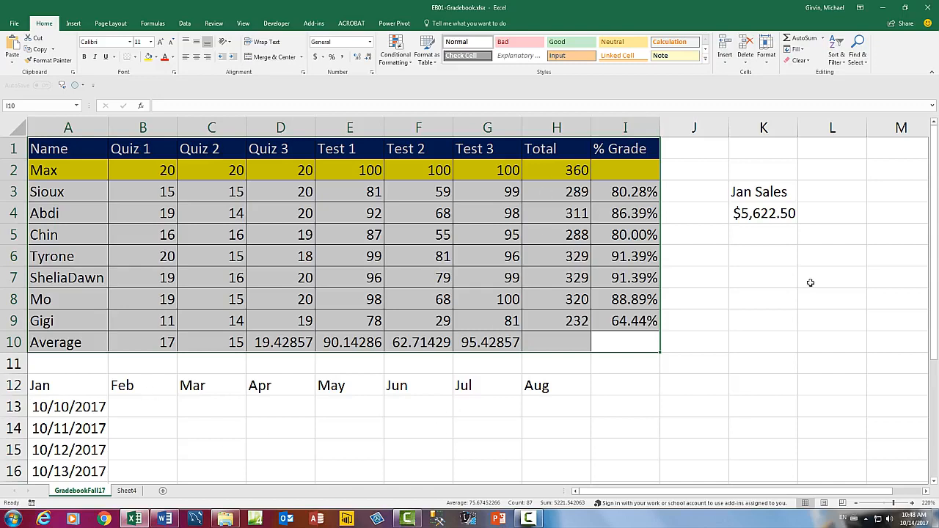
{"action": "left_click", "coordinate": [613, 338]}
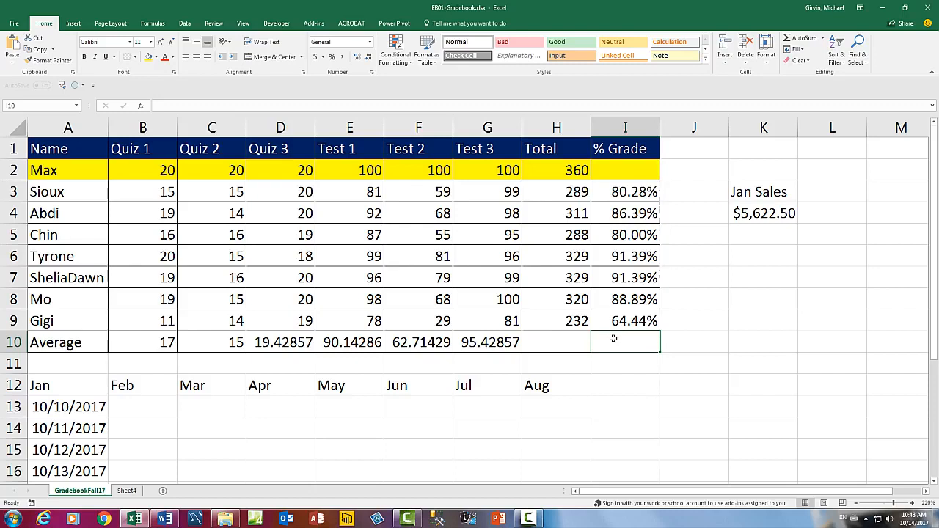
{"action": "key", "text": "ctrl+p"}
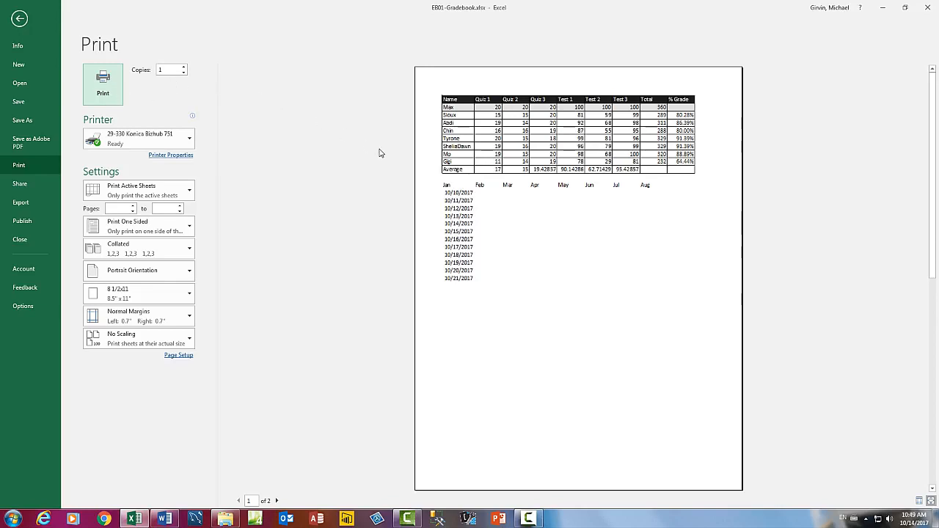
{"action": "left_click", "coordinate": [277, 501]}
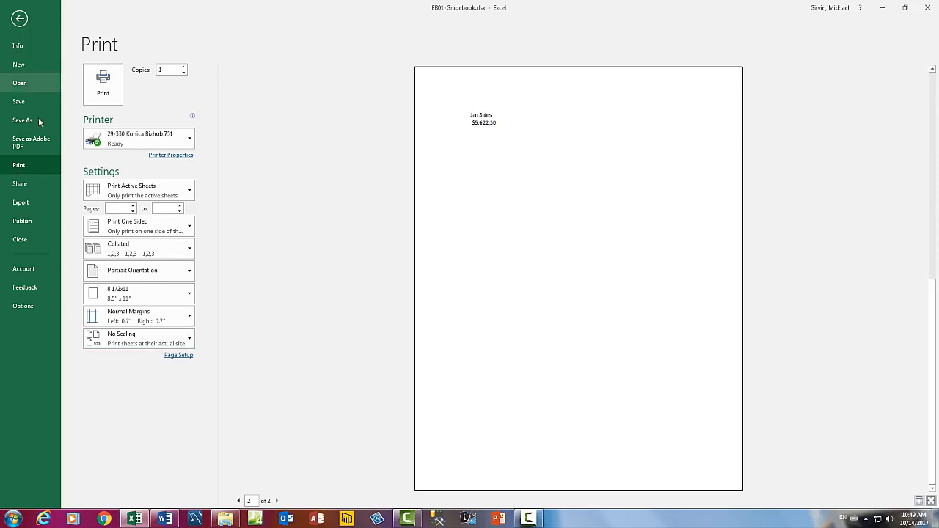
{"action": "key", "text": "Escape"}
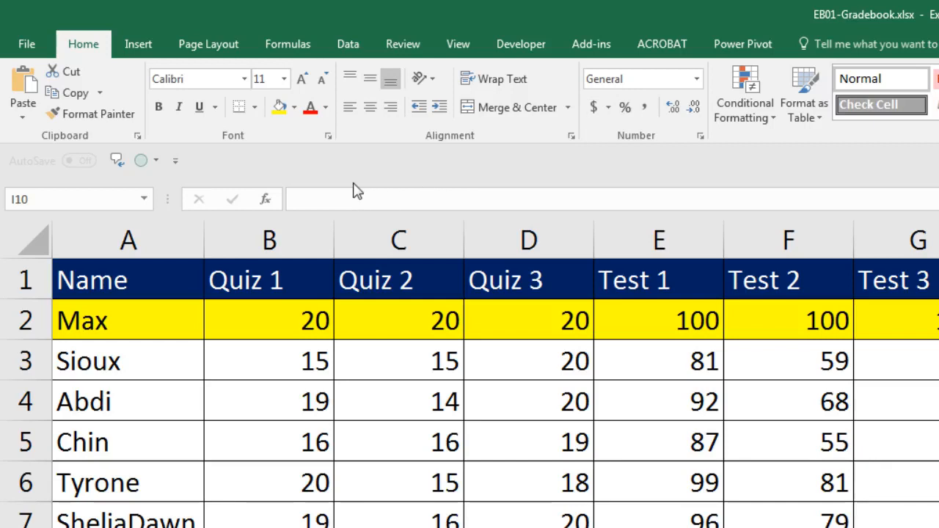
{"action": "left_click", "coordinate": [199, 55]}
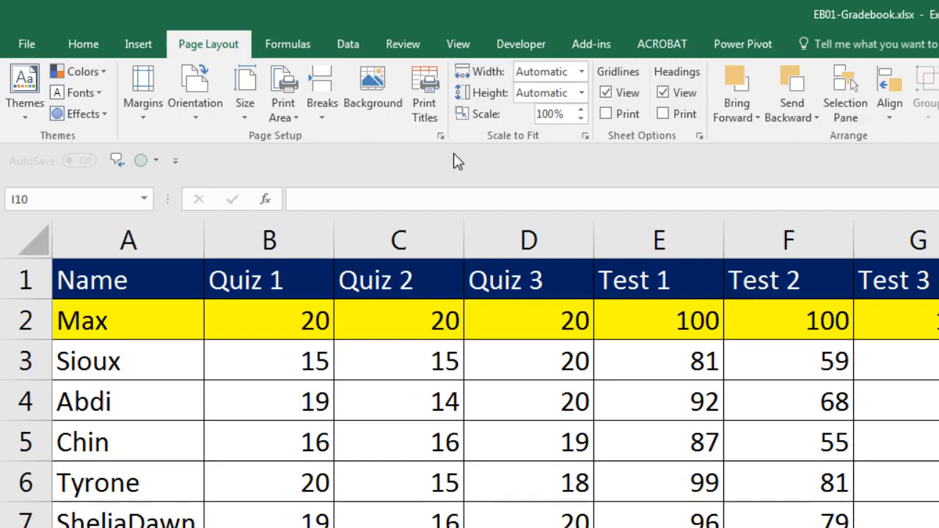
{"action": "key", "text": "alt"}
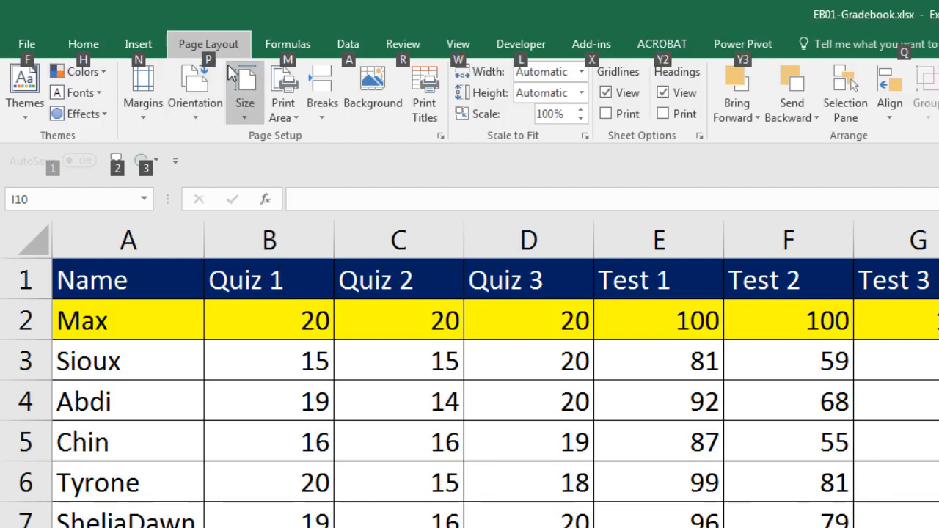
{"action": "key", "text": "p"}
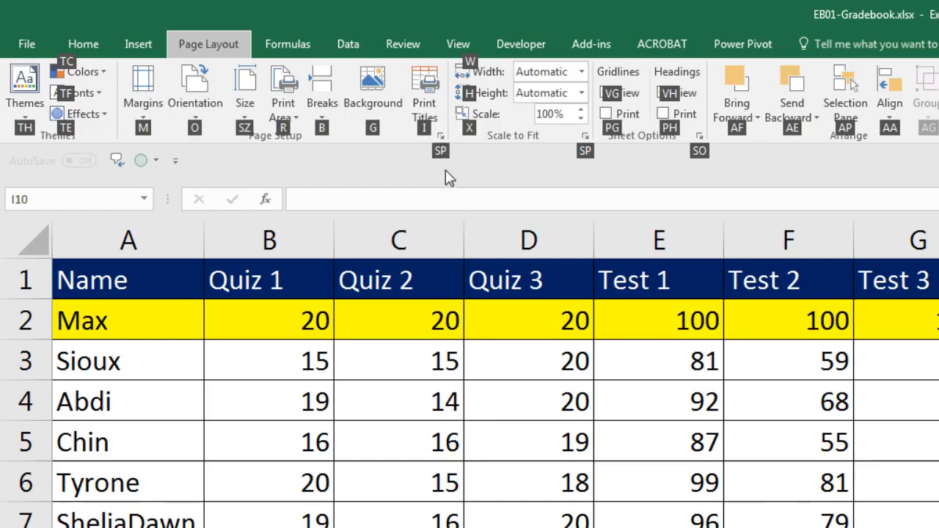
{"action": "key", "text": "s"}
{"action": "key", "text": "p"}
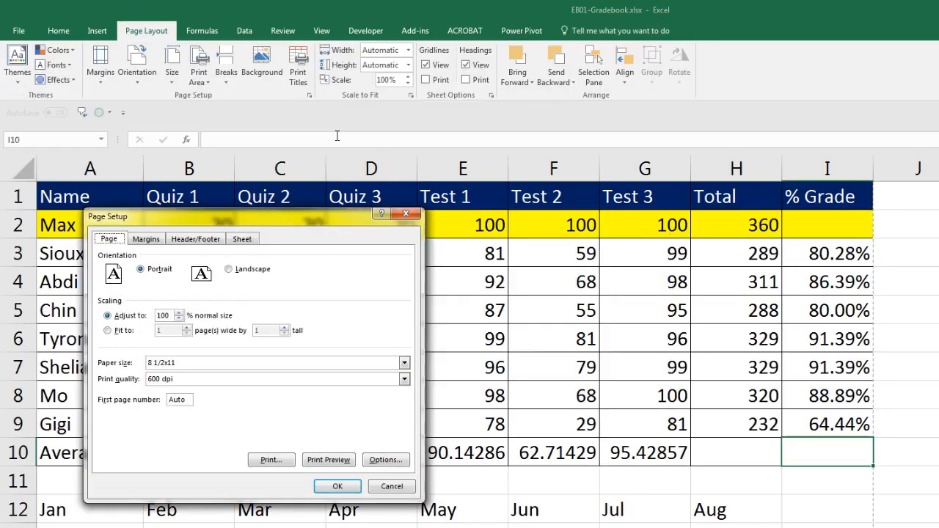
{"action": "key", "text": "Escape"}
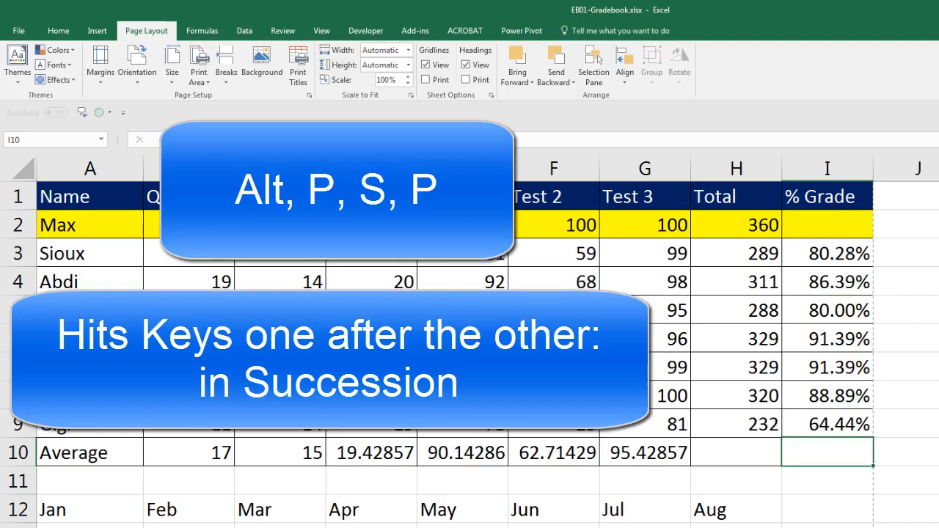
Open the Page Setup dialog and review its Margins, Header/Footer, Sheet and Page settings.
{"action": "key", "text": "alt"}
{"action": "key", "text": "p"}
{"action": "key", "text": "s"}
{"action": "key", "text": "p"}
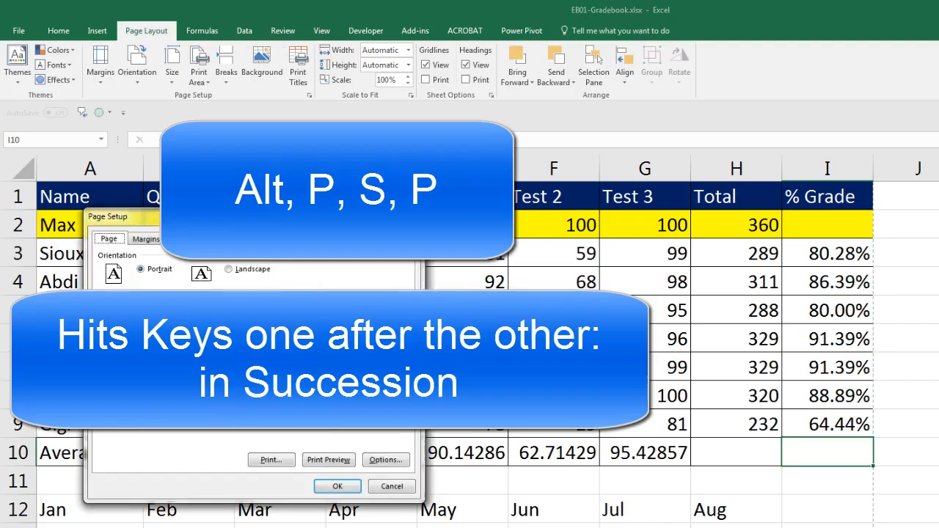
{"action": "left_click_drag", "start_coordinate": [352, 217], "coordinate": [497, 217]}
{"action": "left_click", "coordinate": [301, 228]}
{"action": "left_click", "coordinate": [343, 231]}
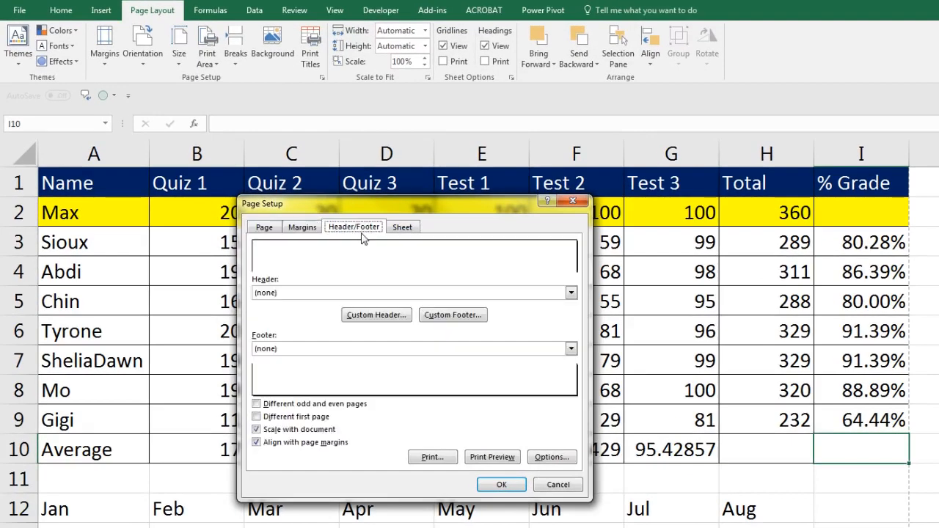
{"action": "left_click", "coordinate": [411, 230]}
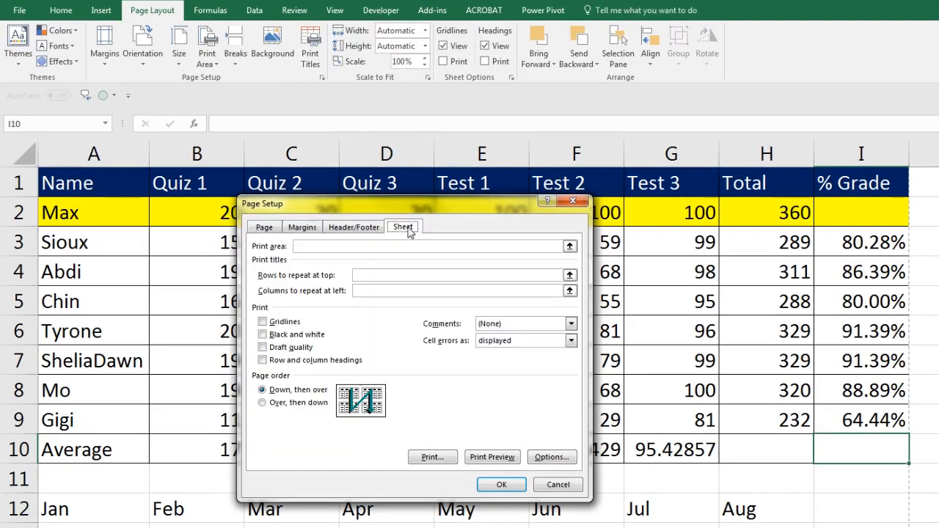
{"action": "left_click", "coordinate": [266, 230]}
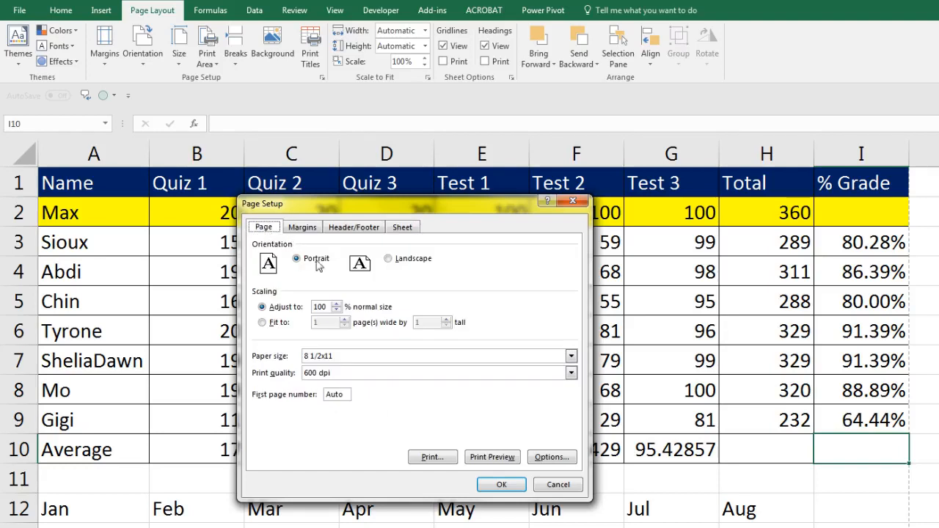
Set the page orientation to Landscape and adjust the print scaling to 125% of normal size.
{"action": "left_click", "coordinate": [389, 261]}
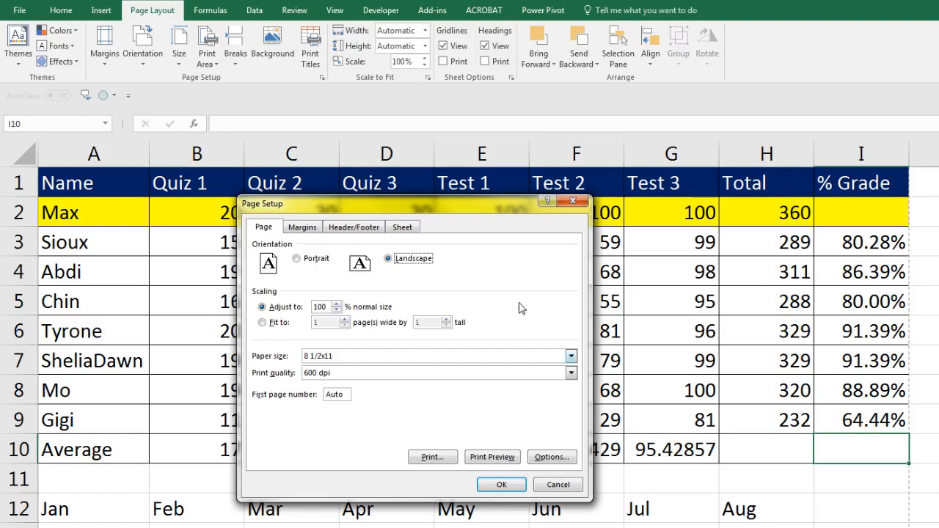
{"action": "left_click", "coordinate": [264, 326]}
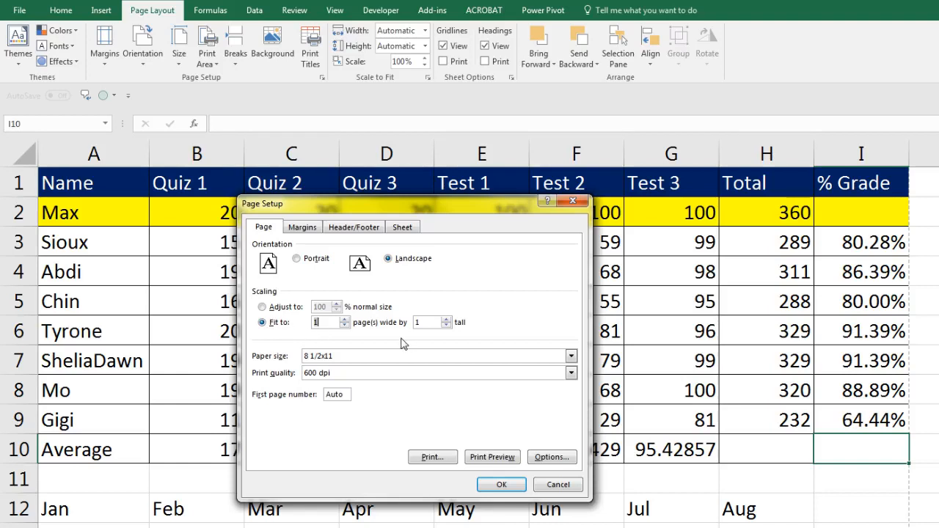
{"action": "left_click", "coordinate": [263, 307]}
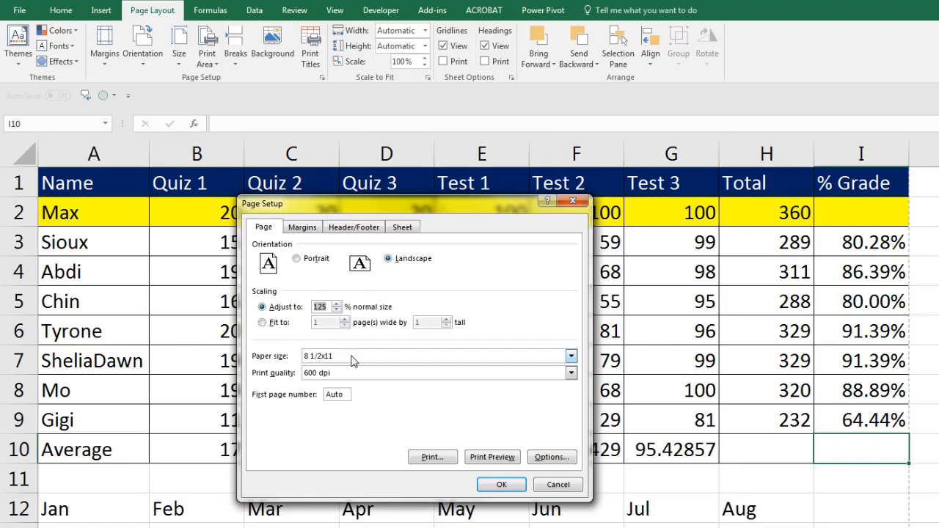
Center the printout horizontally on the page, leaving vertical centering off.
{"action": "left_click", "coordinate": [304, 228]}
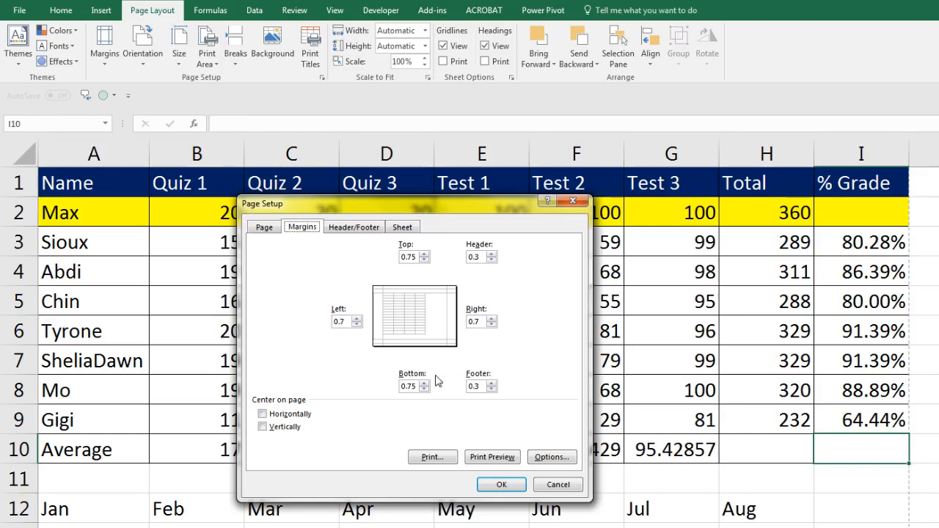
{"action": "left_click", "coordinate": [263, 414]}
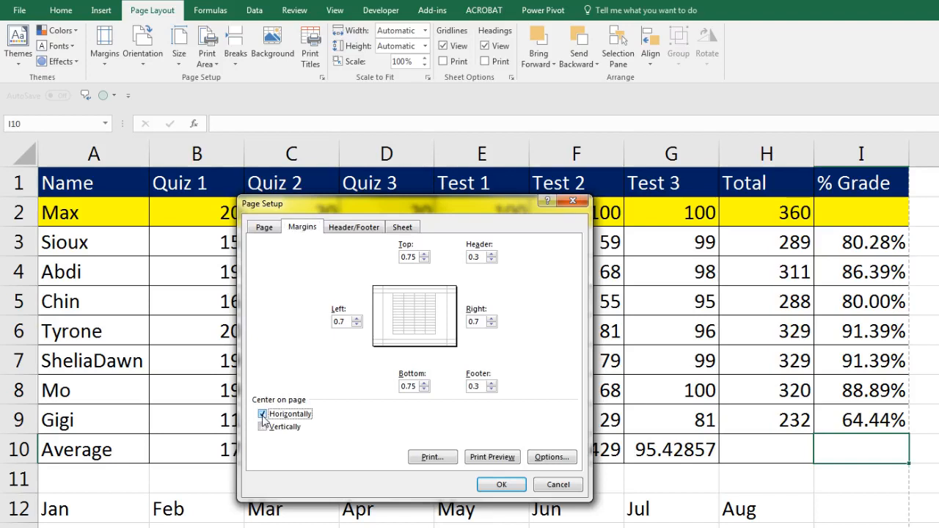
{"action": "left_click", "coordinate": [262, 427]}
{"action": "left_click", "coordinate": [262, 427]}
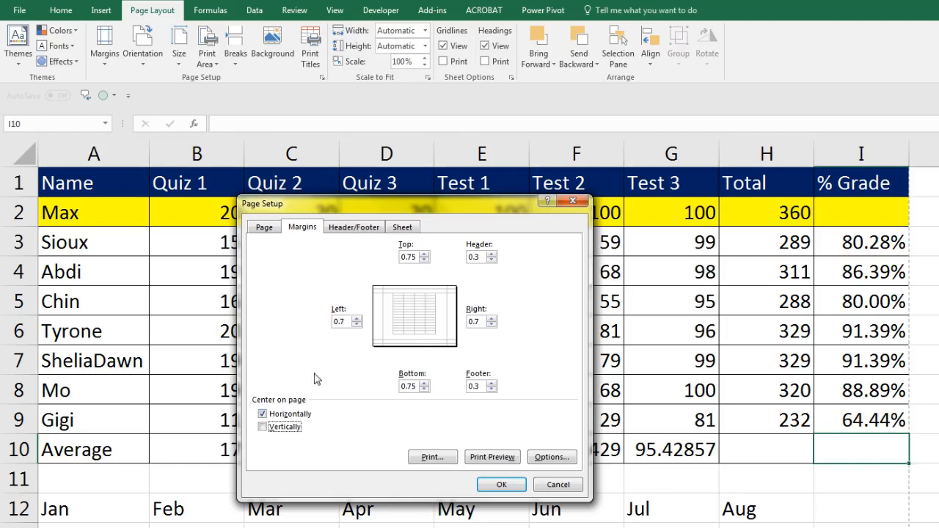
Review the built-in header choices and set the page footer to "Page 1 of ?".
{"action": "left_click", "coordinate": [363, 231]}
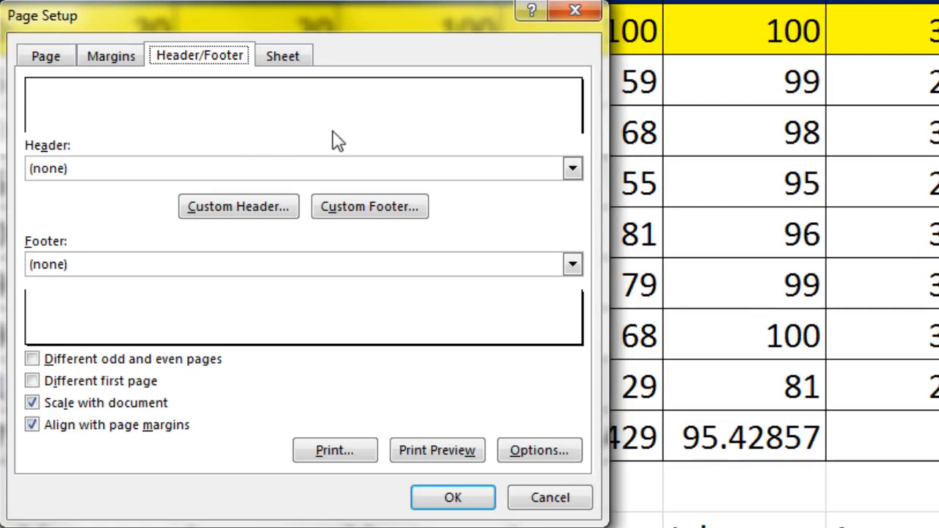
{"action": "left_click", "coordinate": [572, 170]}
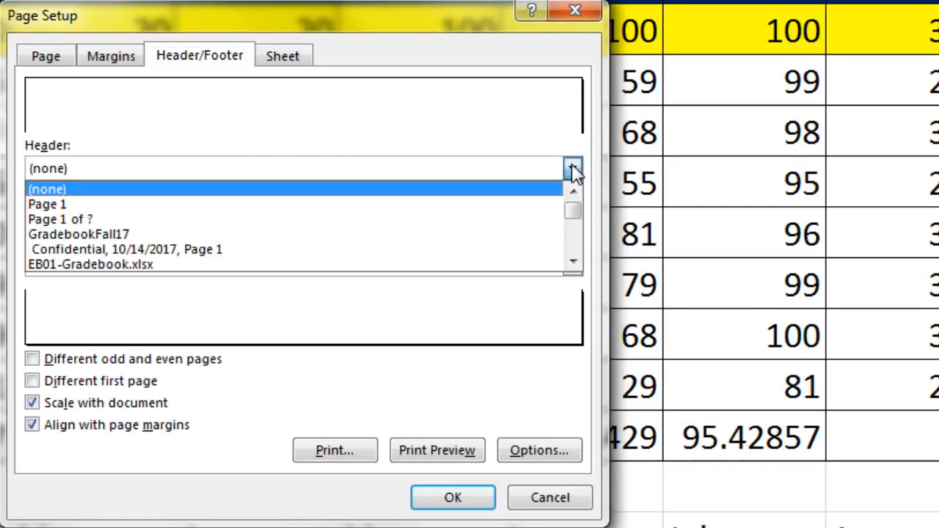
{"action": "left_click", "coordinate": [573, 171]}
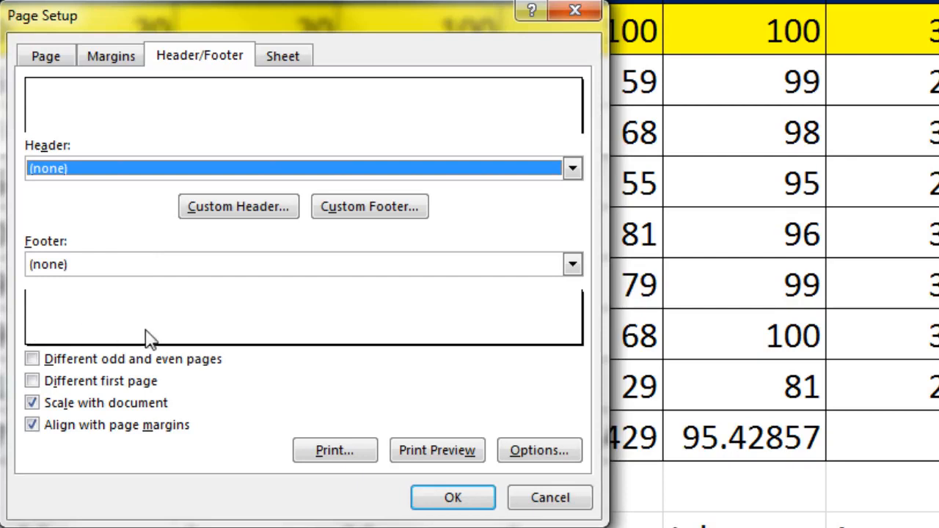
{"action": "left_click", "coordinate": [572, 265]}
{"action": "left_click", "coordinate": [572, 269]}
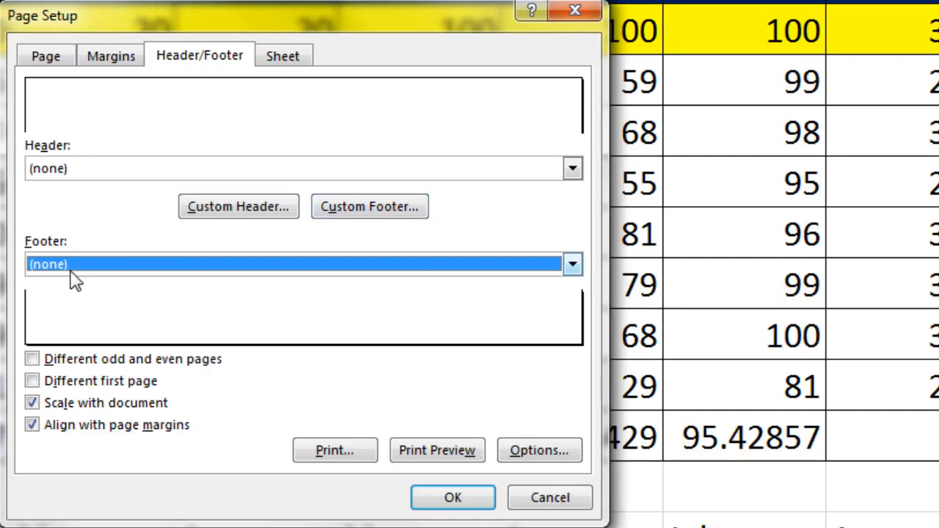
{"action": "left_click", "coordinate": [572, 267]}
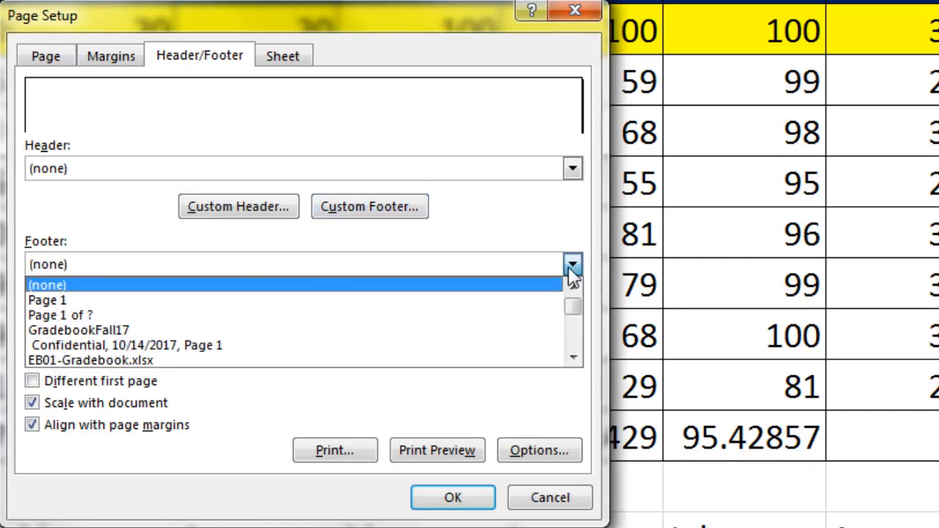
{"action": "left_click", "coordinate": [193, 316]}
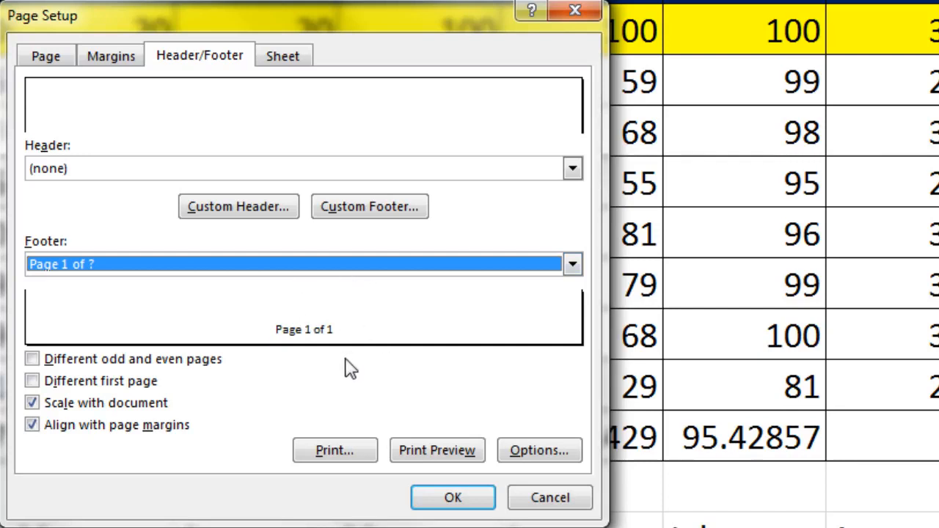
Open the custom footer for editing and enter "Your Name" in its left section.
{"action": "left_click", "coordinate": [379, 209]}
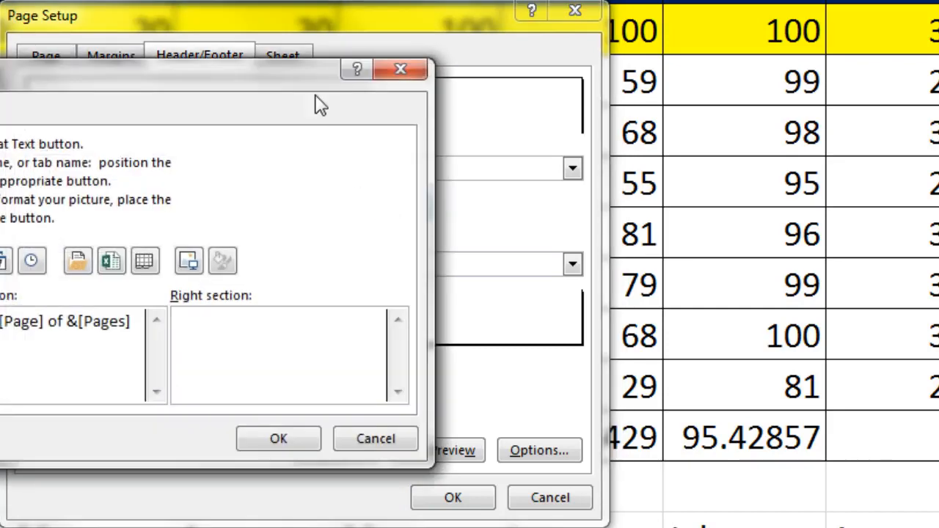
{"action": "left_click_drag", "start_coordinate": [328, 101], "coordinate": [625, 109]}
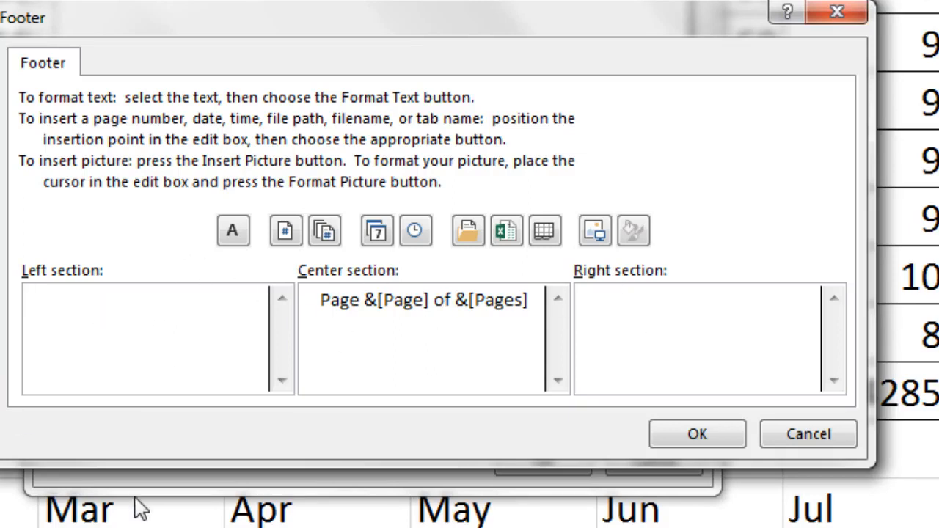
{"action": "type", "text": "Your Anme"}
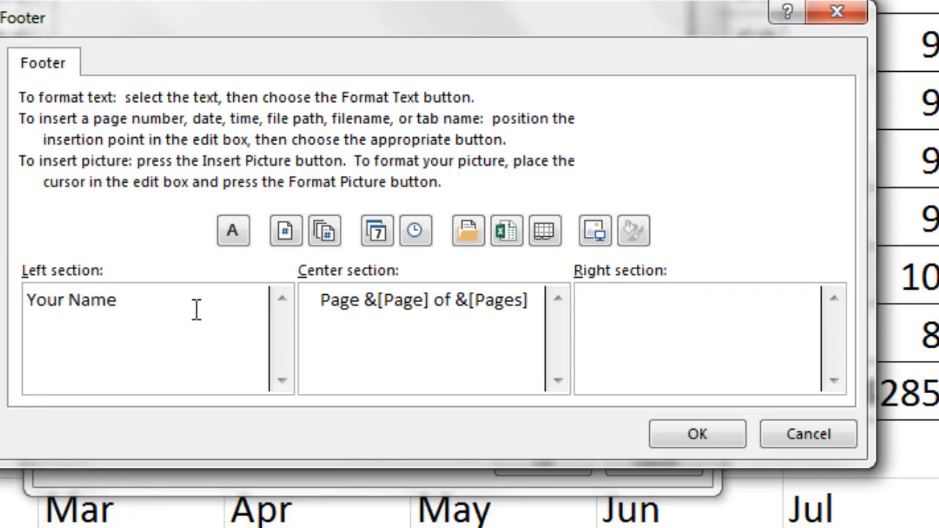
Format the "Your Name" text in the footer's left section as bold, size 12.
{"action": "left_click_drag", "start_coordinate": [132, 296], "coordinate": [2, 295]}
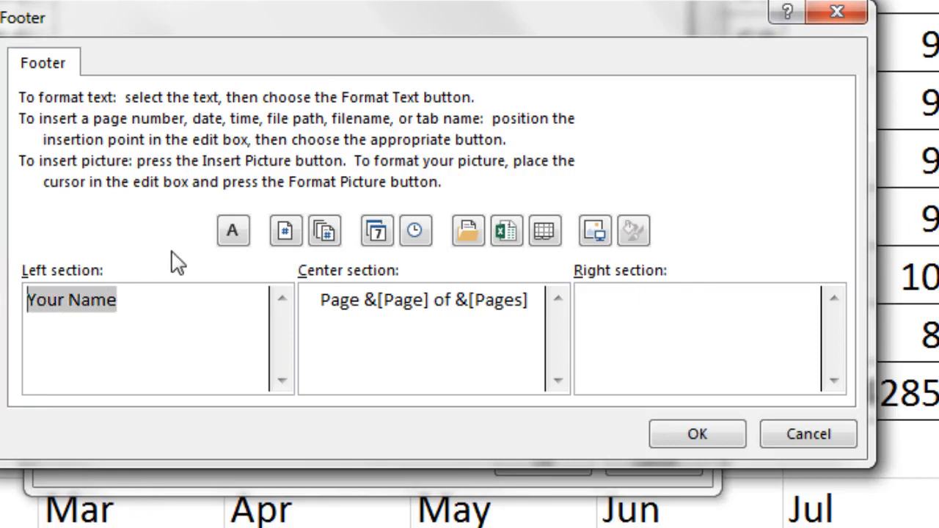
{"action": "left_click", "coordinate": [233, 232]}
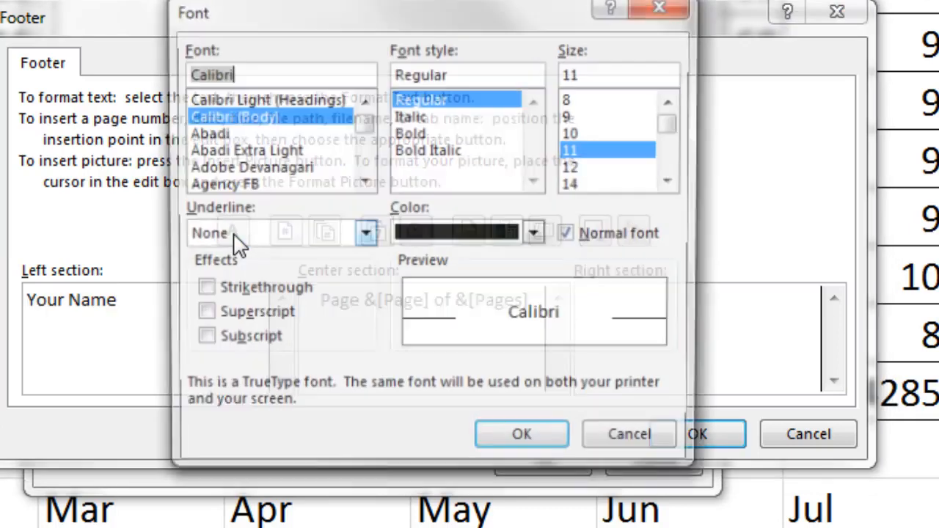
{"action": "left_click", "coordinate": [415, 135]}
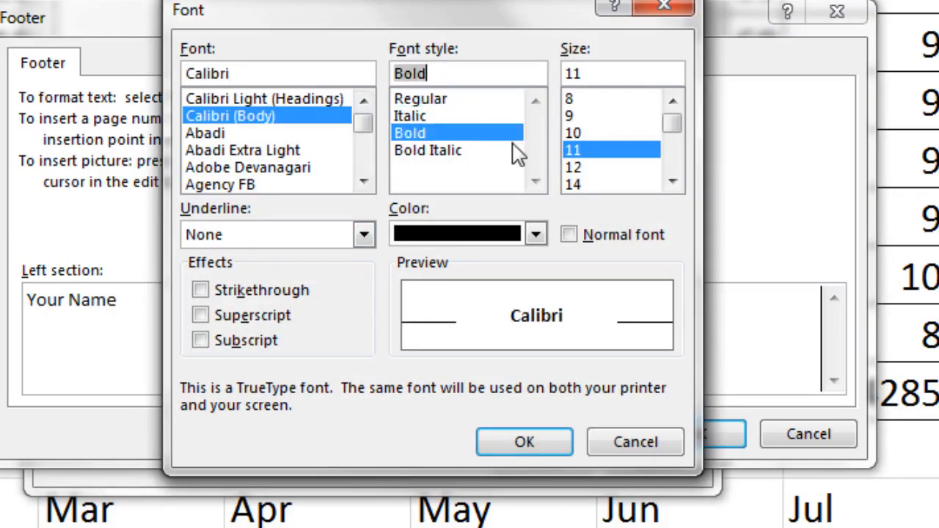
{"action": "left_click", "coordinate": [581, 170]}
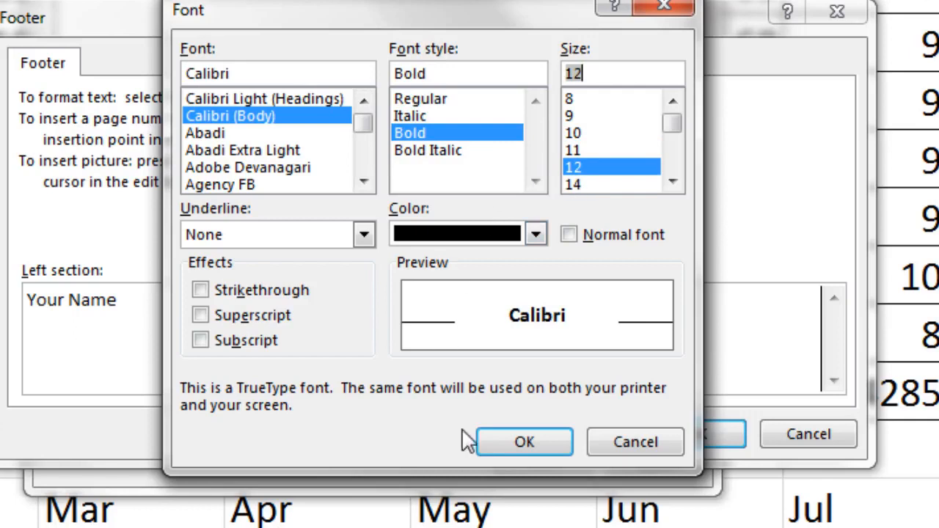
{"action": "left_click", "coordinate": [496, 441]}
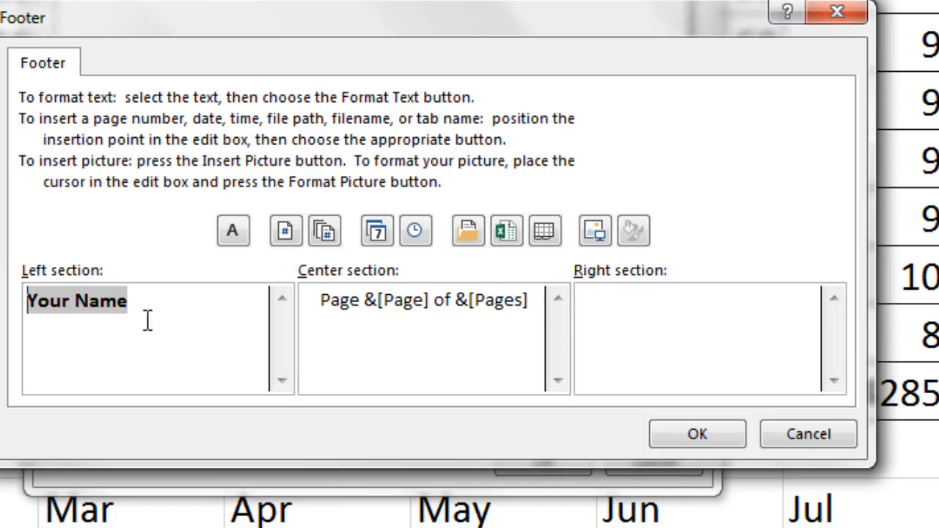
Fill the footer's right section with the sheet name, a dash and the current date, and accept the custom footer.
{"action": "left_click", "coordinate": [805, 329]}
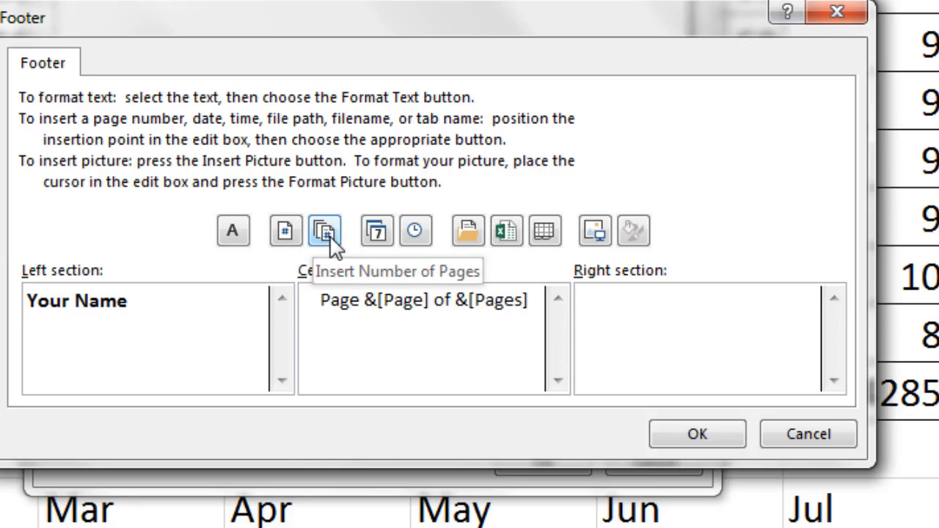
{"action": "left_click", "coordinate": [378, 240]}
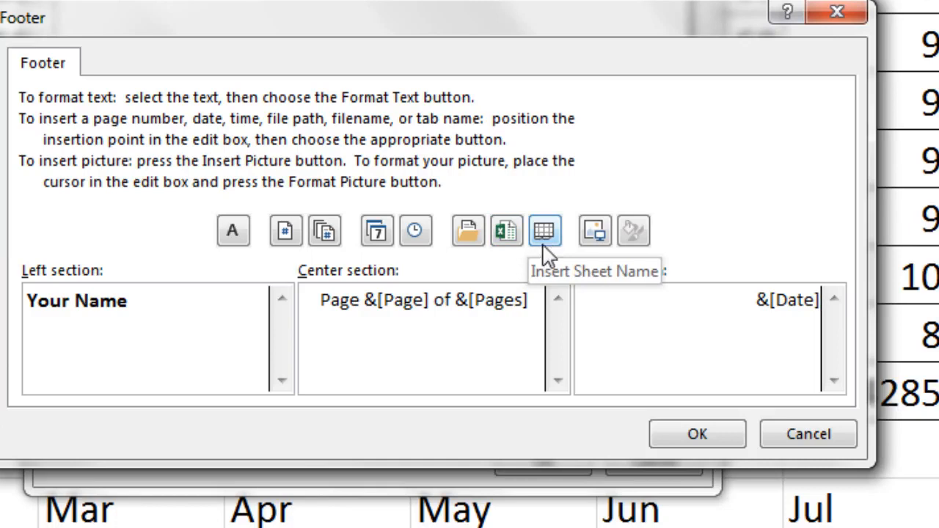
{"action": "left_click", "coordinate": [719, 311]}
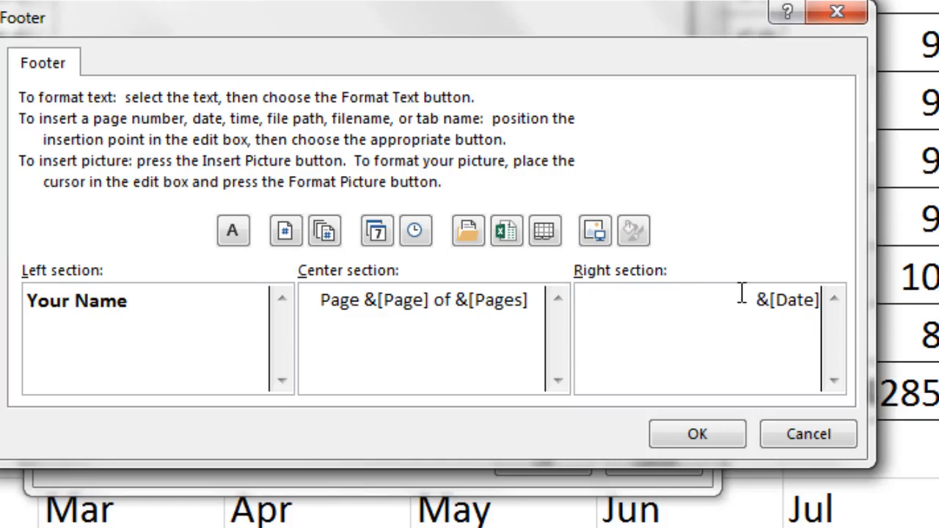
{"action": "left_click", "coordinate": [545, 238]}
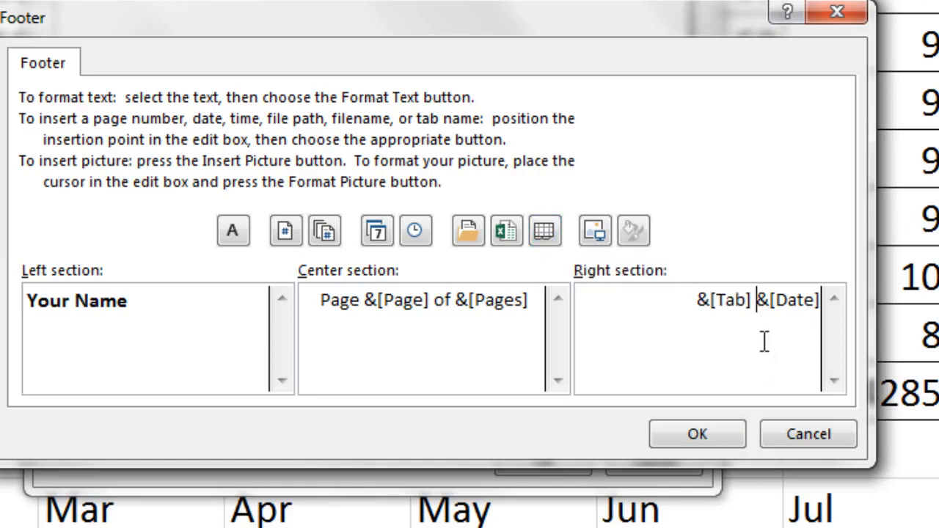
{"action": "type", "text": "-"}
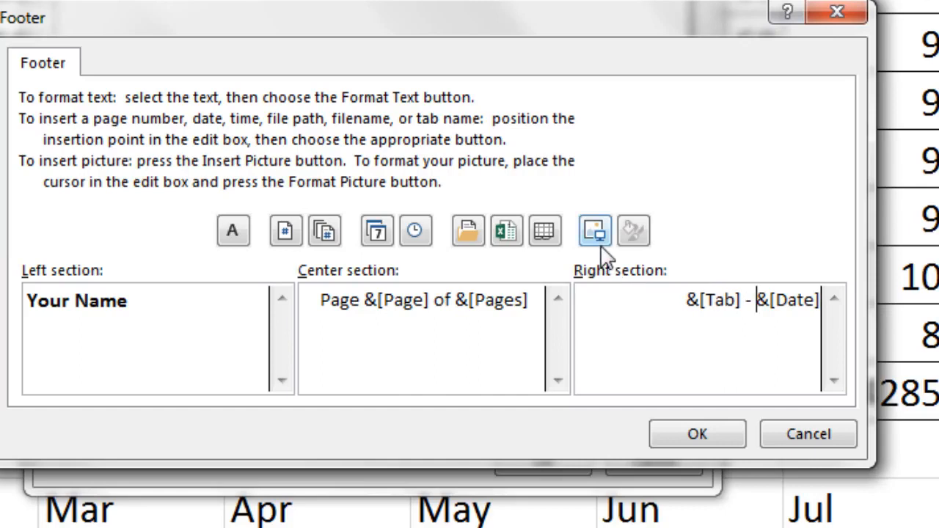
{"action": "left_click", "coordinate": [711, 440]}
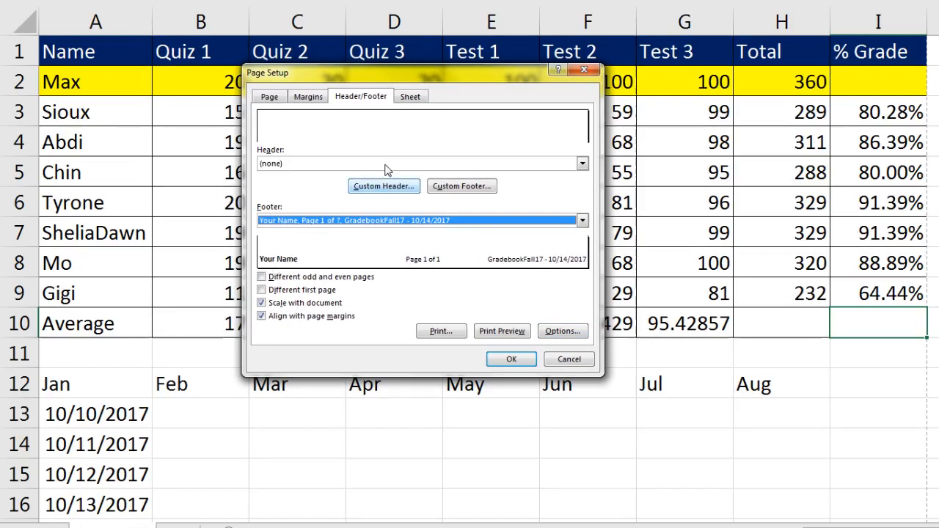
Set the print area to the gradebook table, cells A1:I10.
{"action": "left_click", "coordinate": [412, 97]}
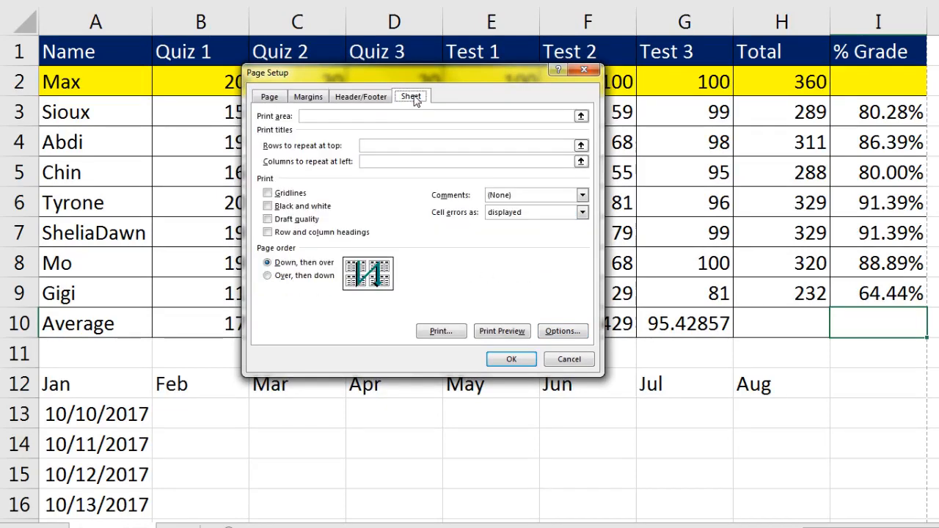
{"action": "left_click", "coordinate": [357, 118]}
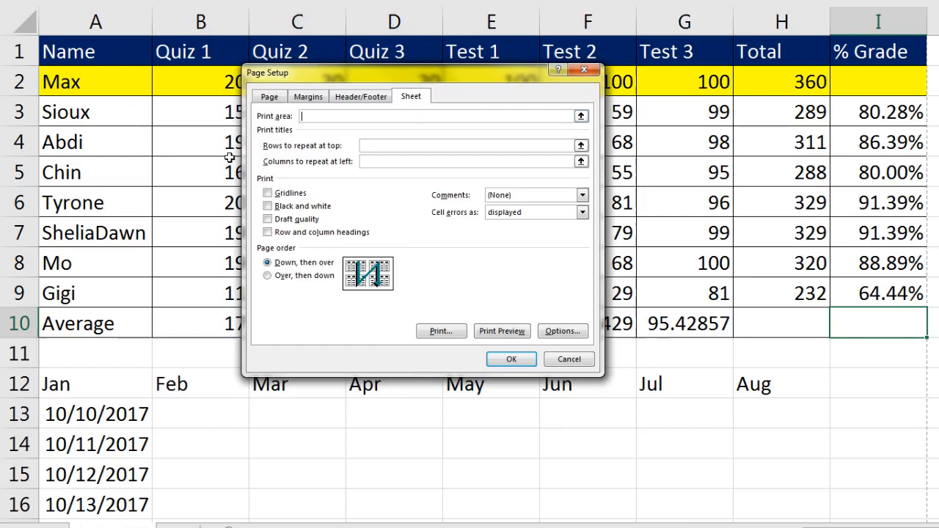
{"action": "left_click", "coordinate": [304, 115]}
{"action": "left_click_drag", "start_coordinate": [62, 51], "coordinate": [836, 329]}
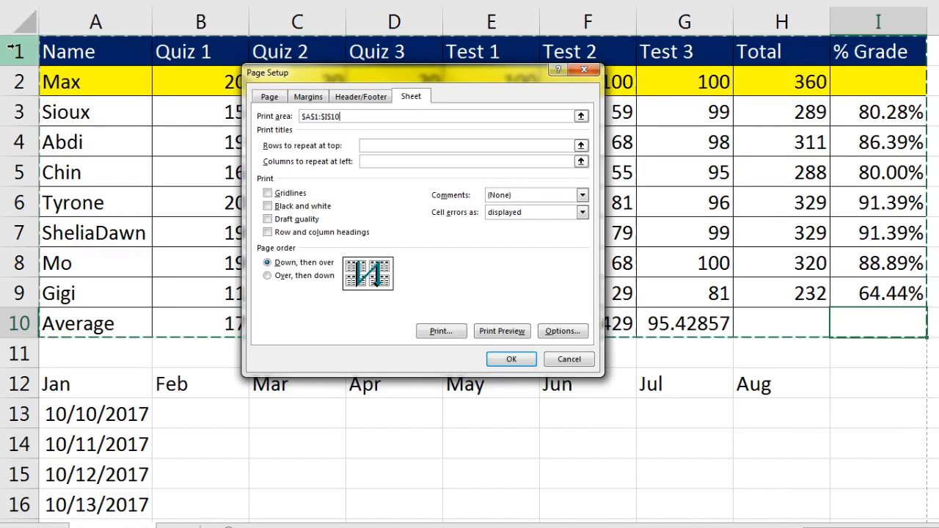
{"action": "left_click", "coordinate": [377, 165]}
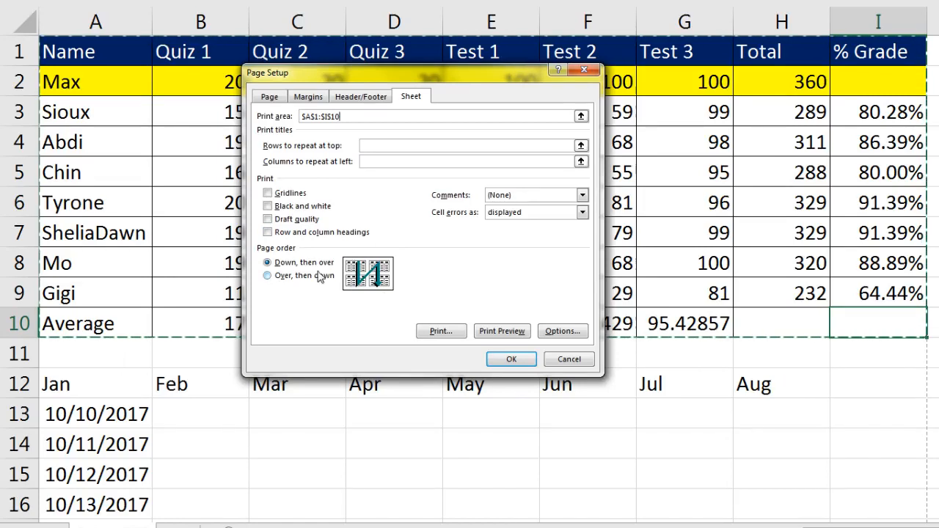
Apply the page setup with the "Down, then over" page order and check the print preview.
{"action": "left_click", "coordinate": [272, 279]}
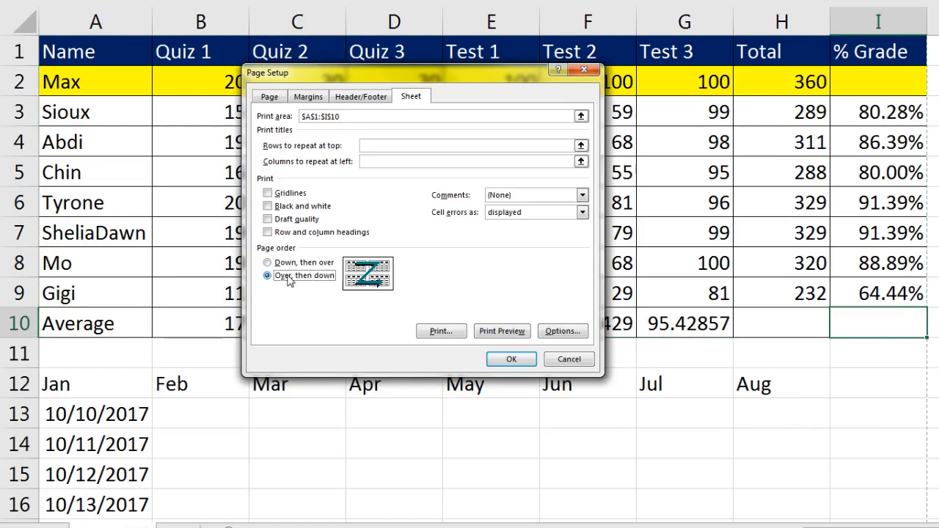
{"action": "left_click", "coordinate": [268, 263]}
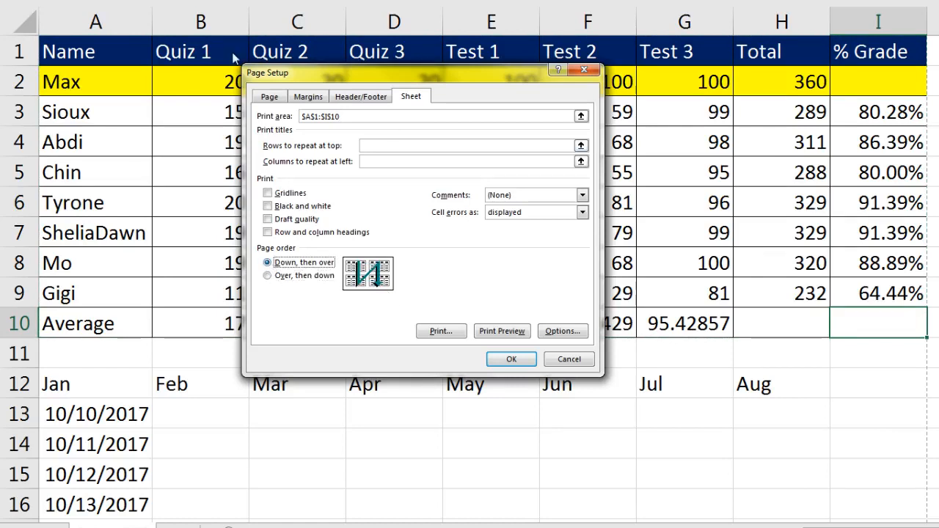
{"action": "left_click", "coordinate": [511, 359]}
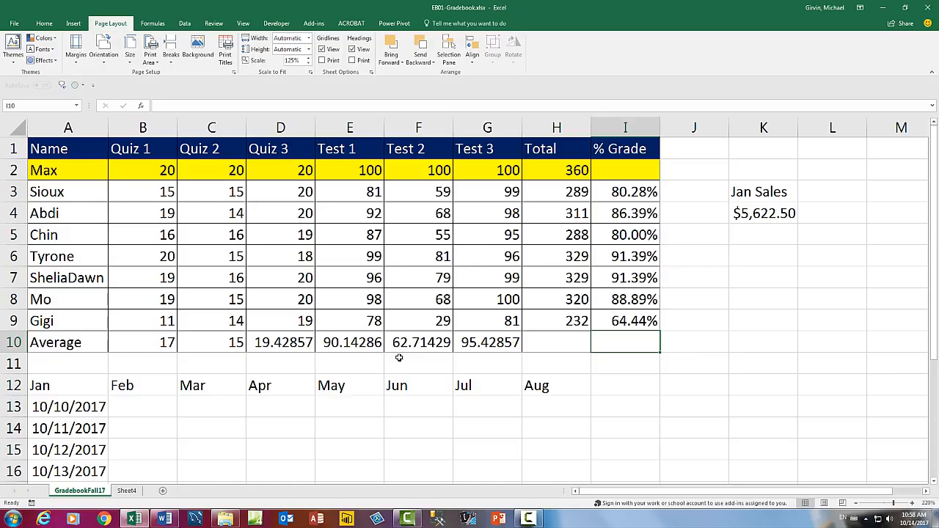
{"action": "key", "text": "ctrl+p"}
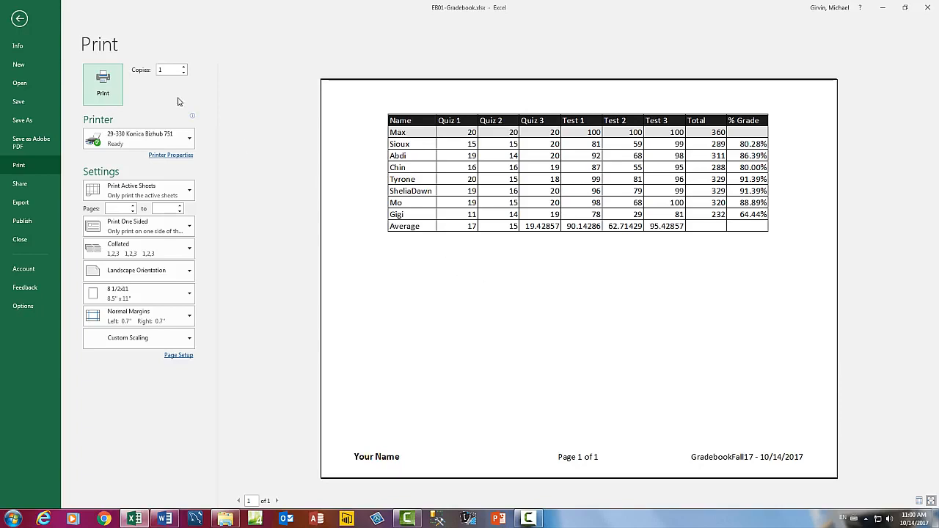
{"action": "key", "text": "Escape"}
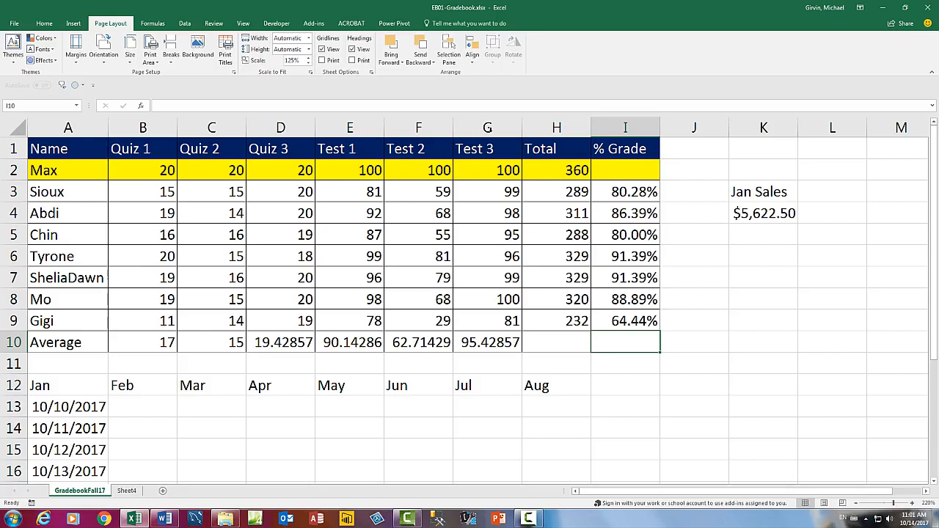
Examine which gradebook cells hold typed scores and which hold total, percentage grade and average formulas.
{"action": "left_click", "coordinate": [354, 173]}
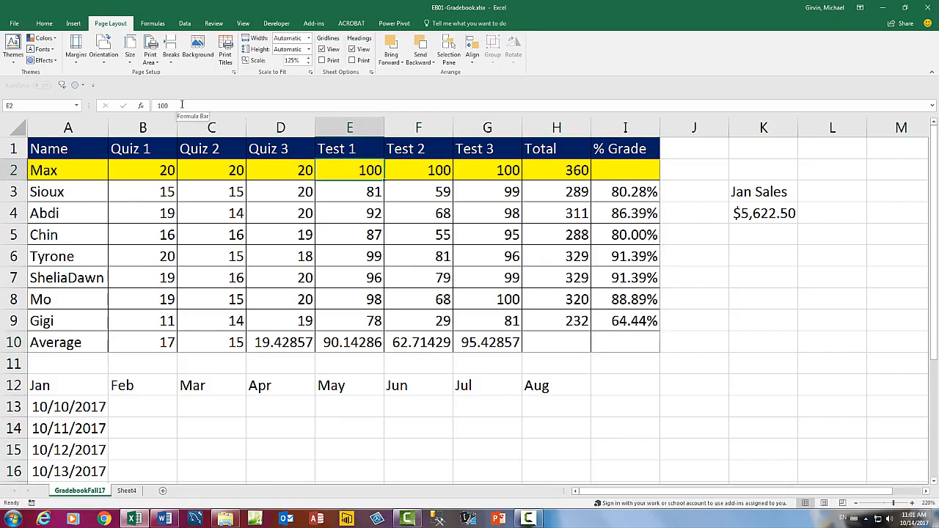
{"action": "left_click", "coordinate": [438, 234]}
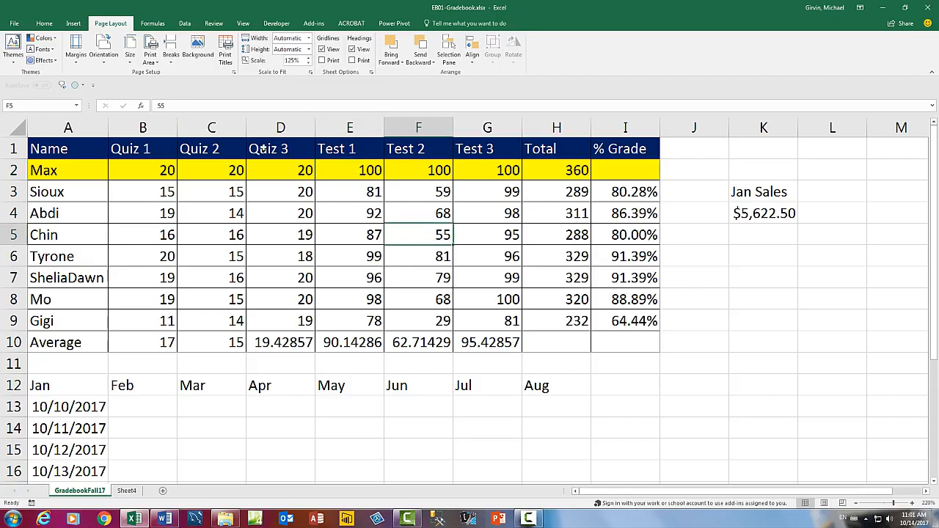
{"action": "left_click", "coordinate": [541, 192]}
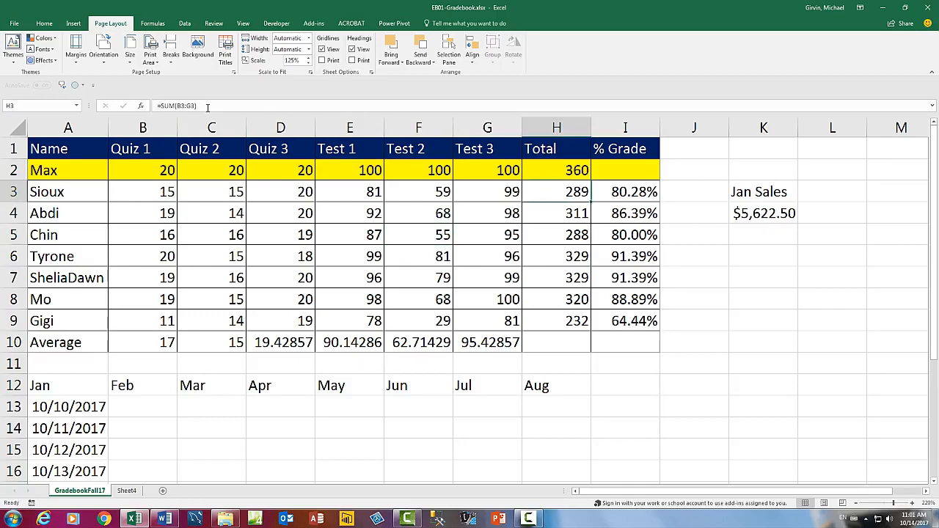
{"action": "left_click", "coordinate": [620, 191]}
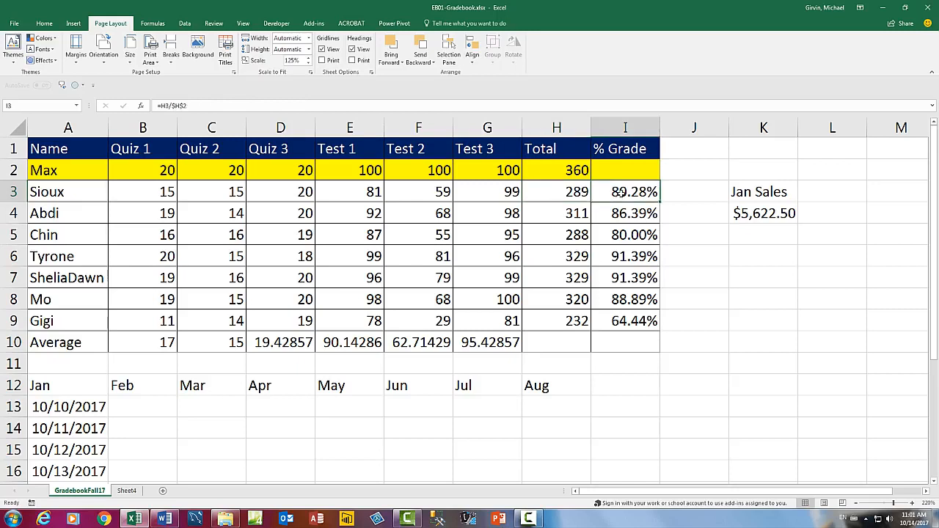
{"action": "left_click", "coordinate": [146, 342]}
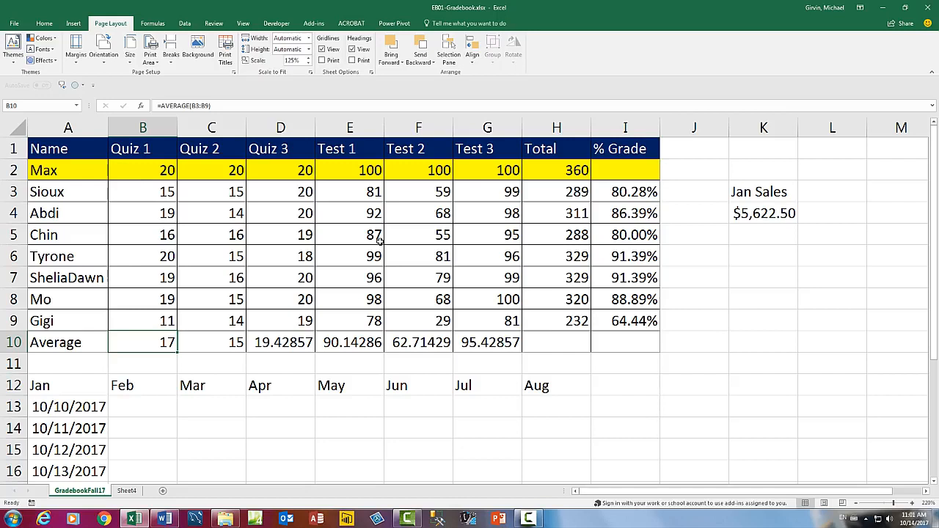
{"action": "mouse_move", "coordinate": [128, 191]}
{"action": "left_mouse_down"}
{"action": "mouse_move", "coordinate": [565, 298]}
{"action": "mouse_move", "coordinate": [606, 331]}
{"action": "mouse_move", "coordinate": [608, 345]}
{"action": "left_mouse_up"}
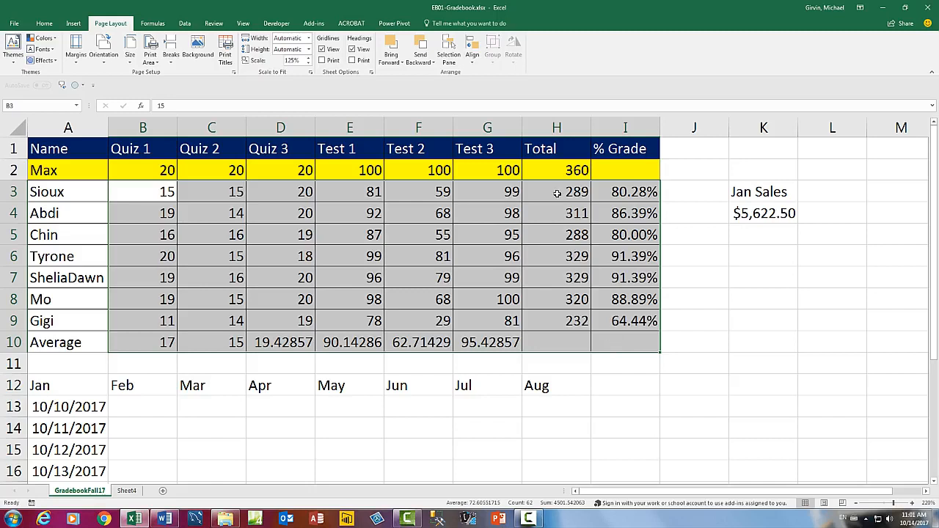
Fill the formula cells H3:I9 and B10:G10 with a light green from the standard colors palette.
{"action": "left_click_drag", "start_coordinate": [557, 193], "coordinate": [620, 321]}
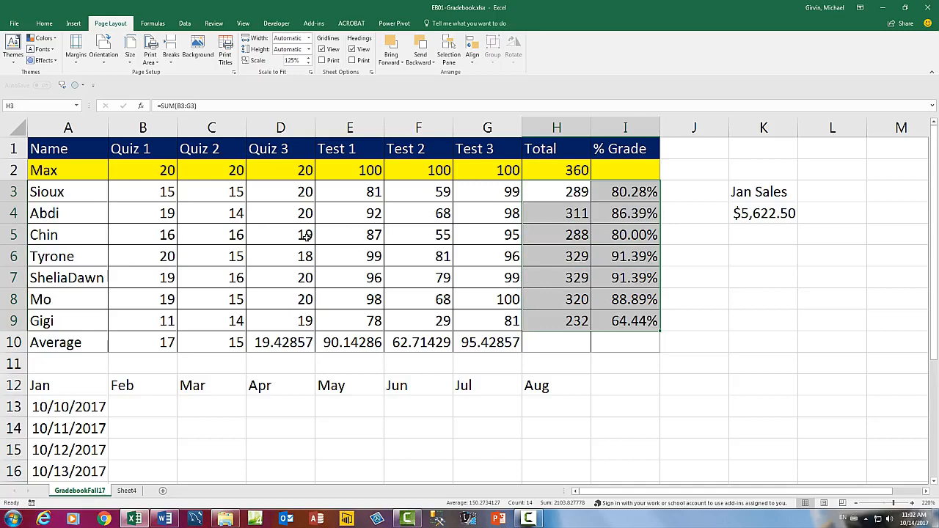
{"action": "key", "text": "ctrl"}
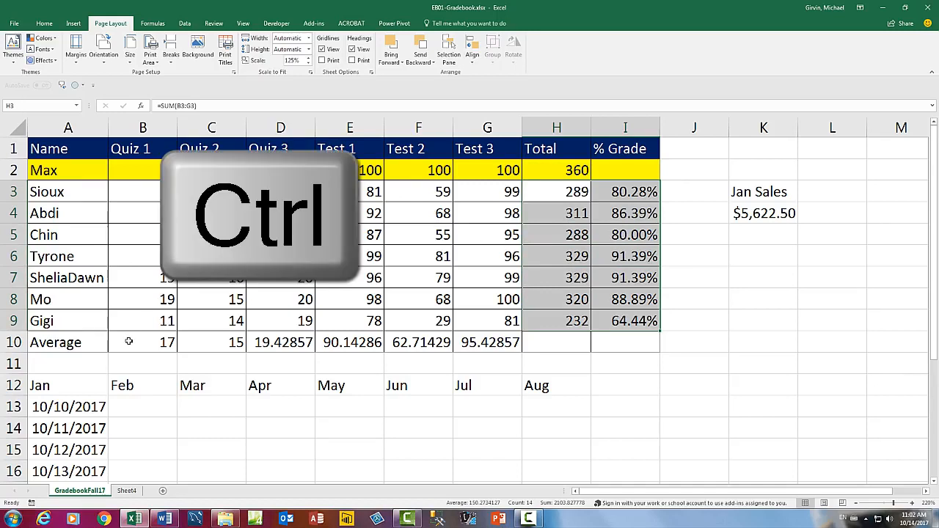
{"action": "left_click_drag", "start_coordinate": [115, 344], "coordinate": [465, 349]}
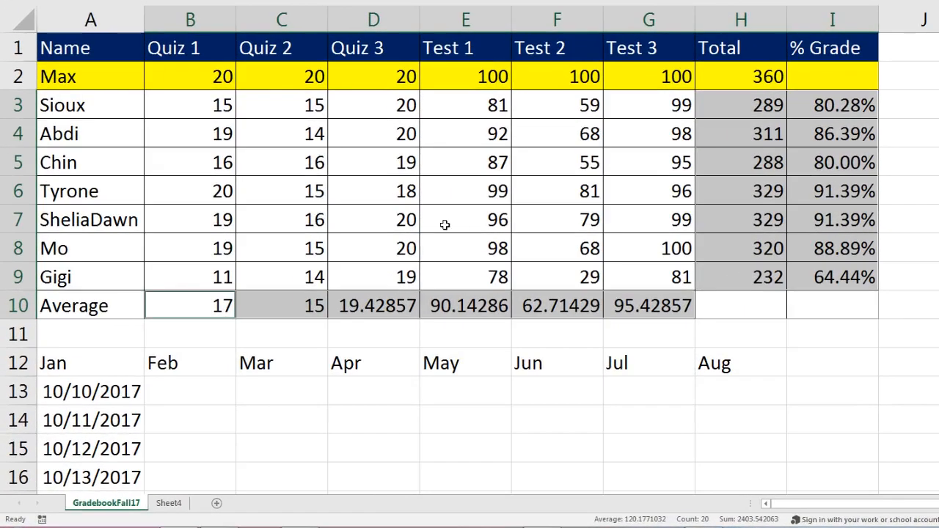
{"action": "right_click", "coordinate": [430, 314]}
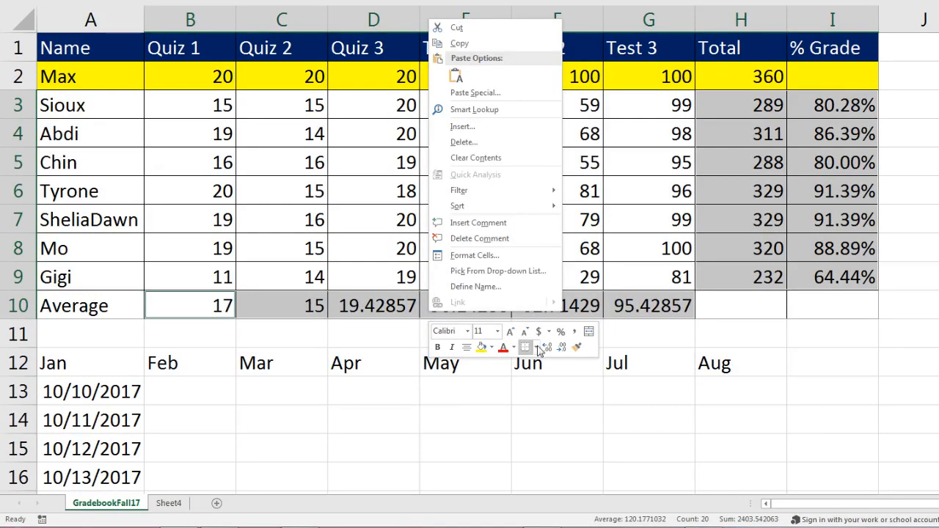
{"action": "left_click", "coordinate": [494, 348]}
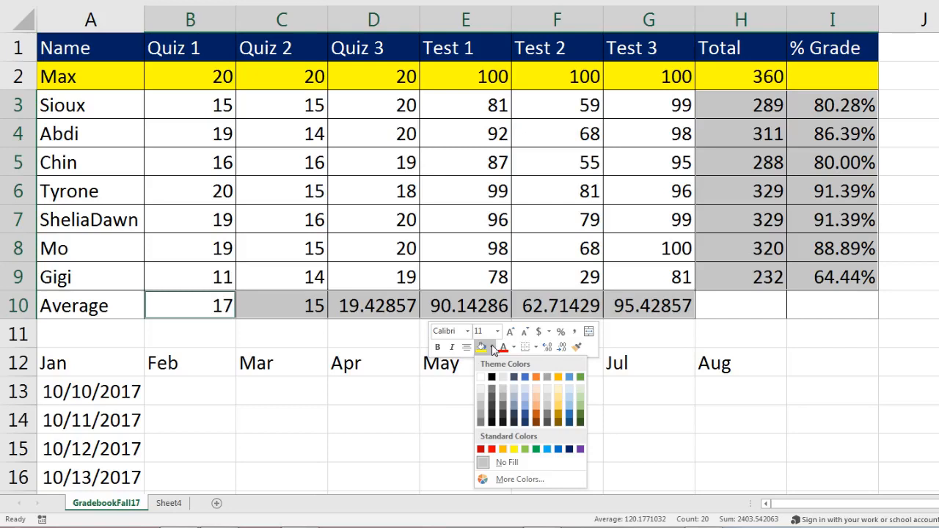
{"action": "left_click", "coordinate": [511, 481]}
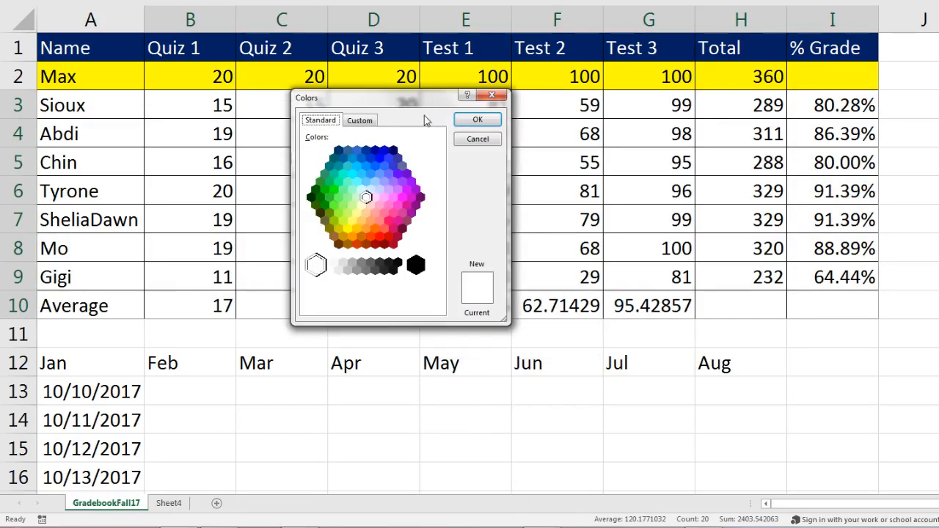
{"action": "left_click_drag", "start_coordinate": [421, 104], "coordinate": [532, 122]}
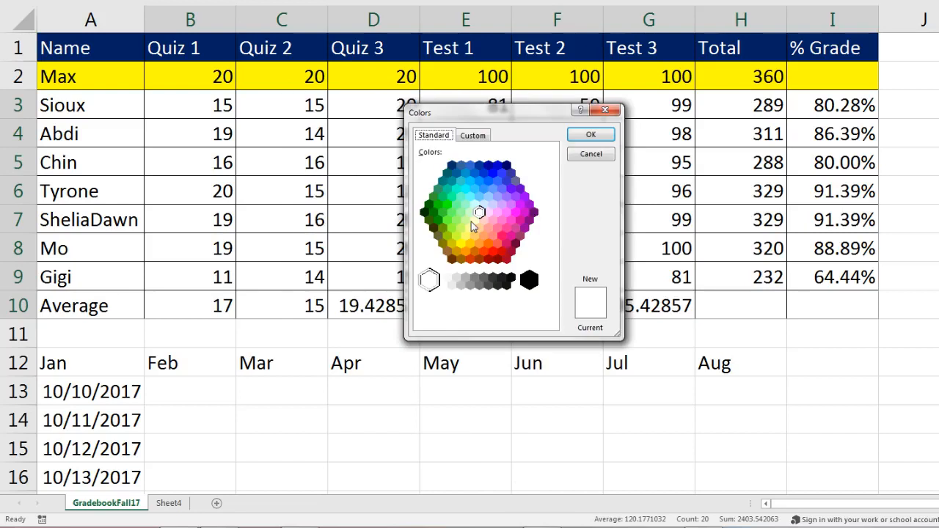
{"action": "left_click", "coordinate": [469, 213]}
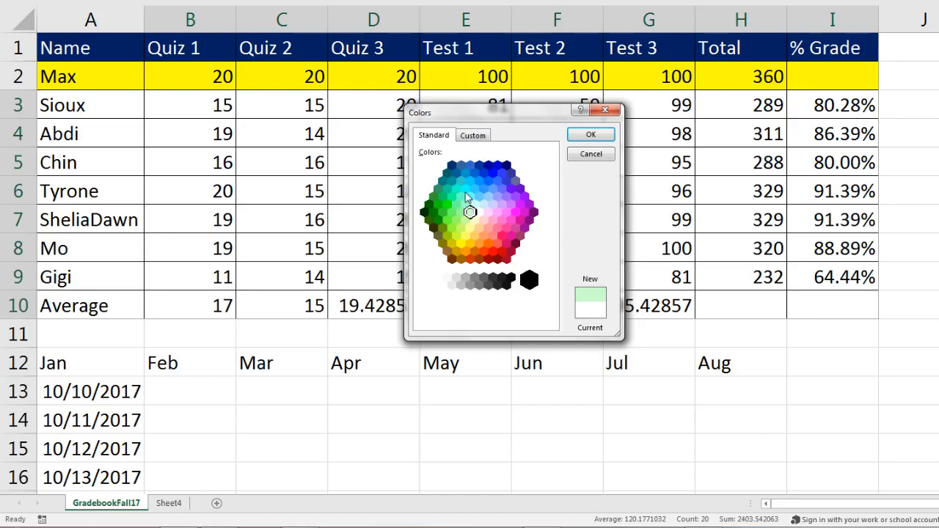
{"action": "left_click", "coordinate": [593, 135]}
{"action": "left_click", "coordinate": [906, 394]}
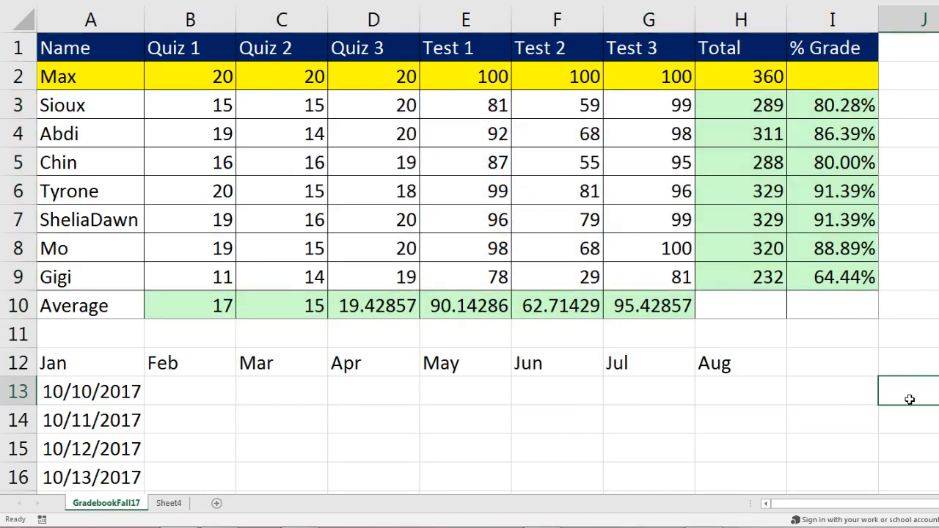
{"action": "left_click", "coordinate": [224, 101]}
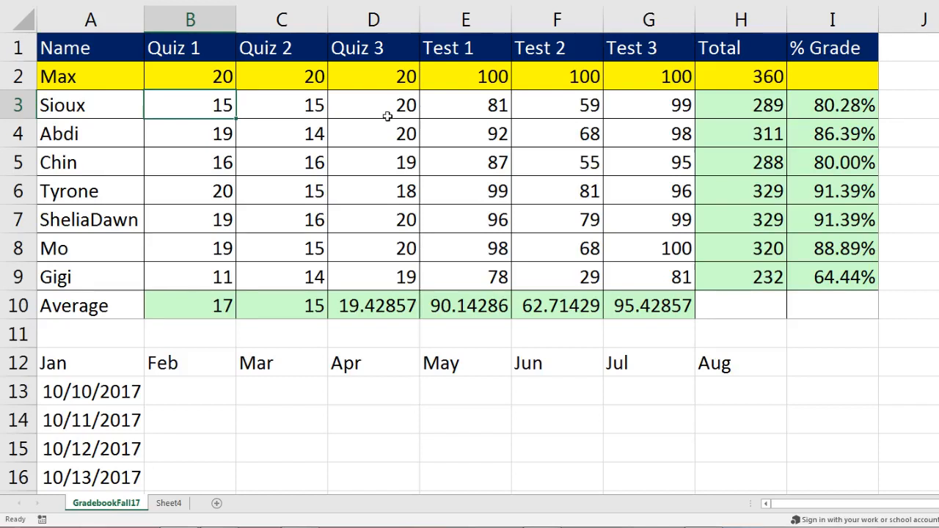
{"action": "left_click_drag", "start_coordinate": [77, 49], "coordinate": [830, 303]}
{"action": "left_click", "coordinate": [168, 504]}
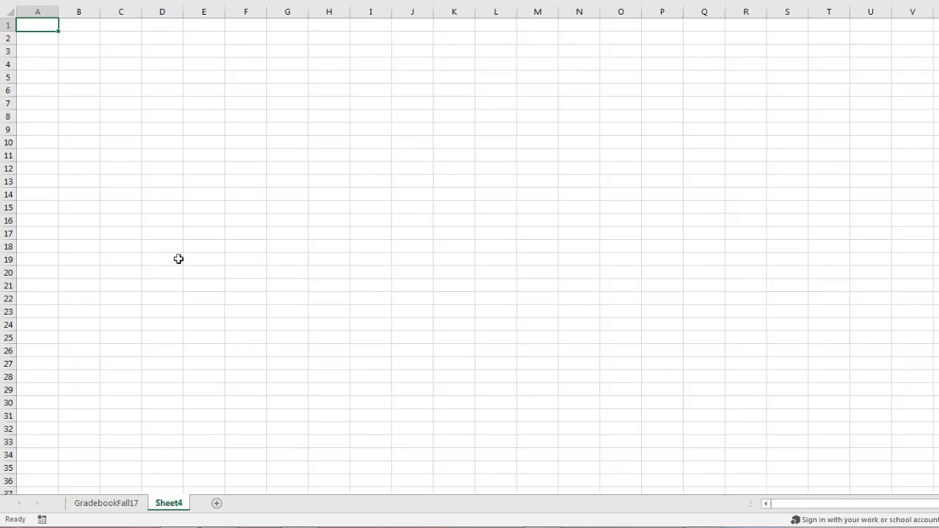
{"action": "left_click", "coordinate": [126, 508]}
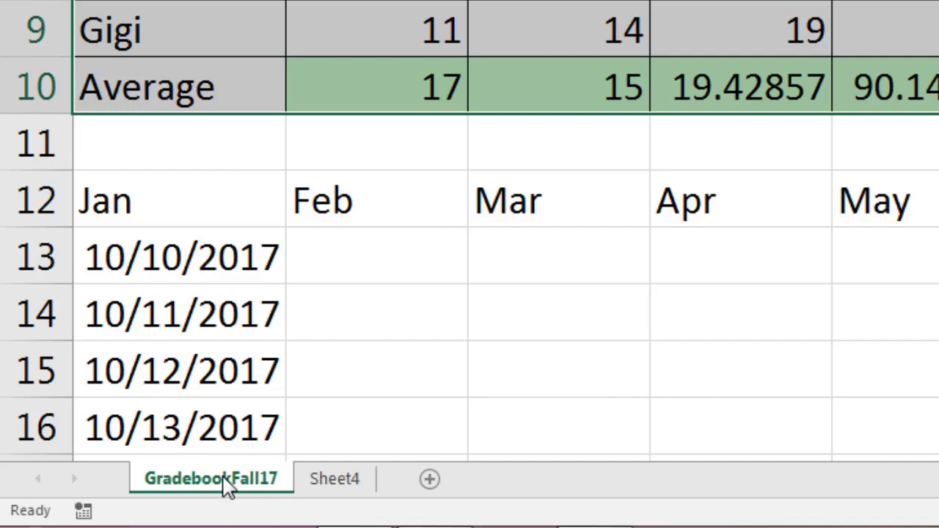
{"action": "left_click", "coordinate": [430, 345]}
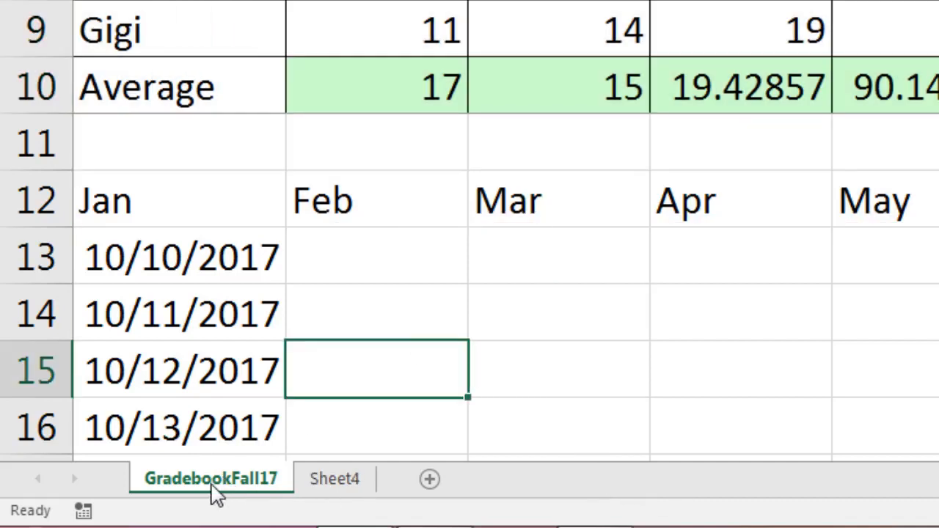
Create a copy of the GradebookFall17 sheet in EB01-Gradebook.xlsx, placed before Sheet4.
{"action": "right_click", "coordinate": [184, 493]}
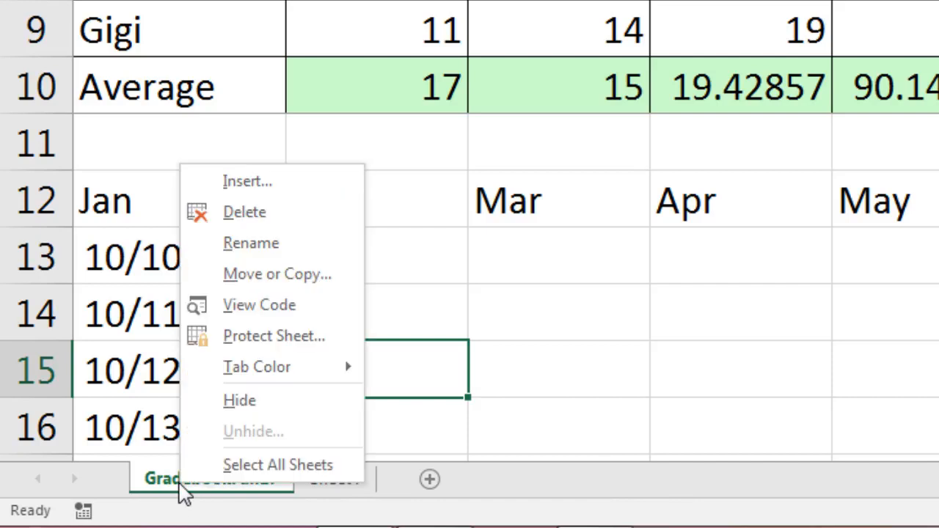
{"action": "left_click", "coordinate": [268, 282]}
{"action": "left_click_drag", "start_coordinate": [278, 97], "coordinate": [538, 54]}
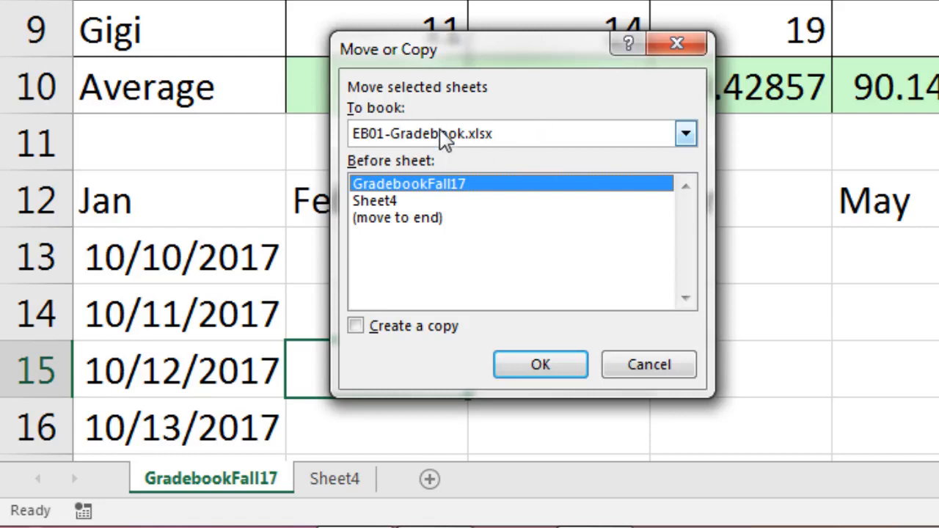
{"action": "left_click", "coordinate": [468, 144]}
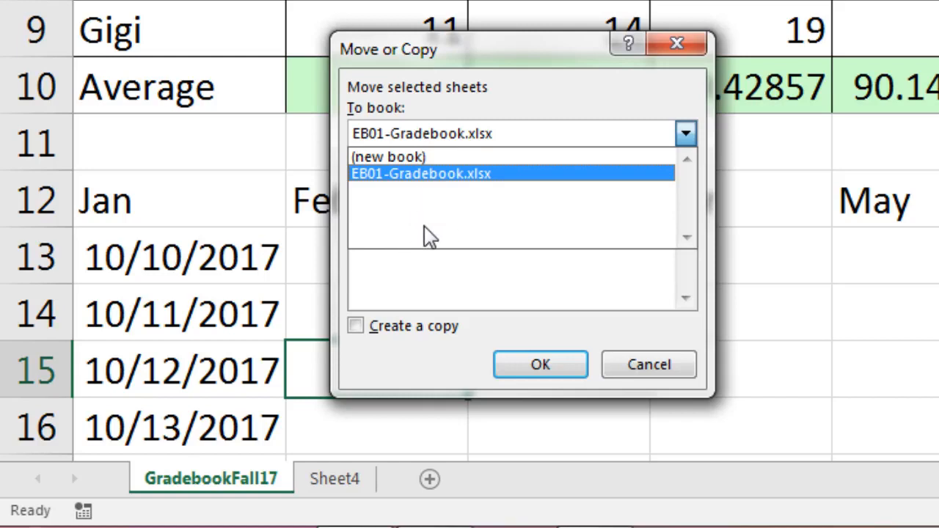
{"action": "left_click", "coordinate": [466, 135]}
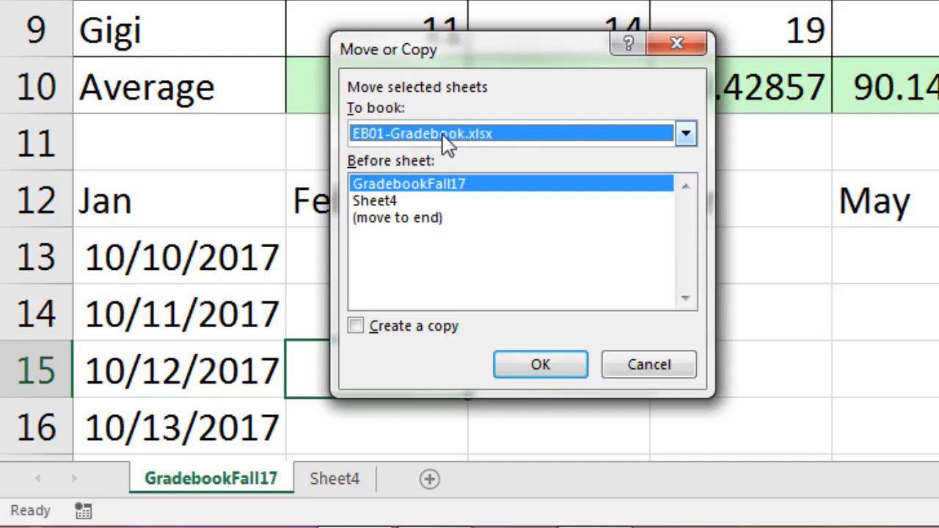
{"action": "left_click", "coordinate": [394, 204]}
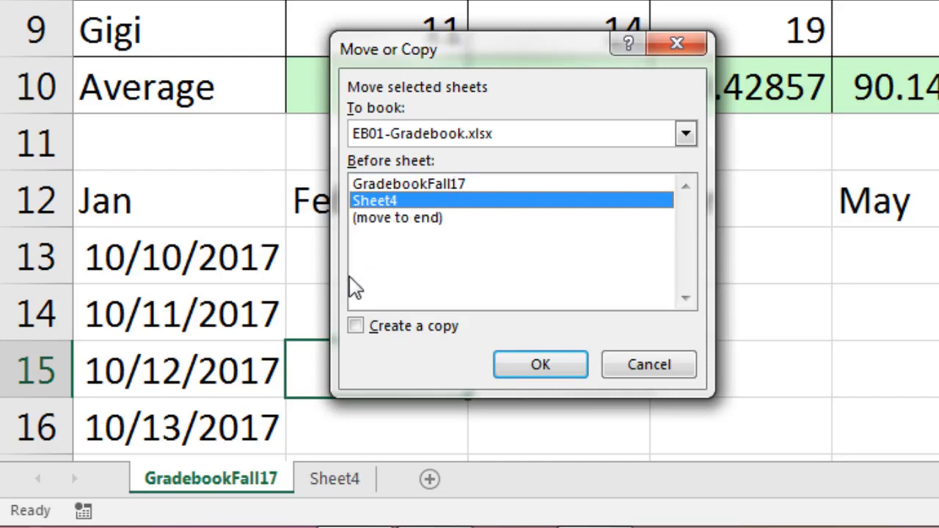
{"action": "left_click", "coordinate": [356, 328]}
{"action": "left_click", "coordinate": [357, 330]}
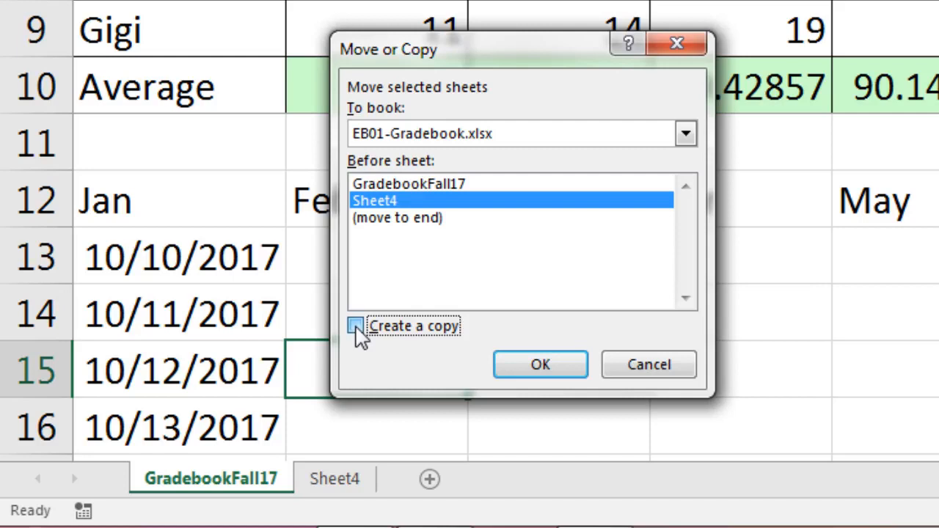
{"action": "left_click", "coordinate": [562, 369]}
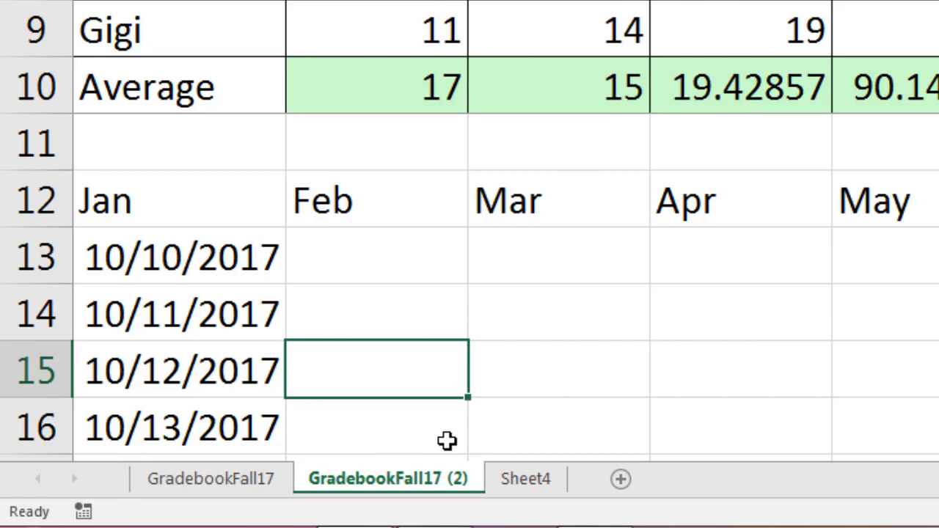
Rename the copied gradebook sheet as GradebookWinter18.
{"action": "double_click", "coordinate": [431, 475]}
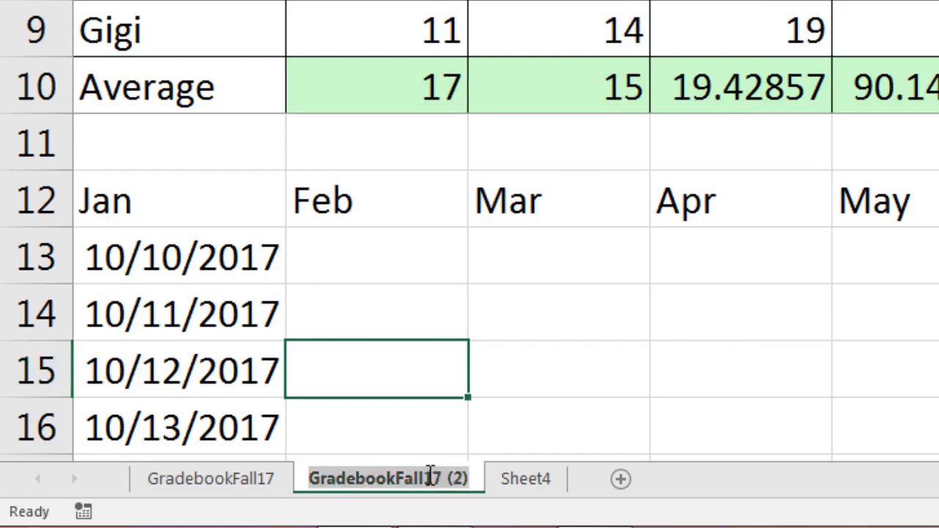
{"action": "left_click_drag", "start_coordinate": [397, 477], "coordinate": [618, 503]}
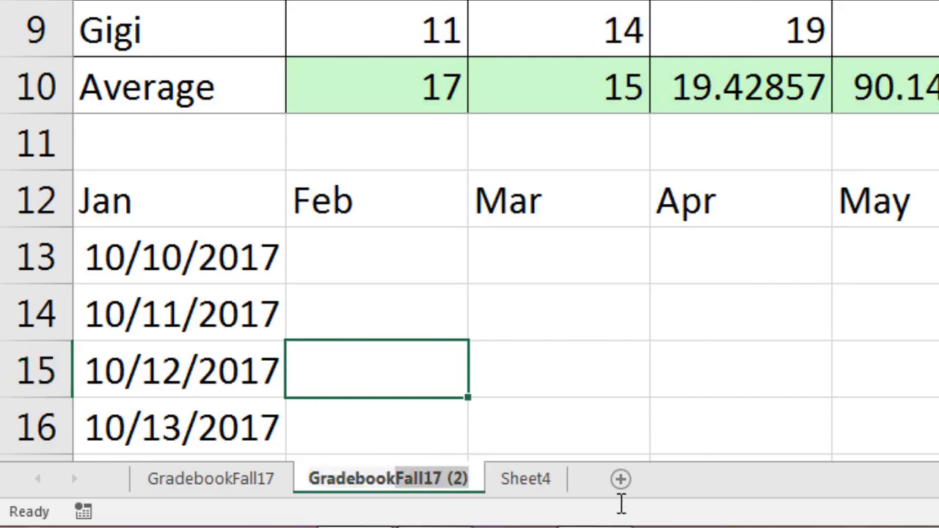
{"action": "type", "text": "Winter18"}
{"action": "key", "text": "Return"}
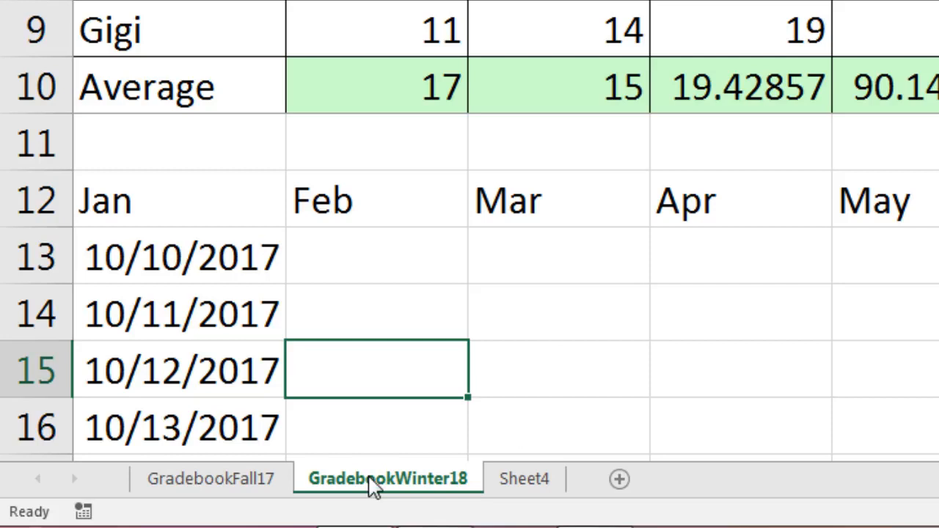
Move the GradebookWinter18 sheet in front of GradebookFall17 and return it to its place before Sheet4.
{"action": "mouse_move", "coordinate": [370, 477]}
{"action": "left_mouse_down"}
{"action": "mouse_move", "coordinate": [384, 462]}
{"action": "mouse_move", "coordinate": [397, 377]}
{"action": "mouse_move", "coordinate": [412, 372]}
{"action": "mouse_move", "coordinate": [362, 381]}
{"action": "mouse_move", "coordinate": [235, 372]}
{"action": "mouse_move", "coordinate": [326, 374]}
{"action": "mouse_move", "coordinate": [243, 363]}
{"action": "mouse_move", "coordinate": [525, 391]}
{"action": "mouse_move", "coordinate": [382, 368]}
{"action": "mouse_move", "coordinate": [165, 378]}
{"action": "left_mouse_up"}
{"action": "left_click_drag", "start_coordinate": [165, 378], "coordinate": [164, 378]}
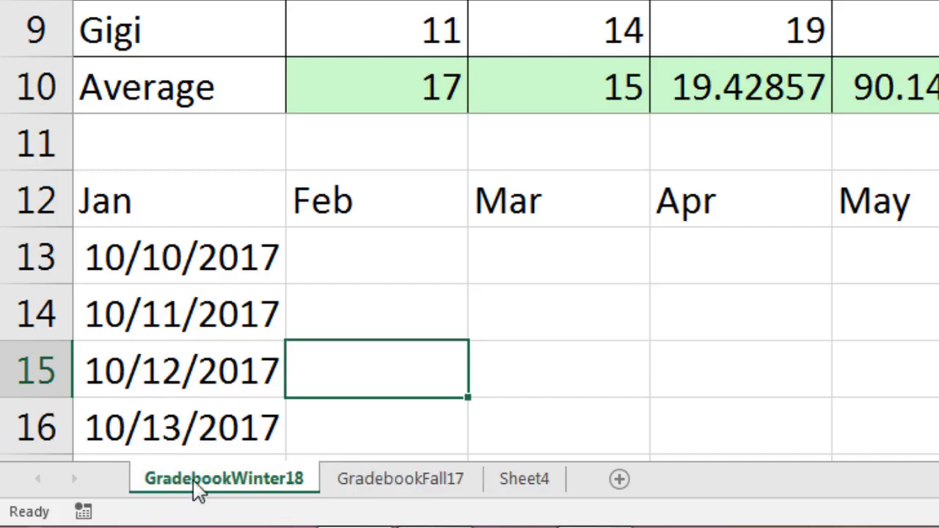
{"action": "left_click_drag", "start_coordinate": [206, 493], "coordinate": [516, 400]}
{"action": "left_click_drag", "start_coordinate": [515, 400], "coordinate": [515, 399]}
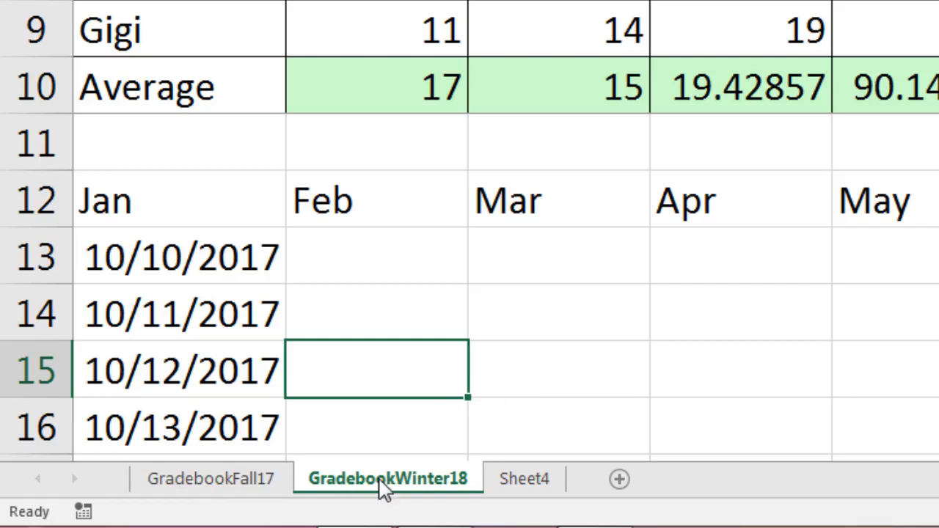
Duplicate the GradebookWinter18 sheet directly, placing the copy between it and Sheet4.
{"action": "mouse_move", "coordinate": [384, 491]}
{"action": "left_mouse_down"}
{"action": "mouse_move", "coordinate": [411, 378]}
{"action": "mouse_move", "coordinate": [443, 375]}
{"action": "mouse_move", "coordinate": [386, 374]}
{"action": "mouse_move", "coordinate": [522, 374]}
{"action": "left_mouse_up"}
{"action": "key", "text": "ctrl"}
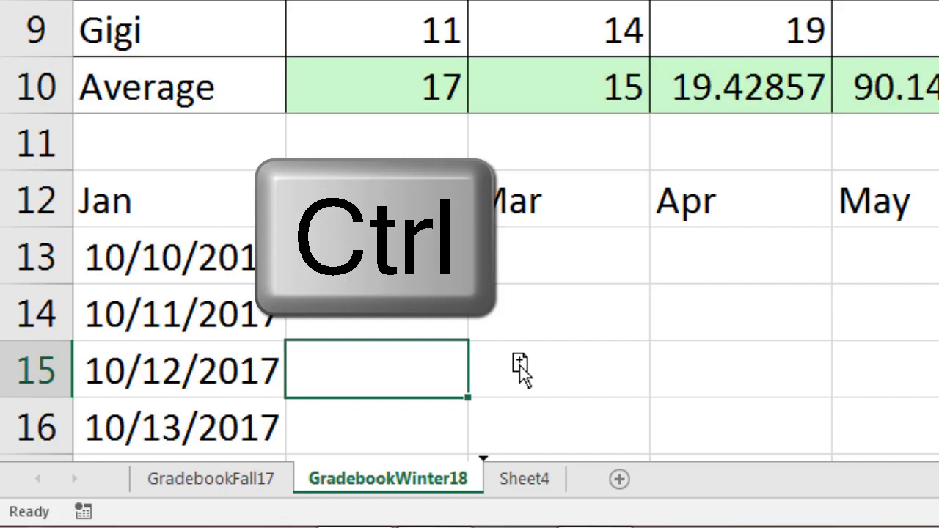
{"action": "left_click_drag", "start_coordinate": [522, 374], "coordinate": [523, 372]}
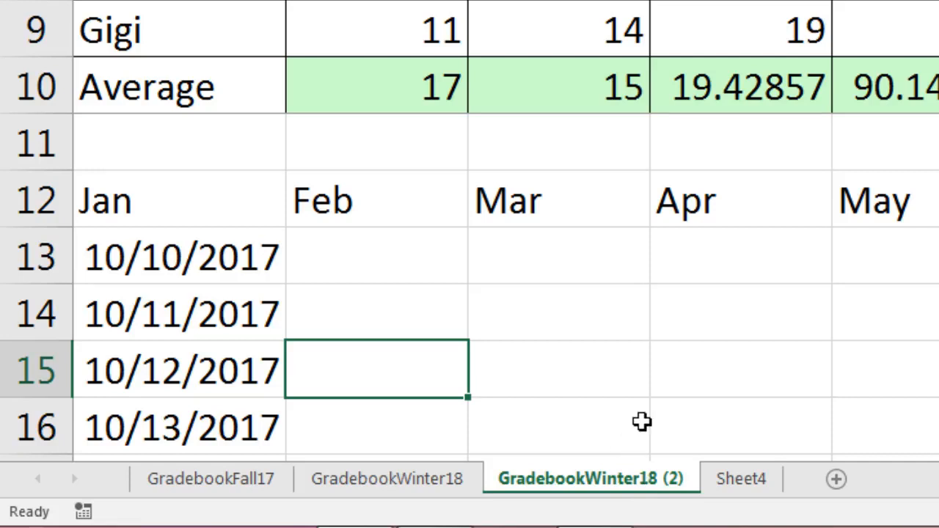
Rename the duplicate of the winter gradebook sheet as GradebookSpring18.
{"action": "double_click", "coordinate": [614, 481]}
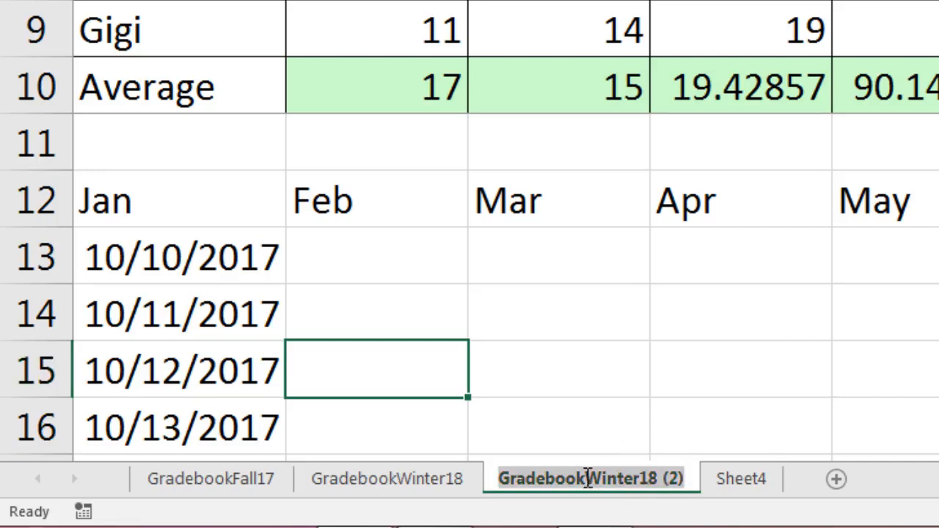
{"action": "left_click", "coordinate": [587, 479]}
{"action": "key", "text": "shift+End"}
{"action": "type", "text": "Spring18"}
{"action": "key", "text": "Return"}
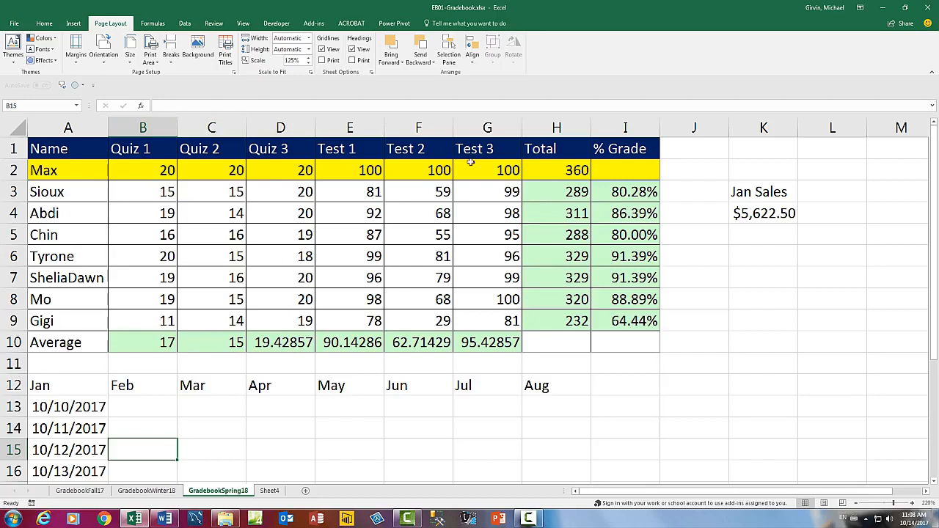
Inspect the total, average and percentage grade formulas in H3, B10 and I3 on the GradebookSpring18 sheet.
{"action": "double_click", "coordinate": [573, 192]}
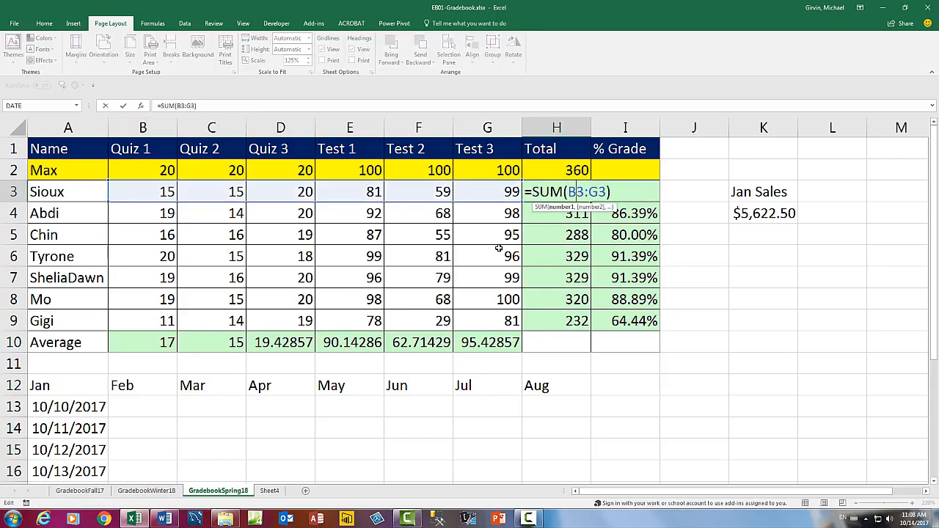
{"action": "left_click", "coordinate": [152, 343]}
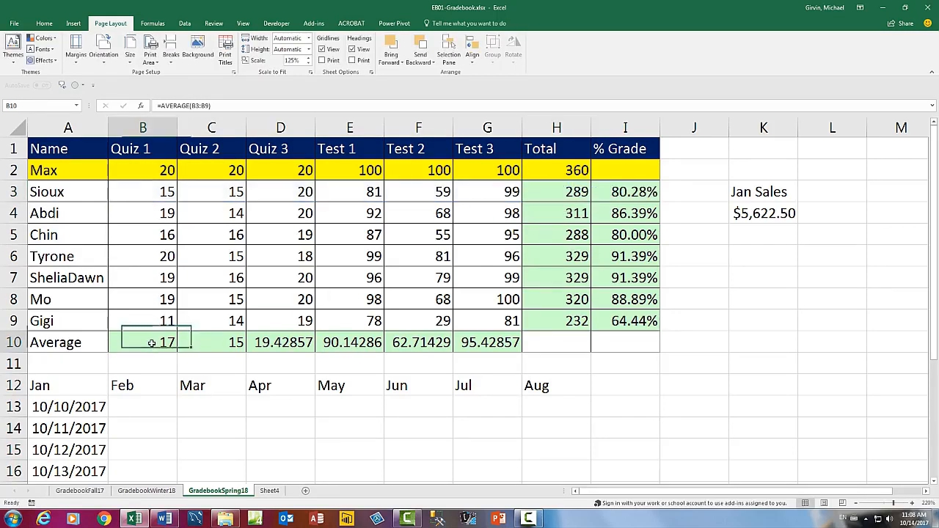
{"action": "double_click", "coordinate": [151, 342]}
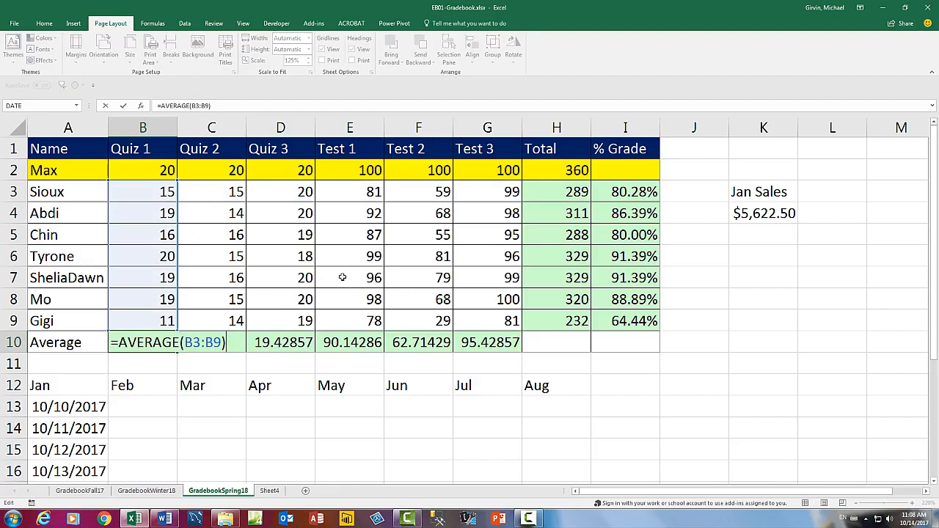
{"action": "key", "text": "ctrl+Return"}
{"action": "left_click", "coordinate": [616, 192]}
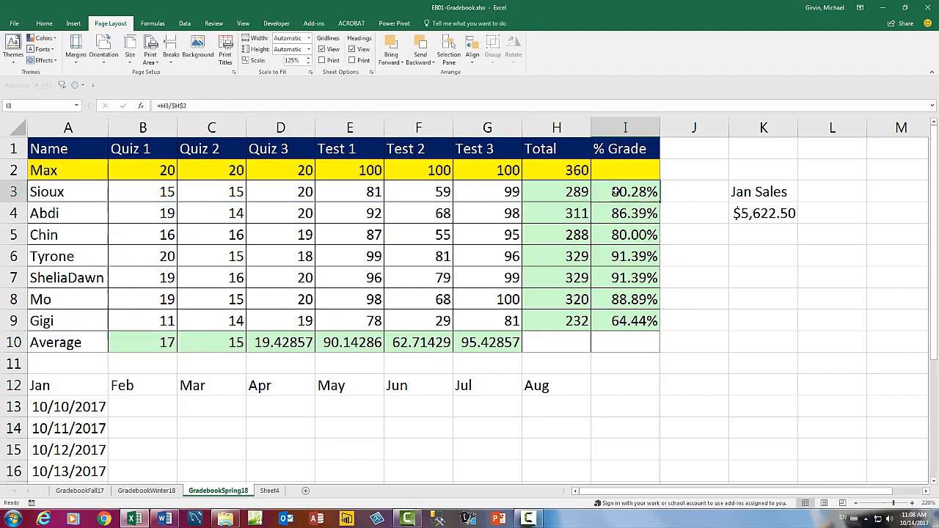
{"action": "double_click", "coordinate": [616, 191]}
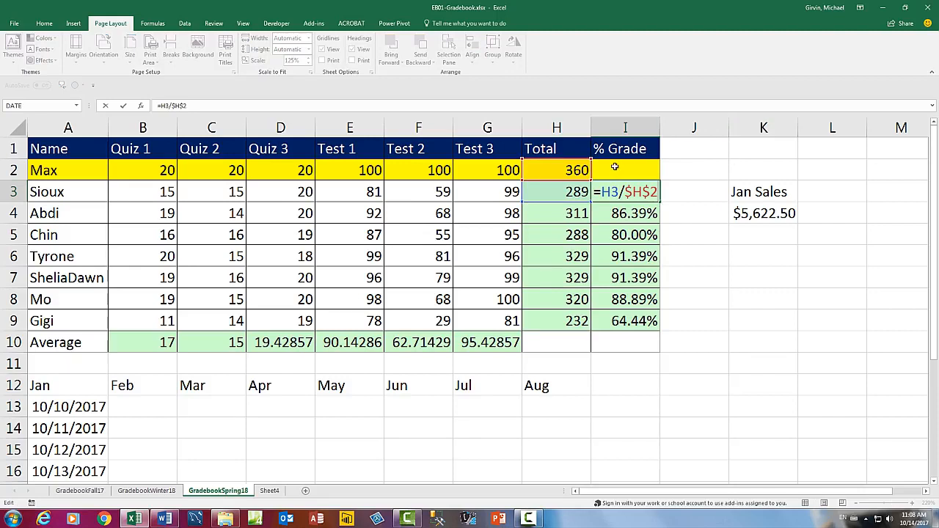
{"action": "key", "text": "Return"}
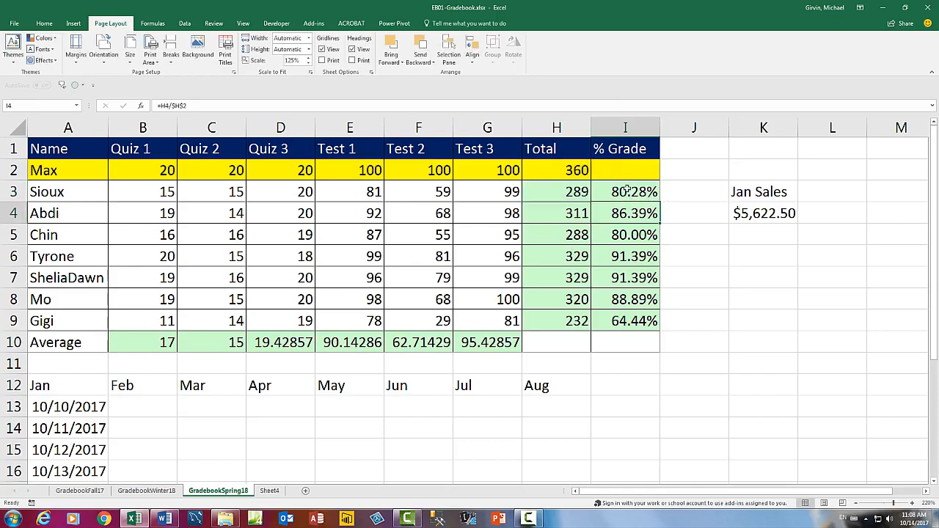
Check the Jan Sales number in K4 and the print preview of the GradebookSpring18 sheet.
{"action": "left_click", "coordinate": [774, 214]}
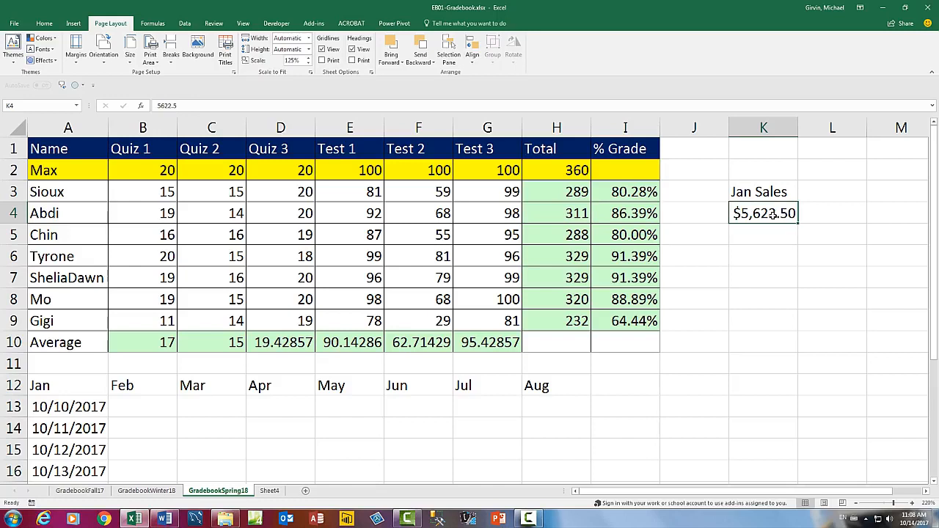
{"action": "key", "text": "ctrl+p"}
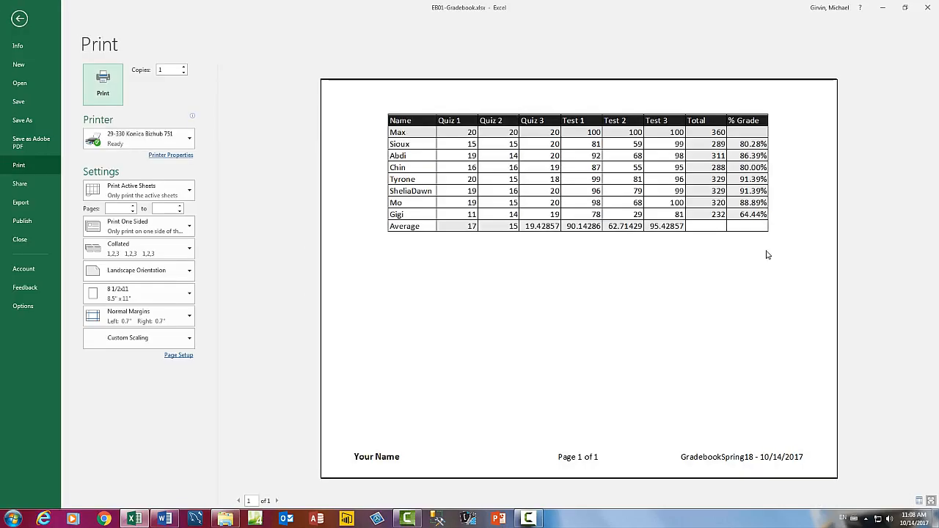
{"action": "key", "text": "Escape"}
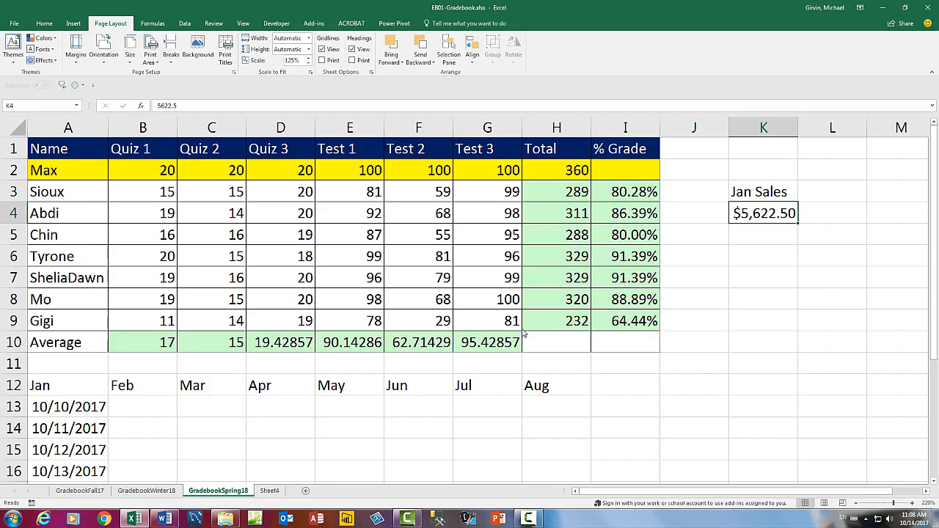